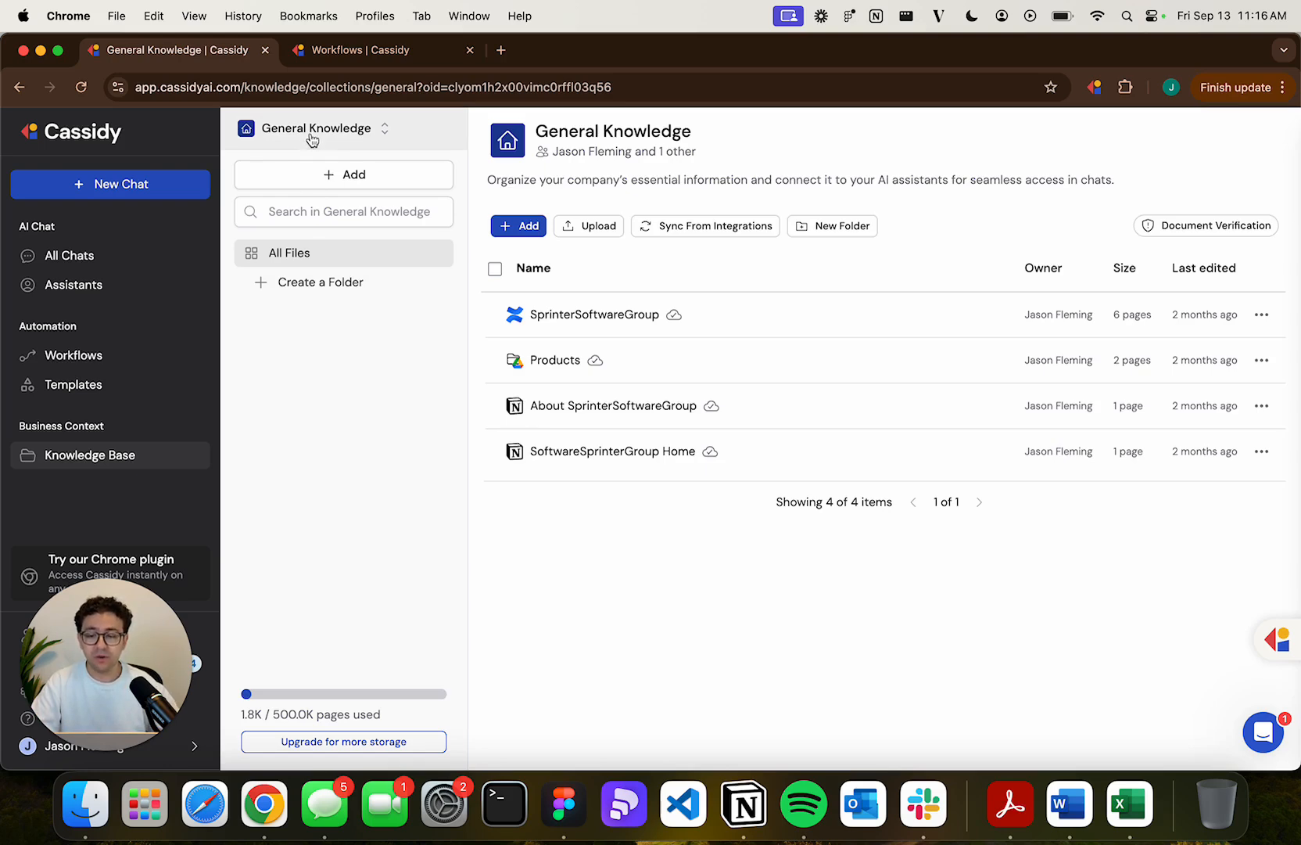
# Start a new Knowledge Base collection named "RFPs" with the description "Previous RFPs and supporting documents"
pyautogui.click(379, 142)
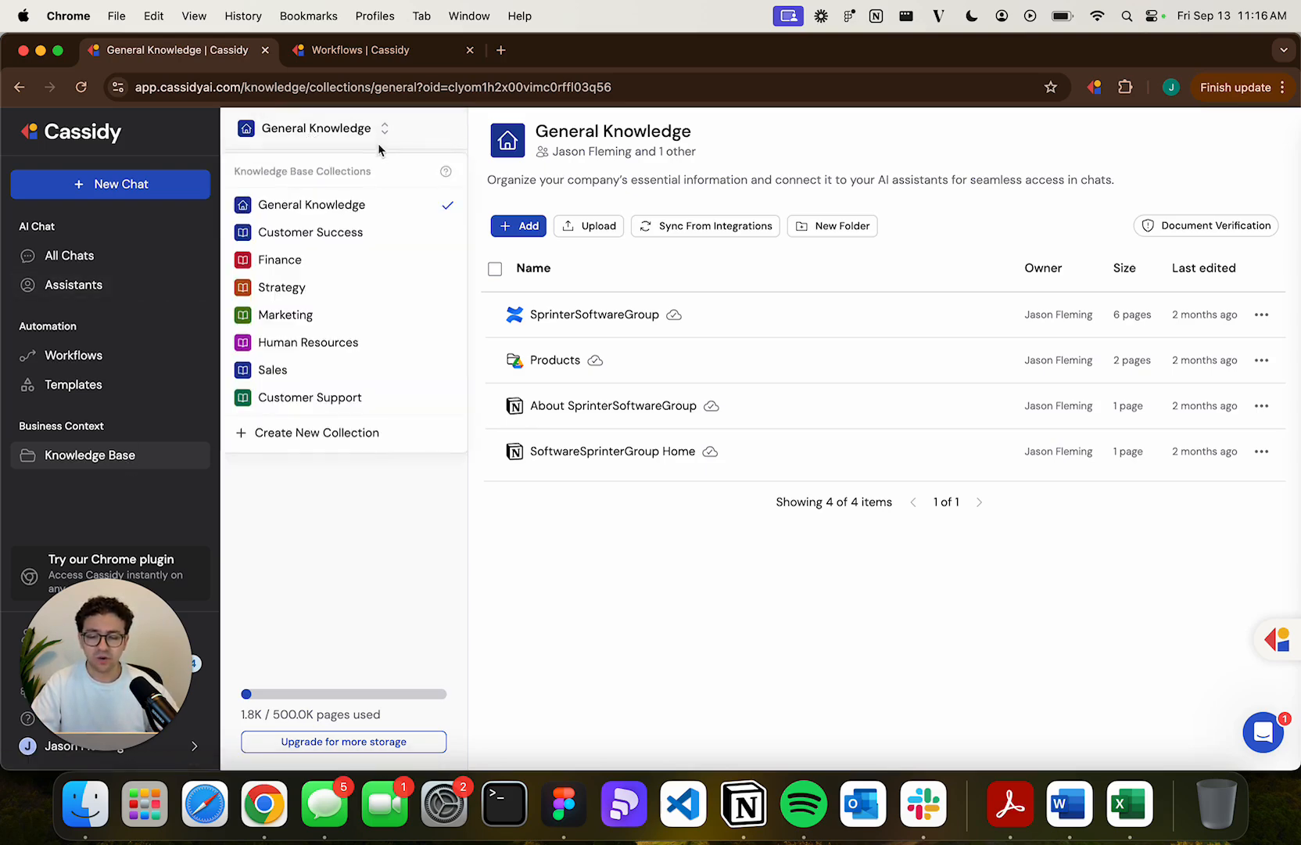
pyautogui.click(378, 431)
pyautogui.click(508, 375)
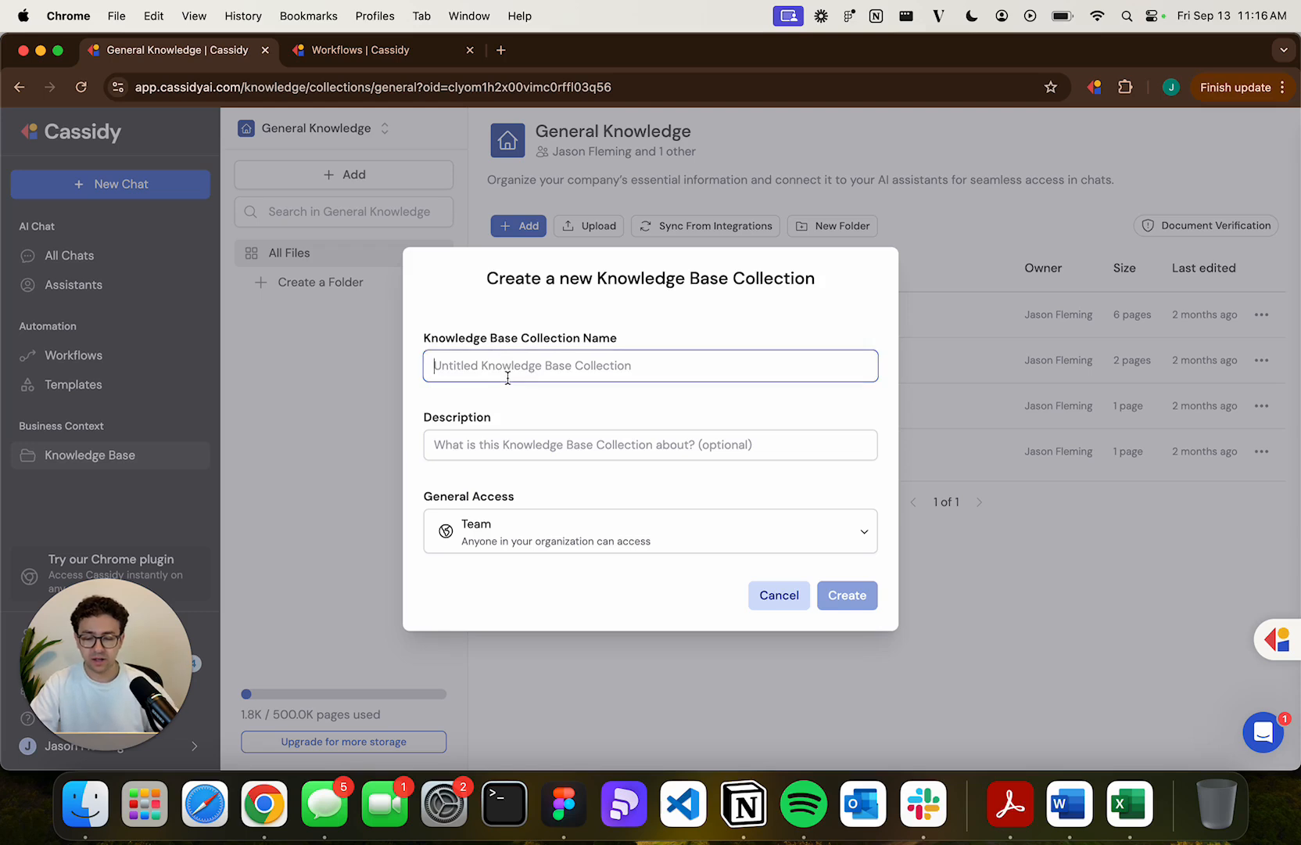
pyautogui.write('RFPs')
pyautogui.click(506, 443)
pyautogui.write('Ps and supporting documents')
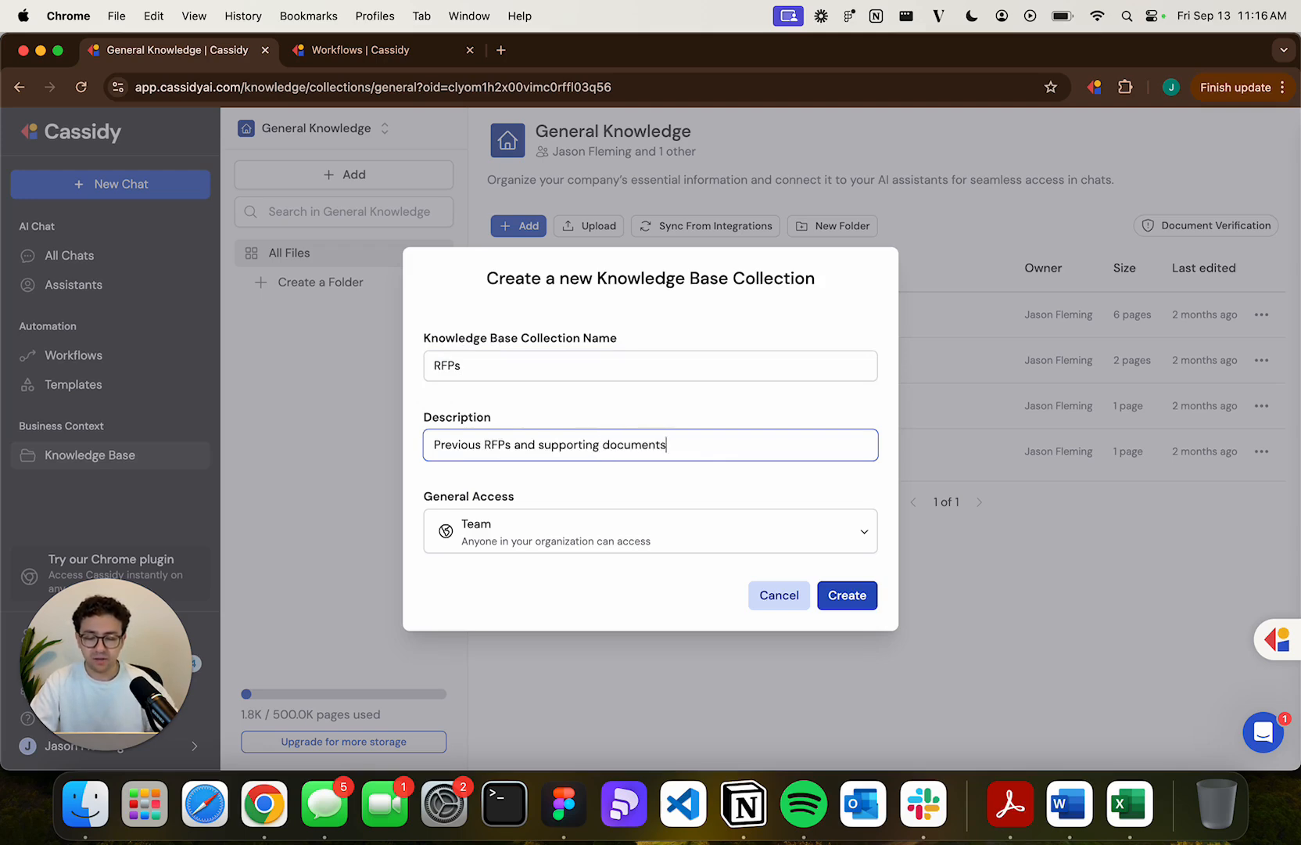
# Set the collection's general access to Restricted and create it without sharing it with additional people
pyautogui.click(665, 529)
pyautogui.click(669, 510)
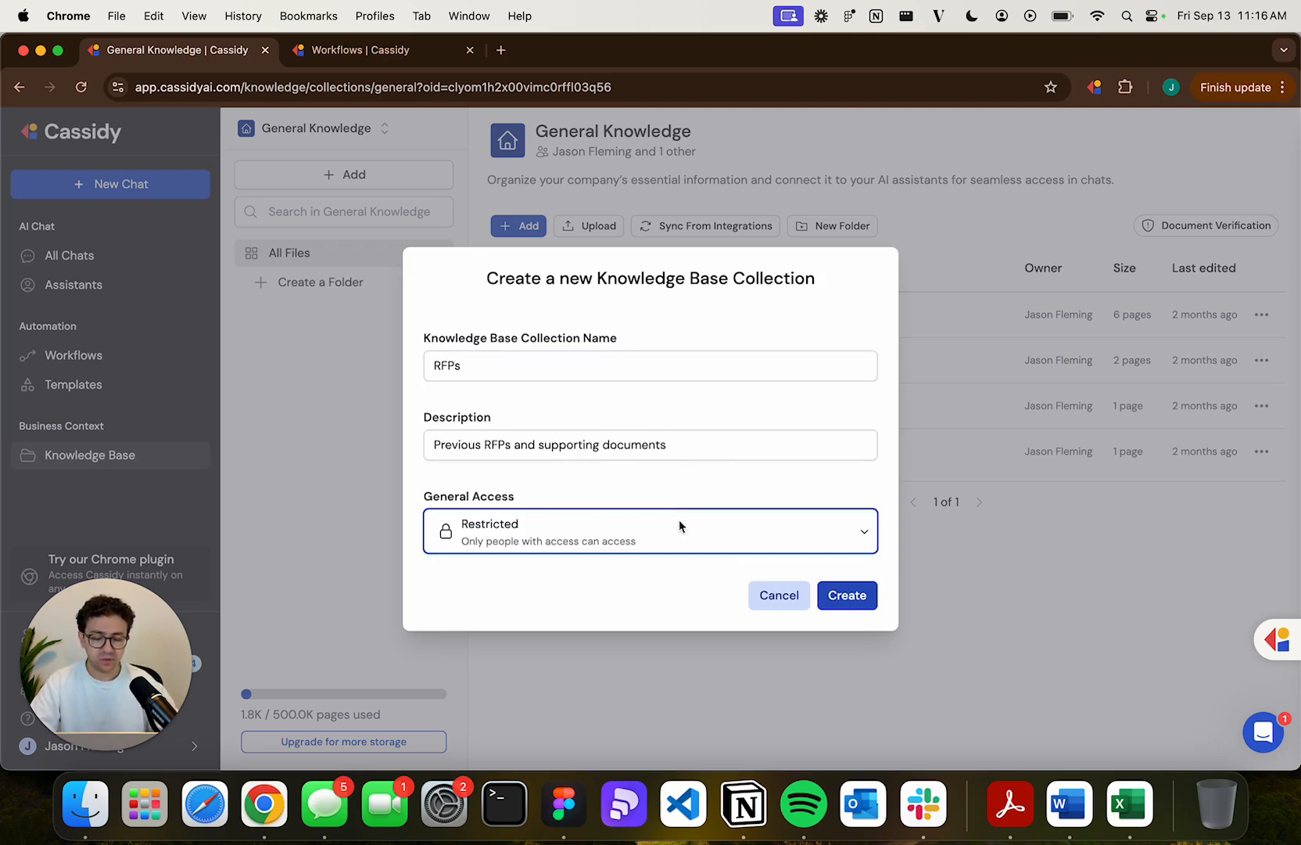
pyautogui.click(846, 595)
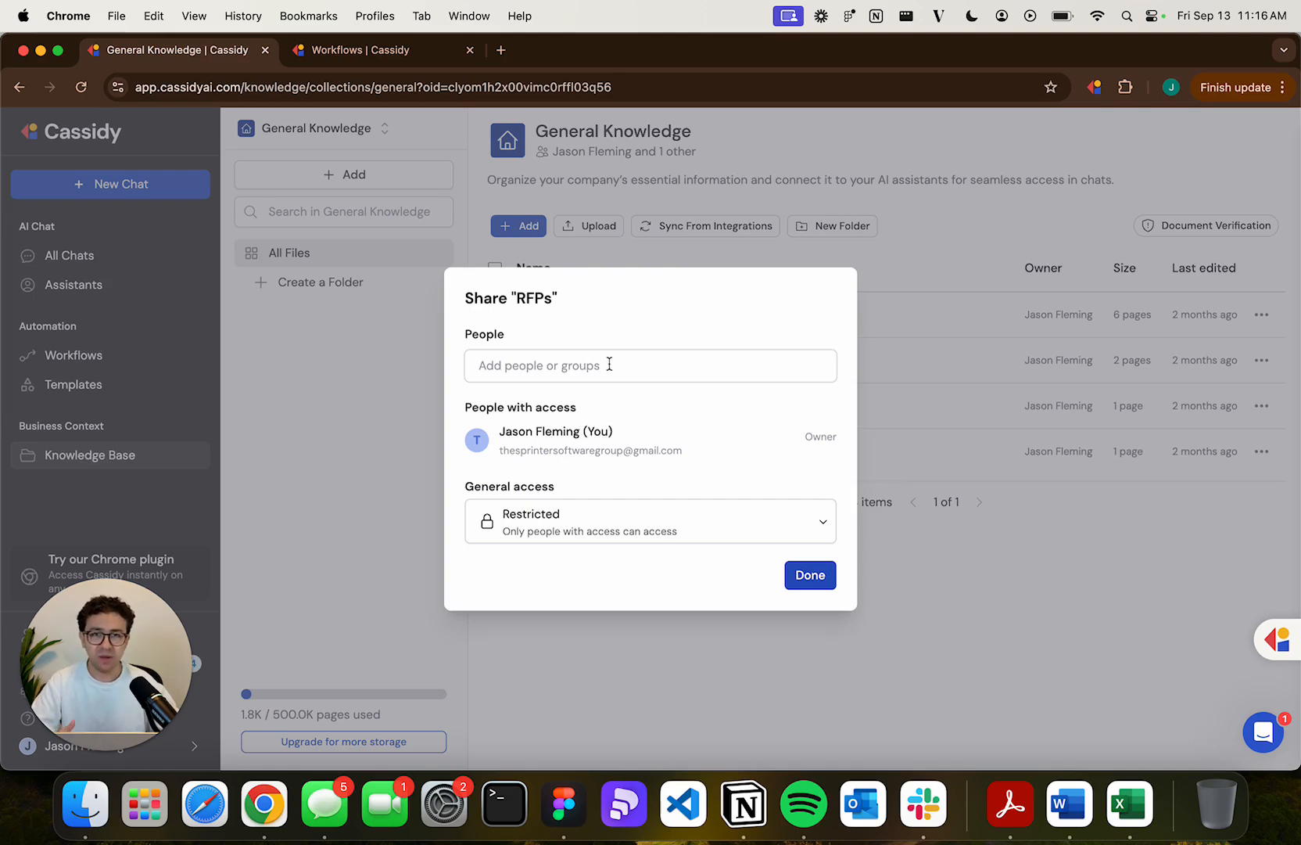
pyautogui.click(793, 564)
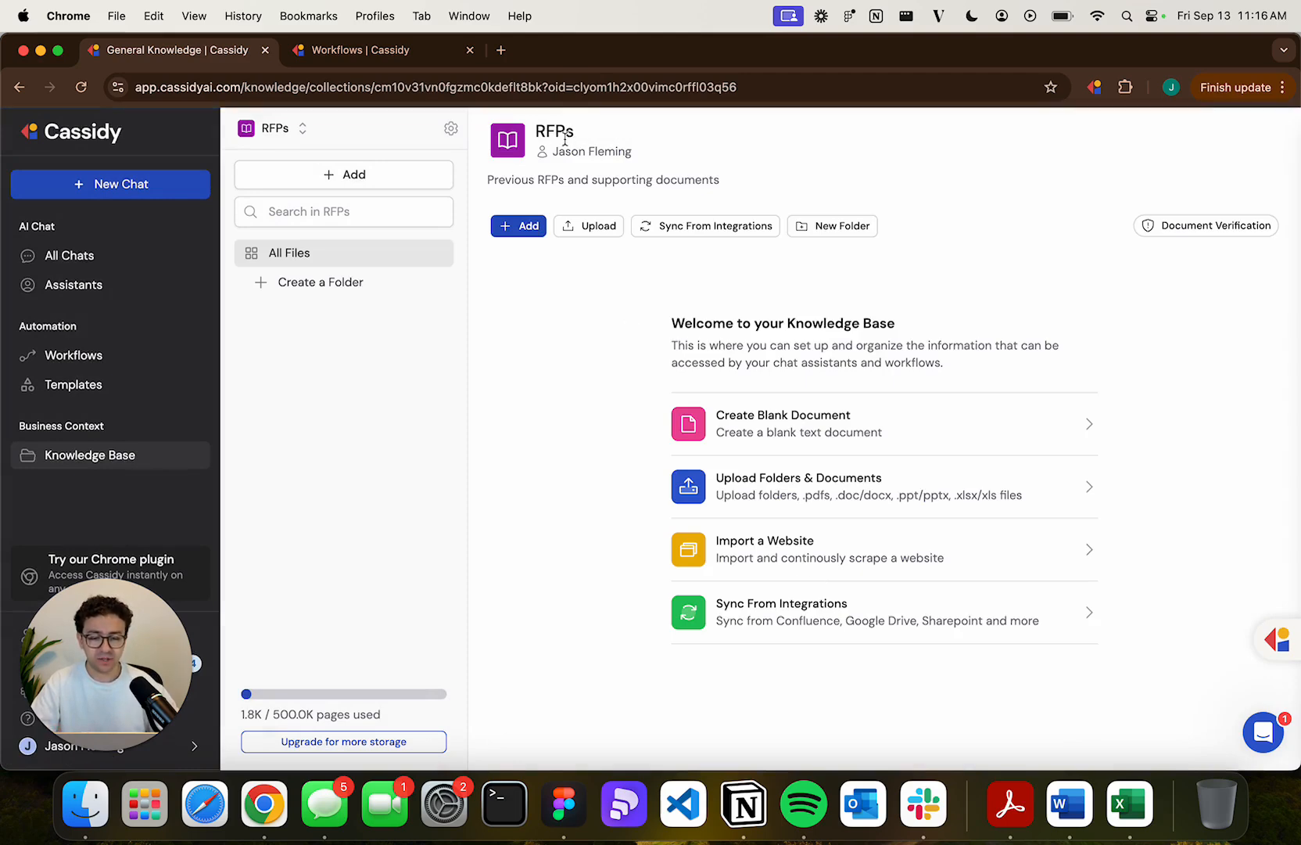
# Import the RFPs folder from My Drive on Google Drive into the RFPs collection
pyautogui.click(677, 227)
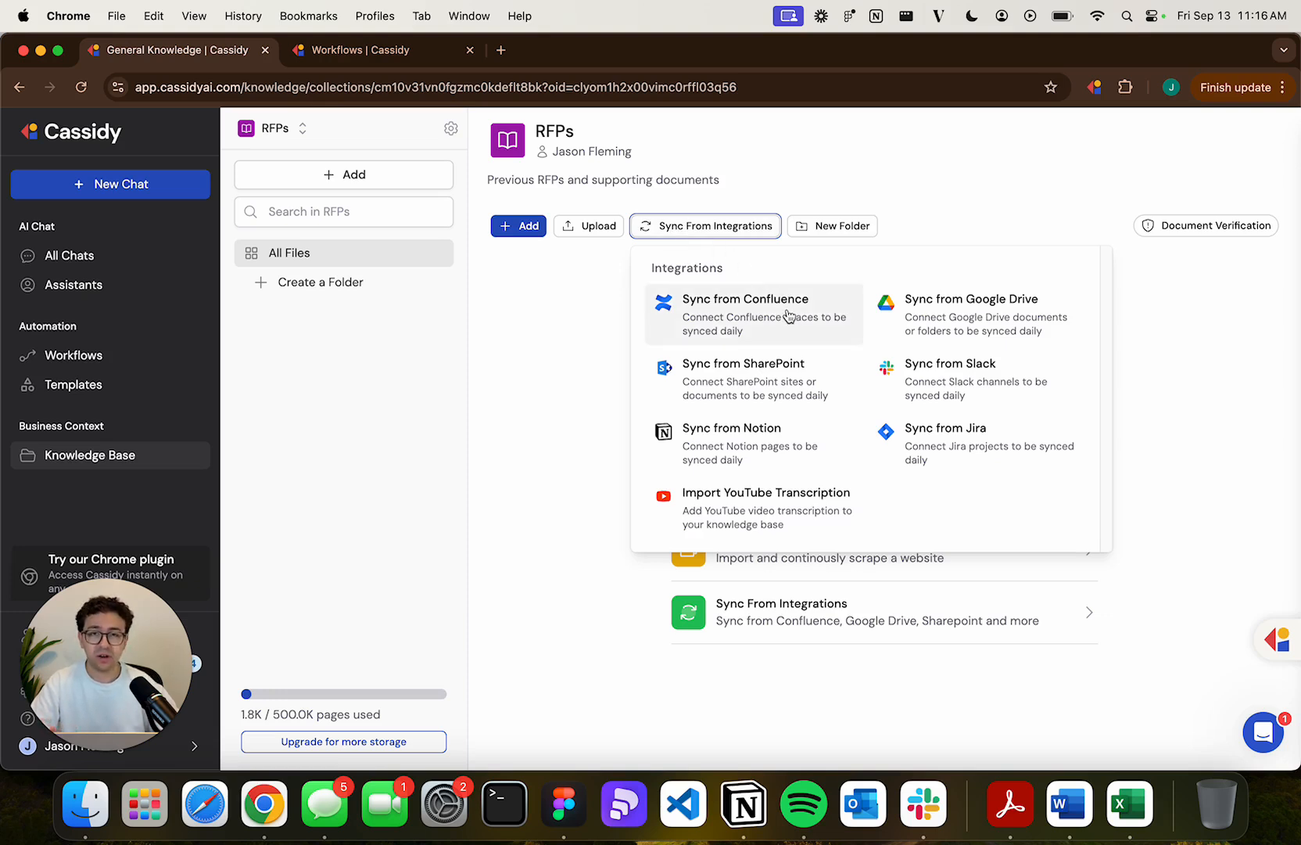
pyautogui.click(942, 328)
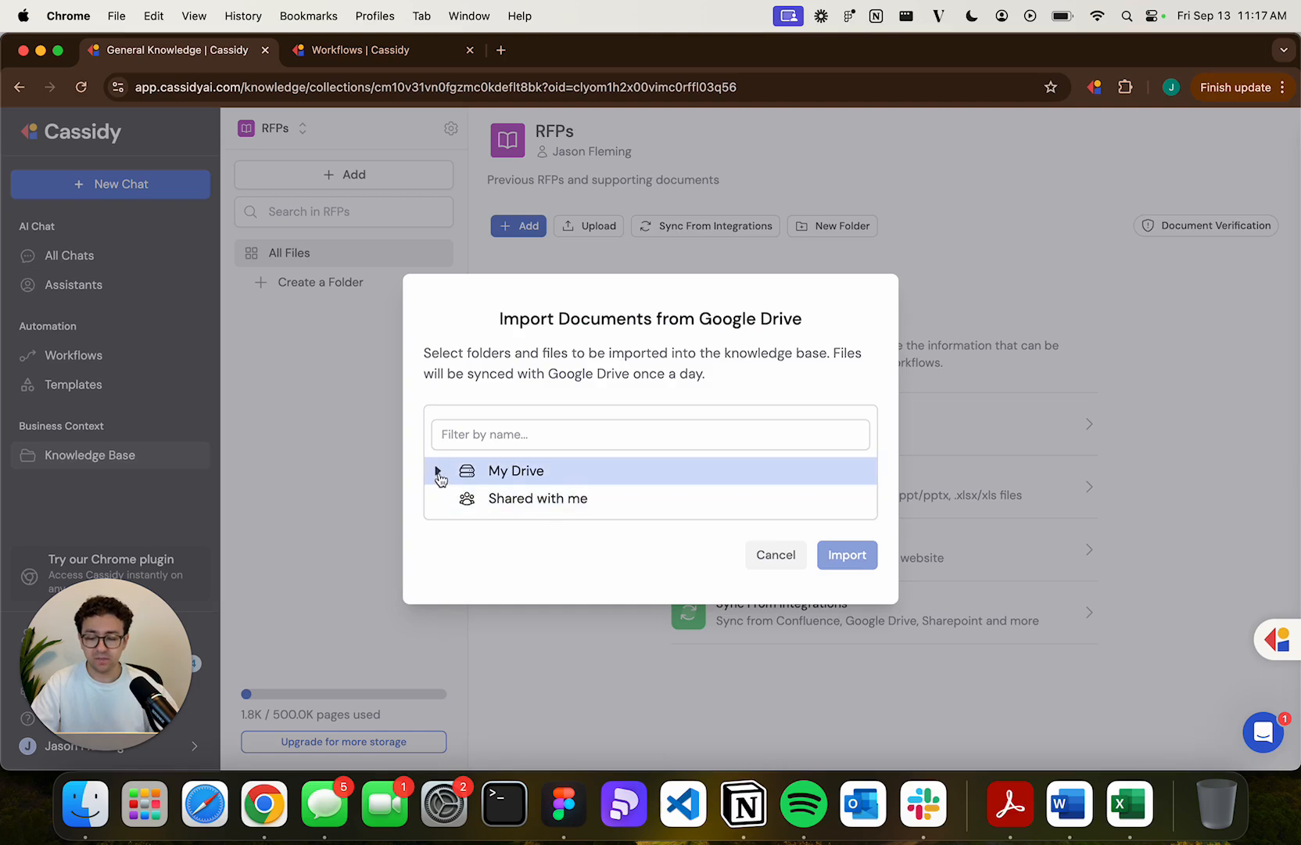
pyautogui.click(439, 471)
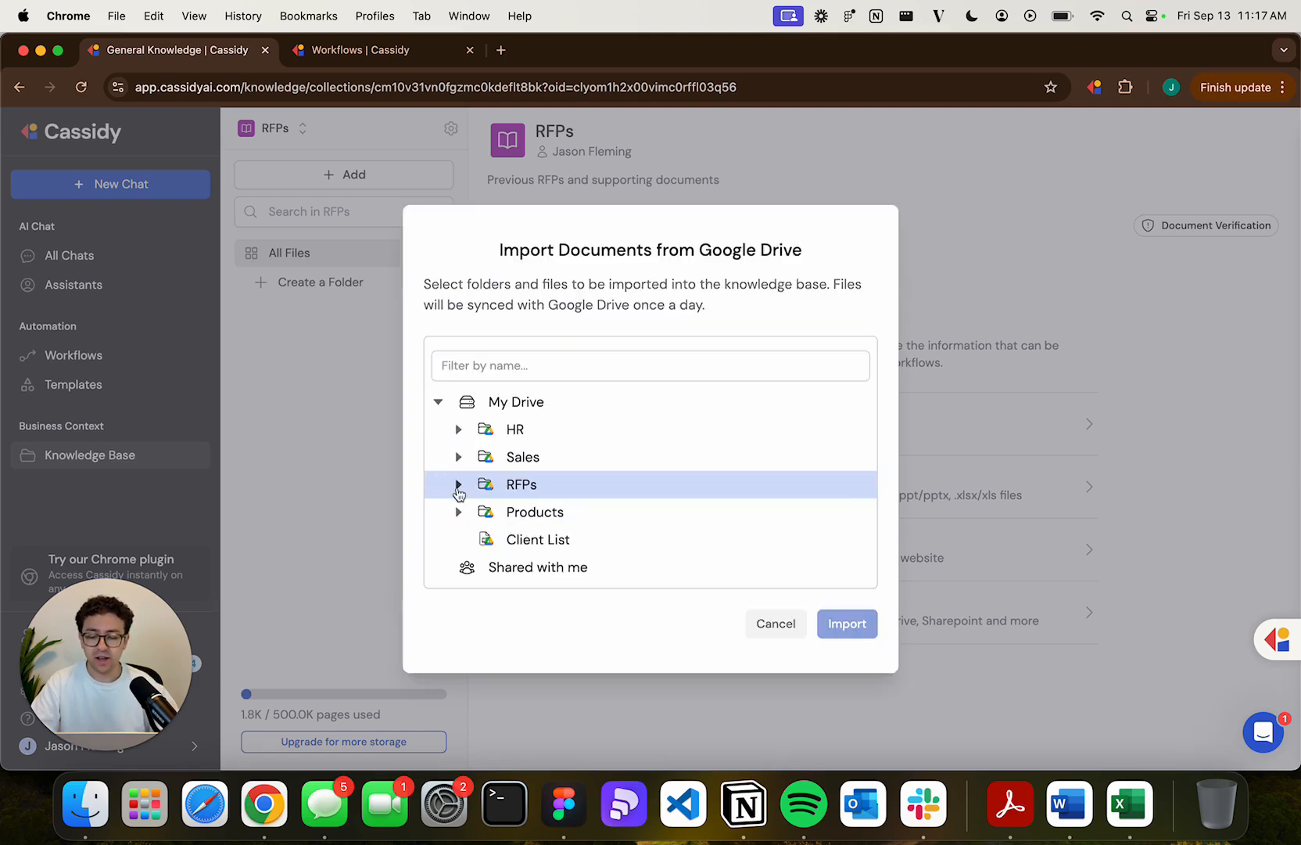
pyautogui.click(457, 484)
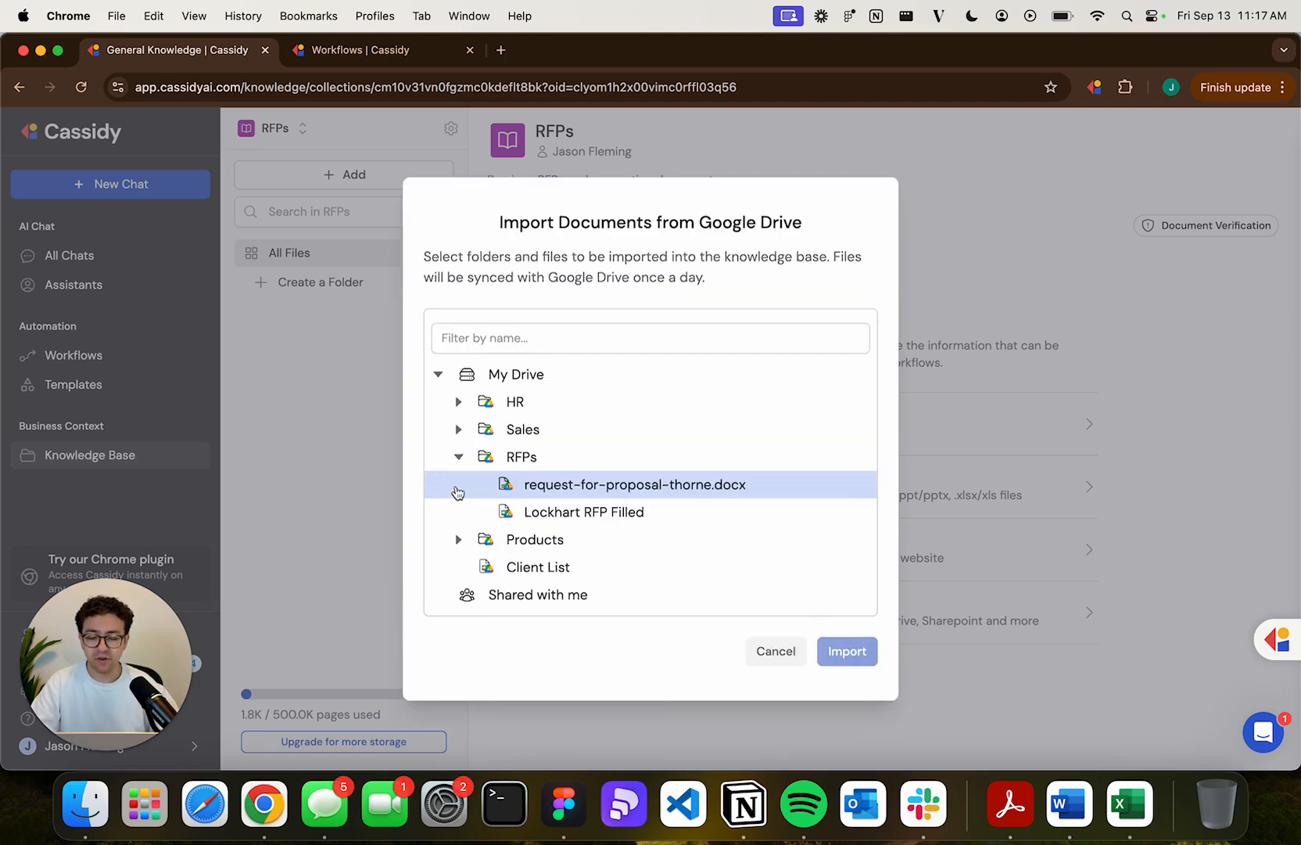
pyautogui.click(557, 463)
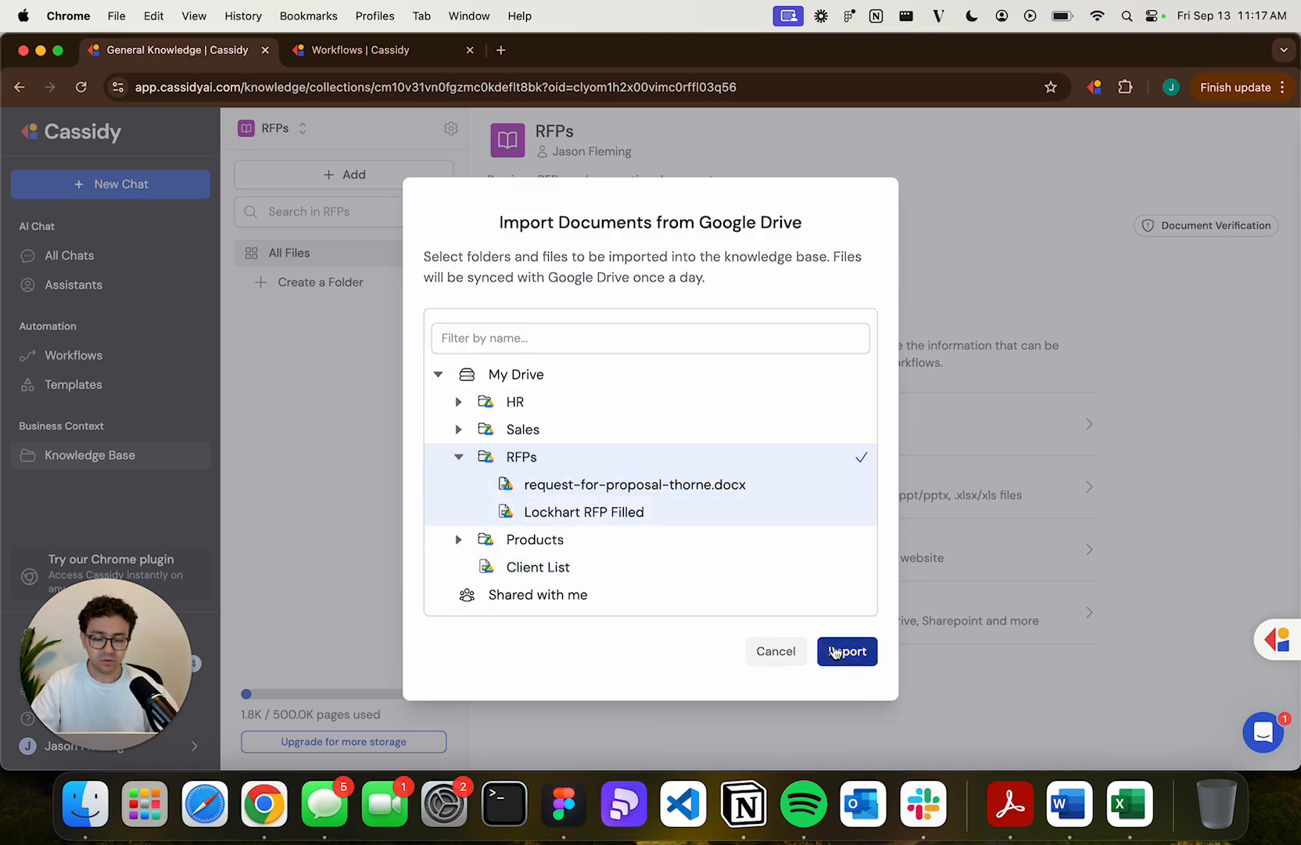
pyautogui.click(847, 655)
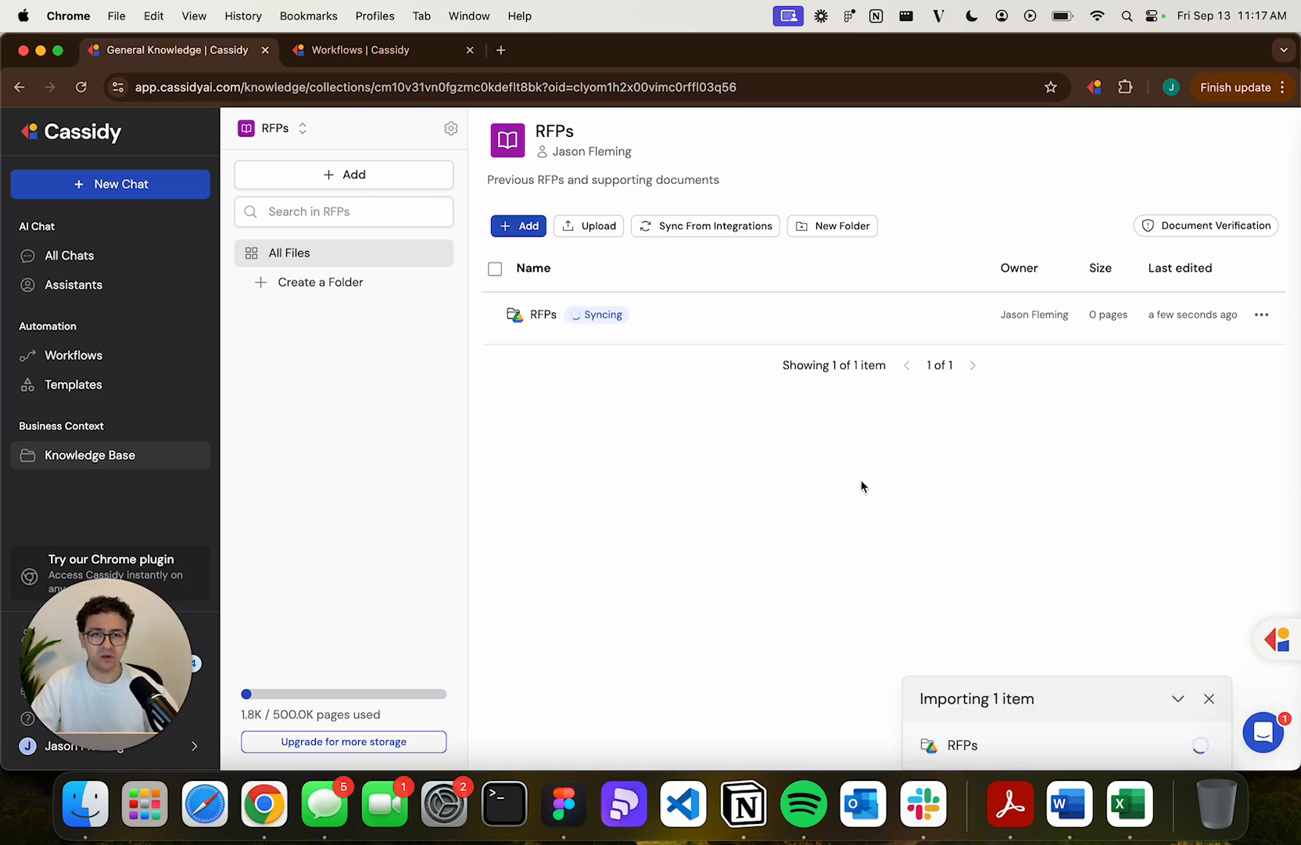
# Start a new assistant with Custom Setup and submit the goal "An RFP assistant that helps answer questions"
pyautogui.click(178, 298)
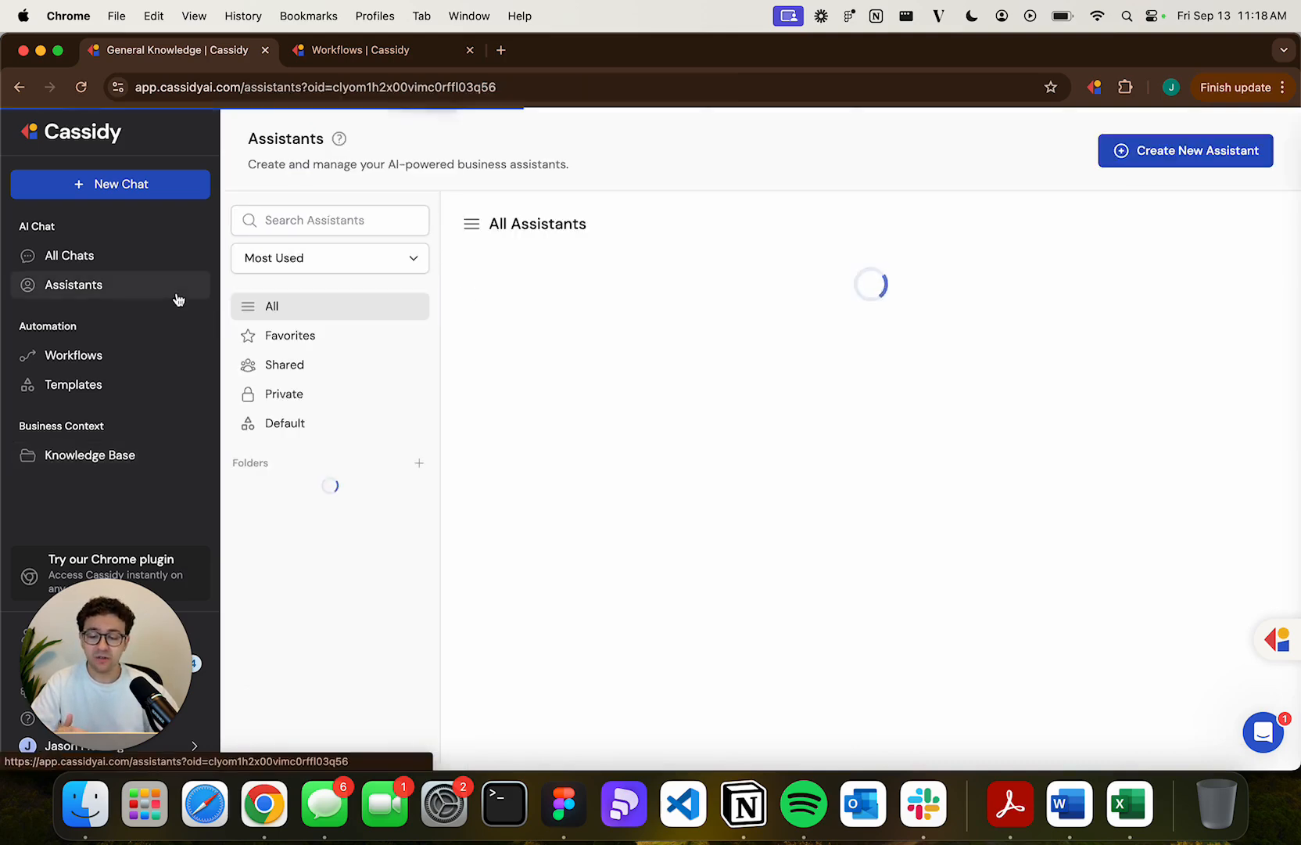
pyautogui.click(1109, 156)
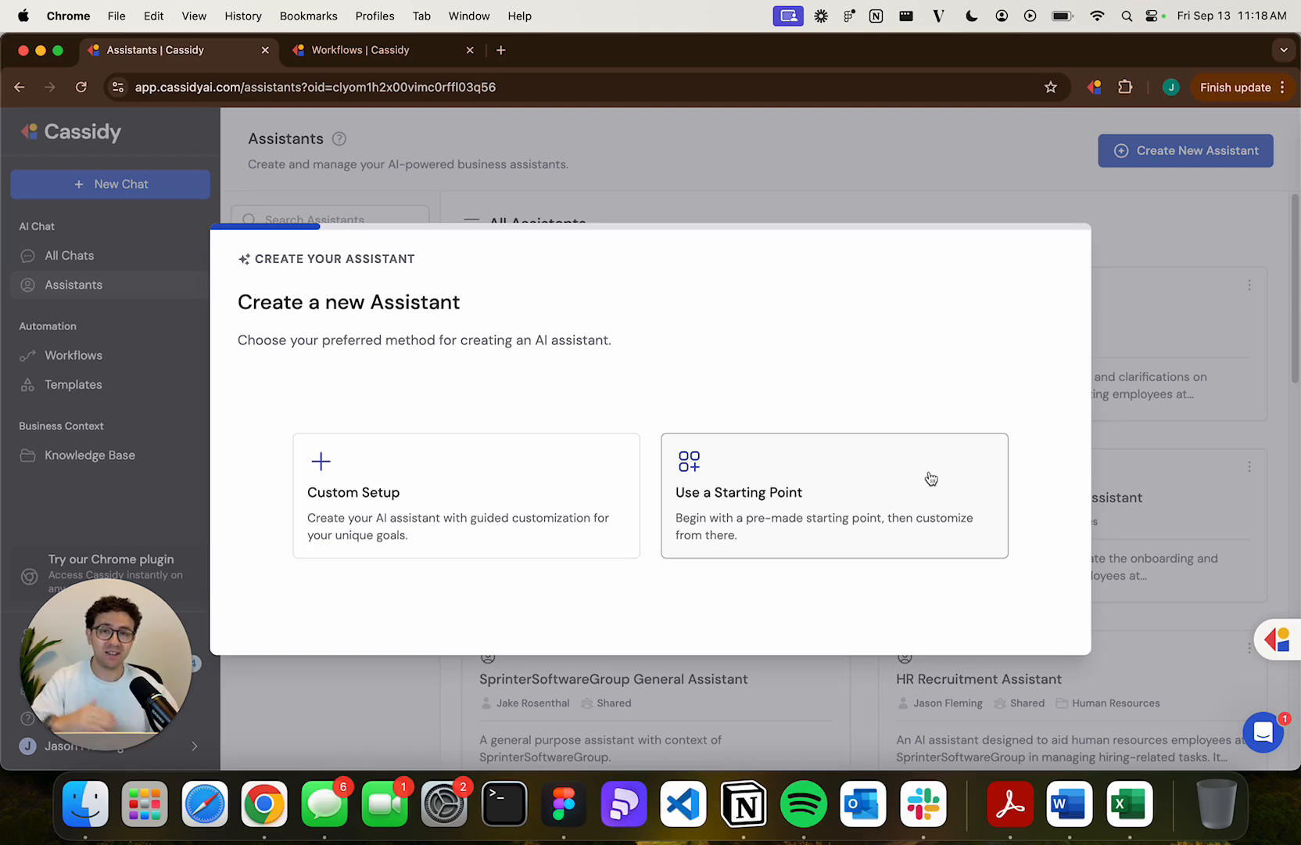
pyautogui.click(560, 493)
pyautogui.click(486, 475)
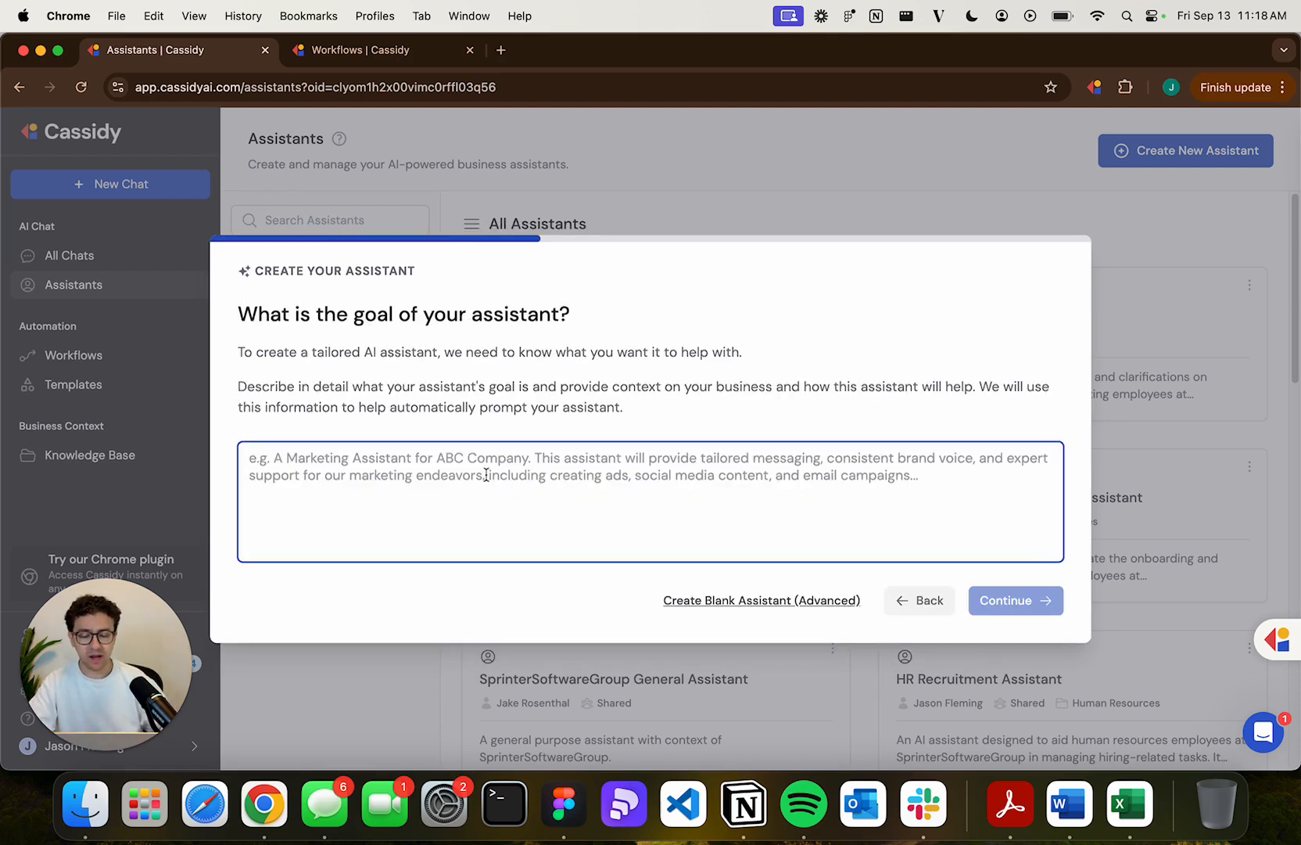
pyautogui.press('capslock')
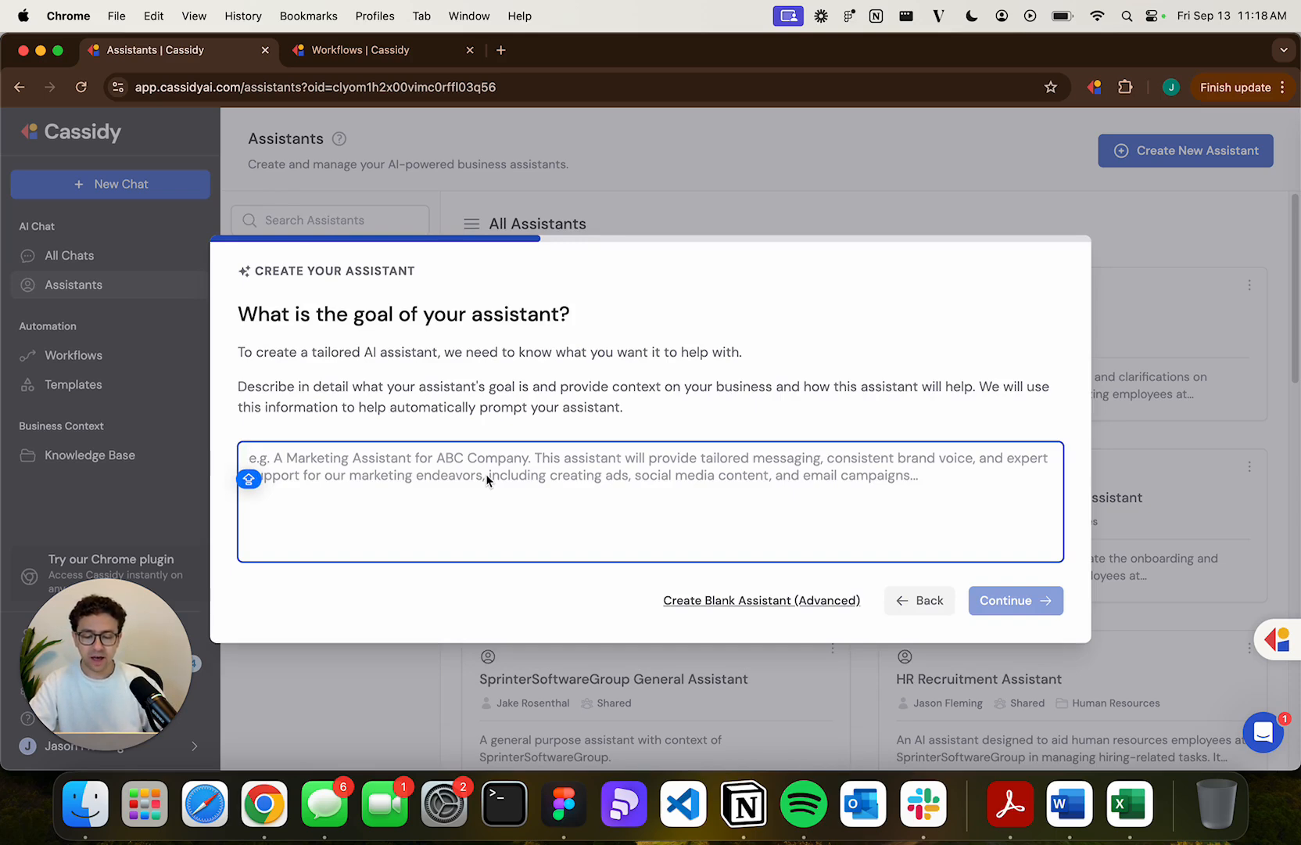
pyautogui.write('A ')
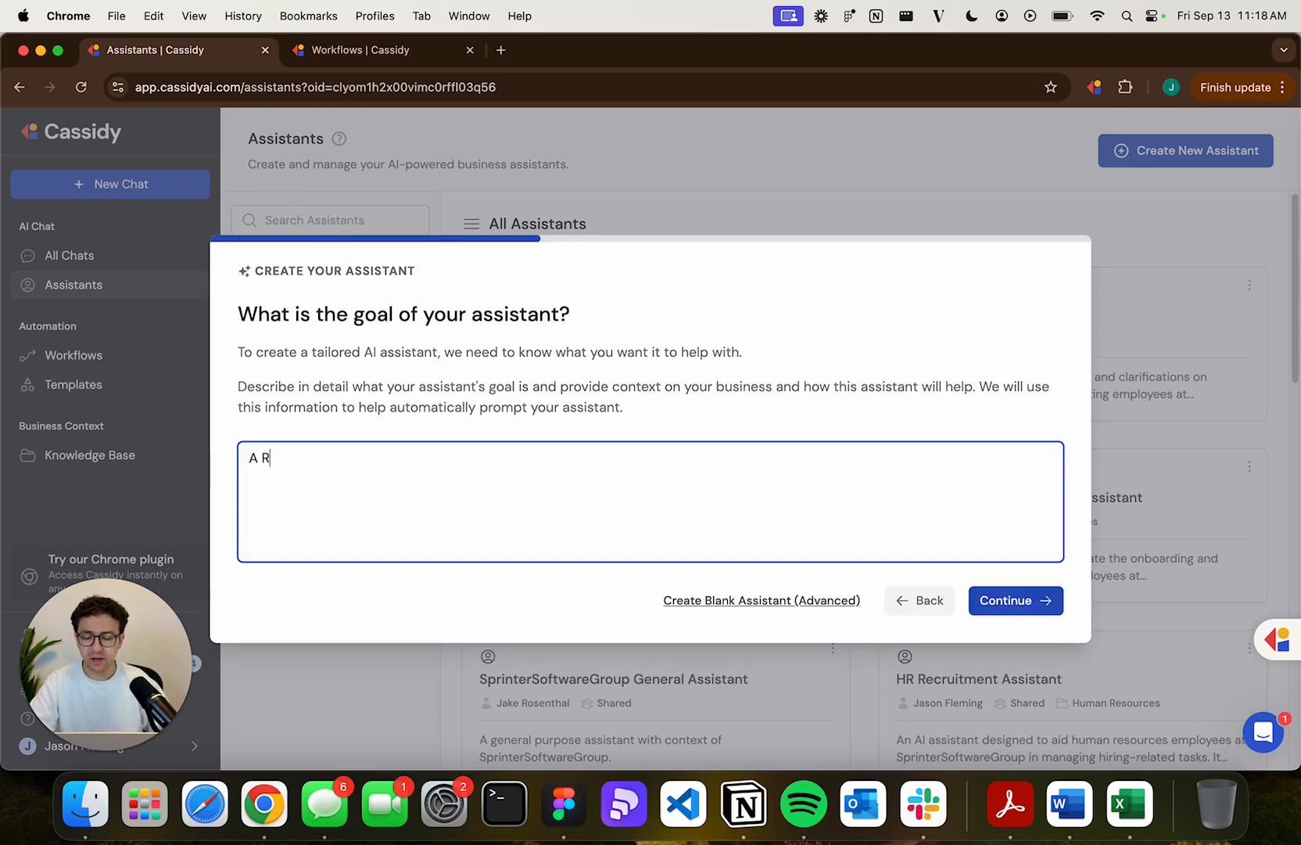
pyautogui.write('n RFP a')
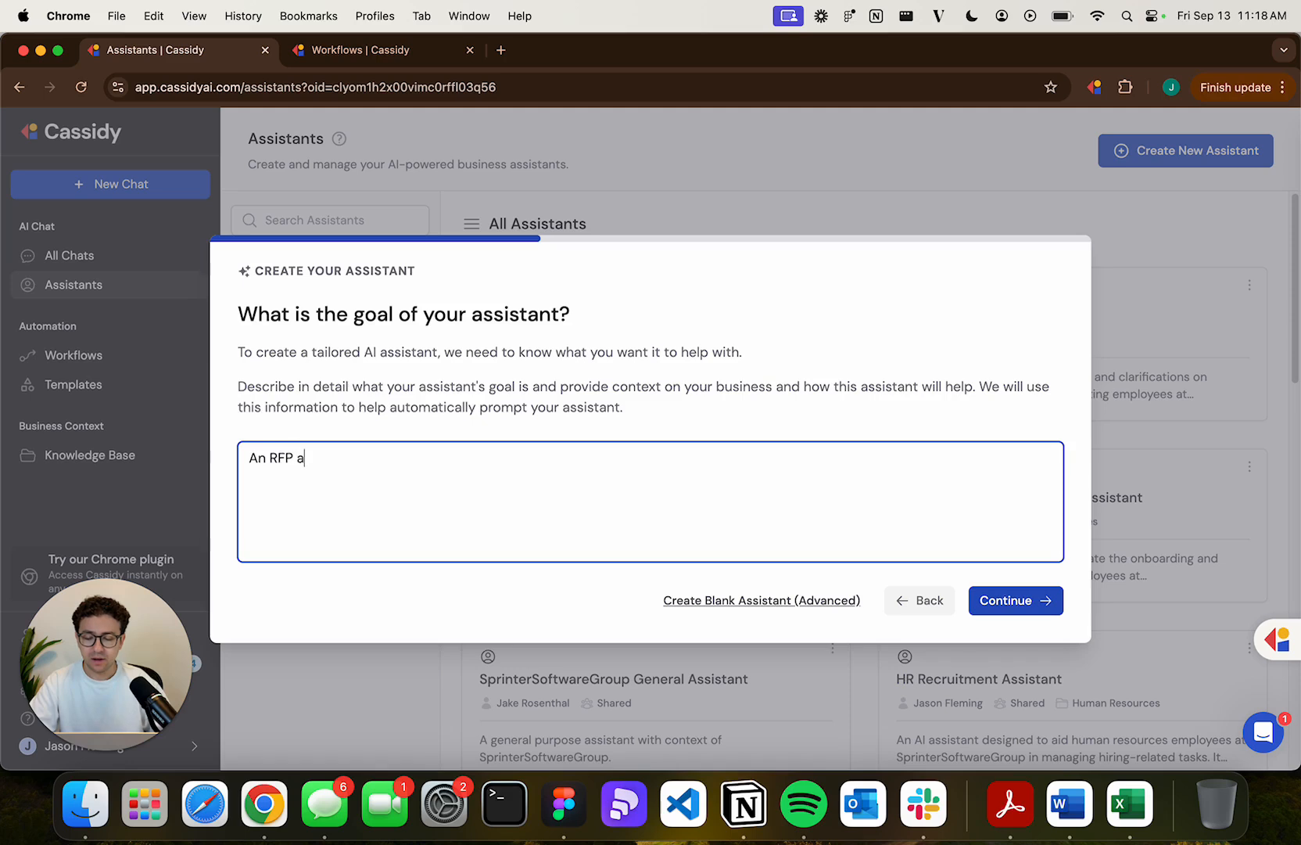
pyautogui.write('ssistant that helps a')
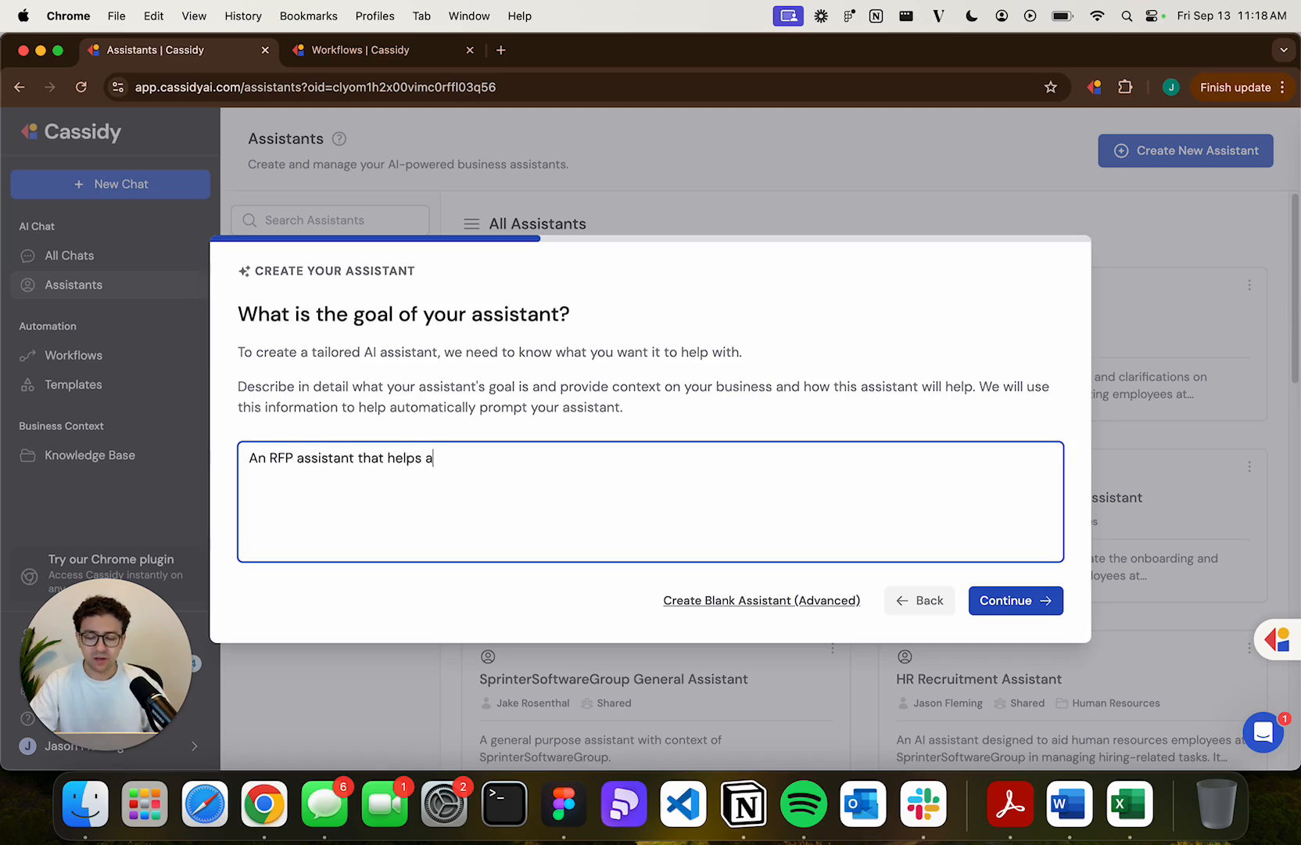
pyautogui.write('nswer que')
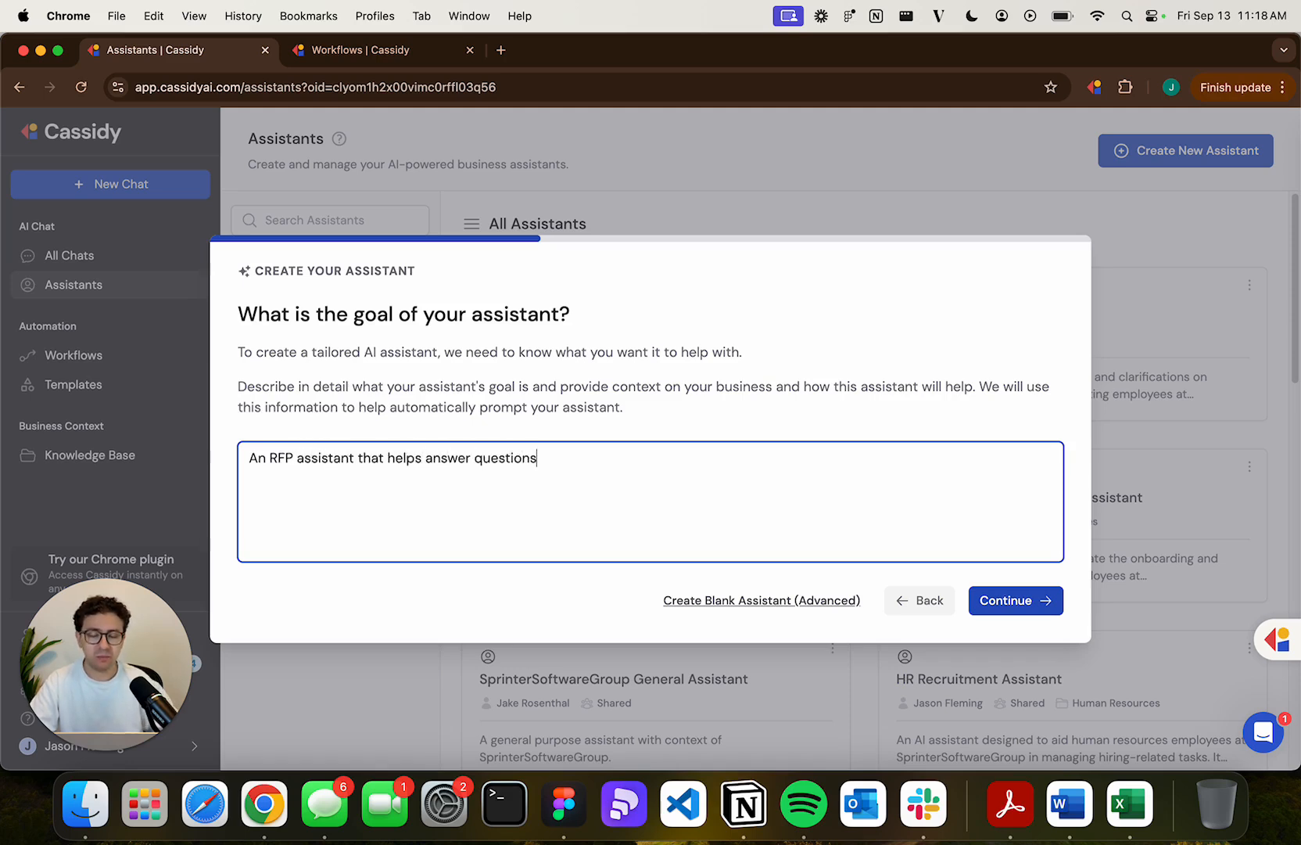
pyautogui.write('stions')
pyautogui.click(996, 602)
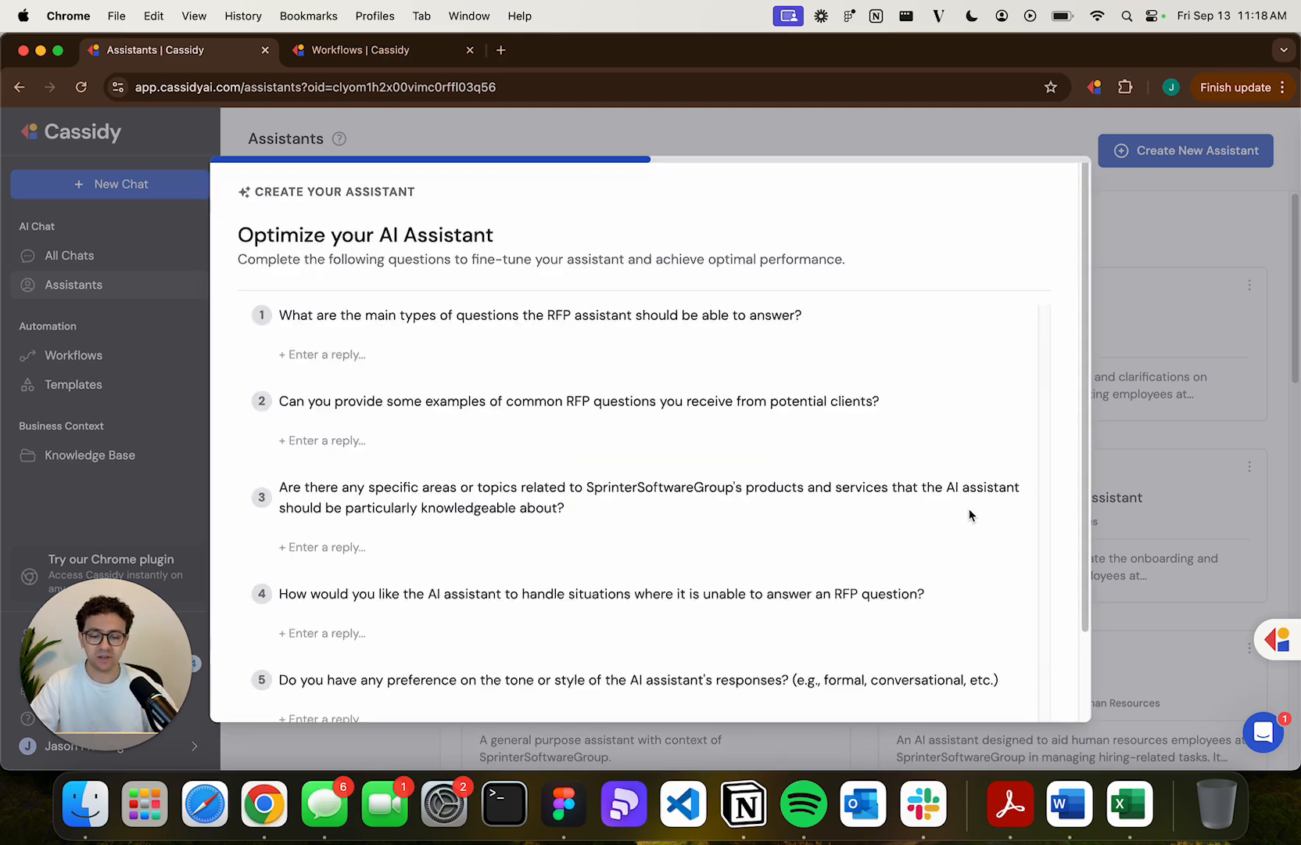
# Skip the optional fine-tuning questions without replying and set the assistant's Question & Answer Mode to On
pyautogui.scroll(-3, 760, 480)
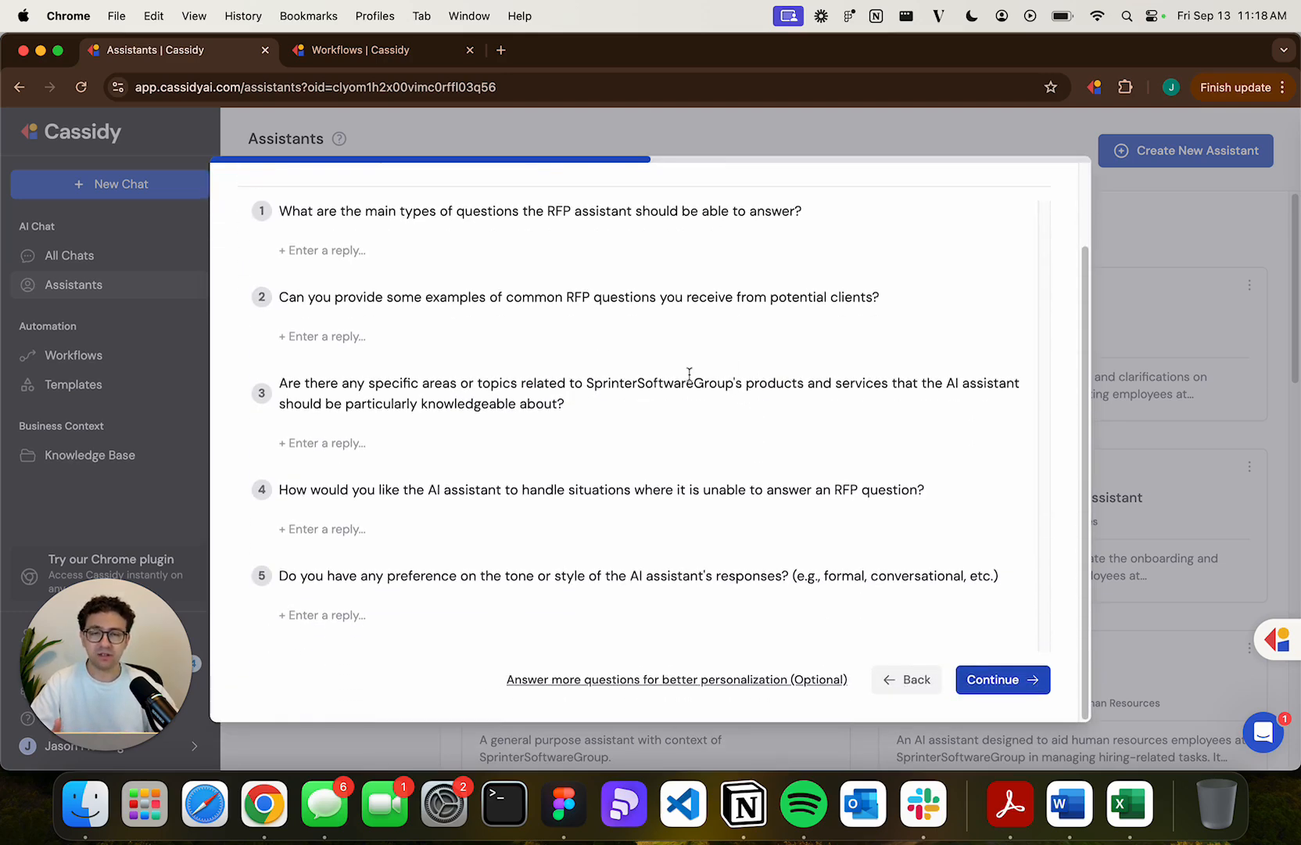
pyautogui.scroll(3, 669, 546)
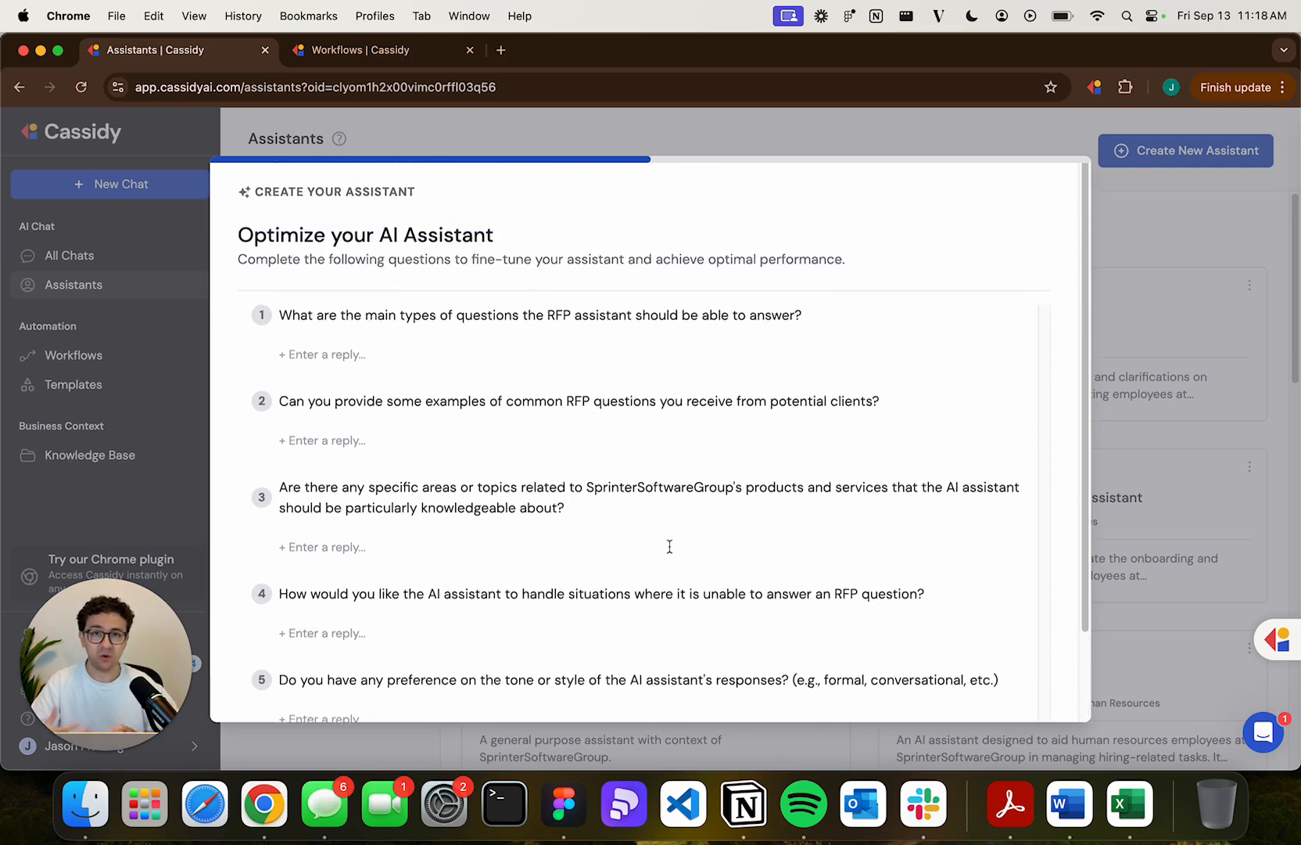
pyautogui.scroll(-3, 670, 546)
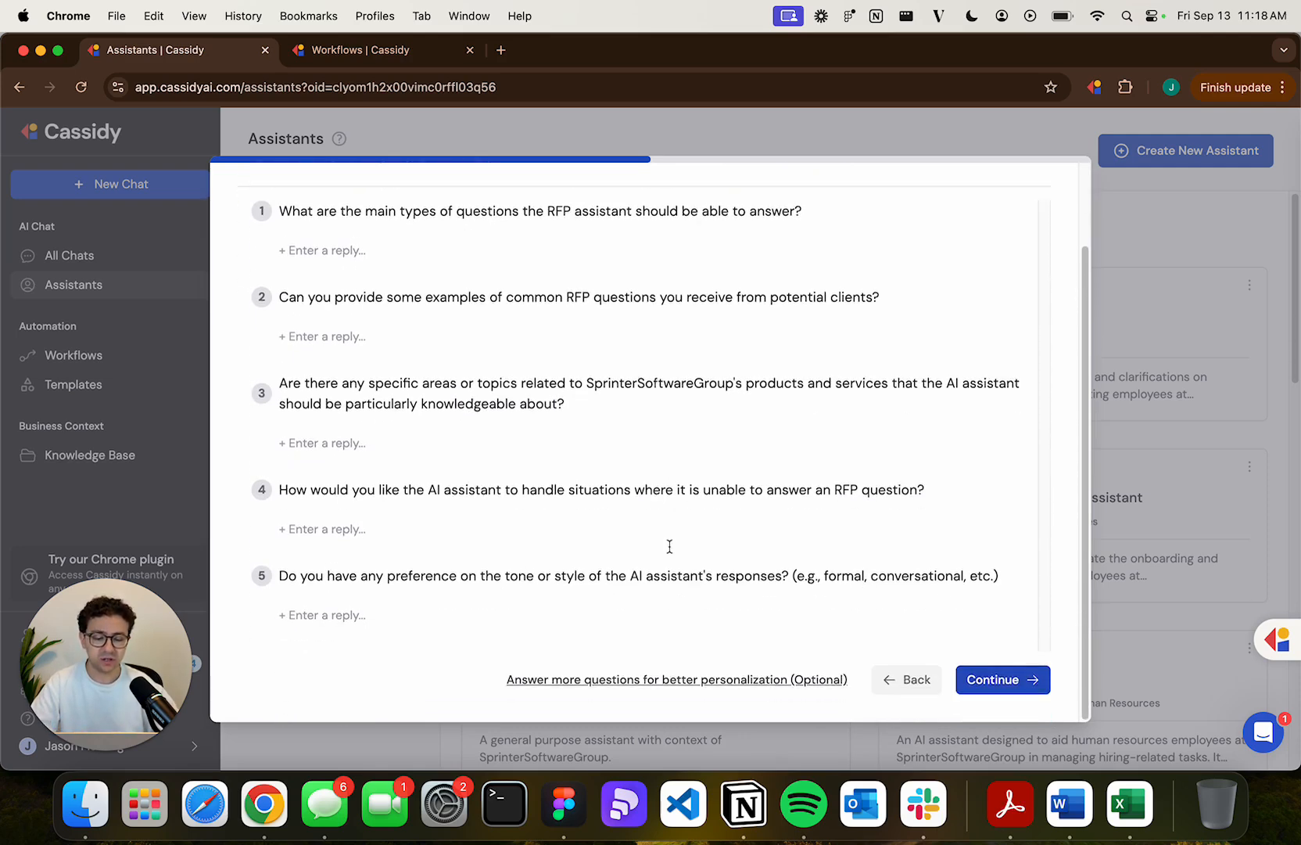
pyautogui.click(989, 678)
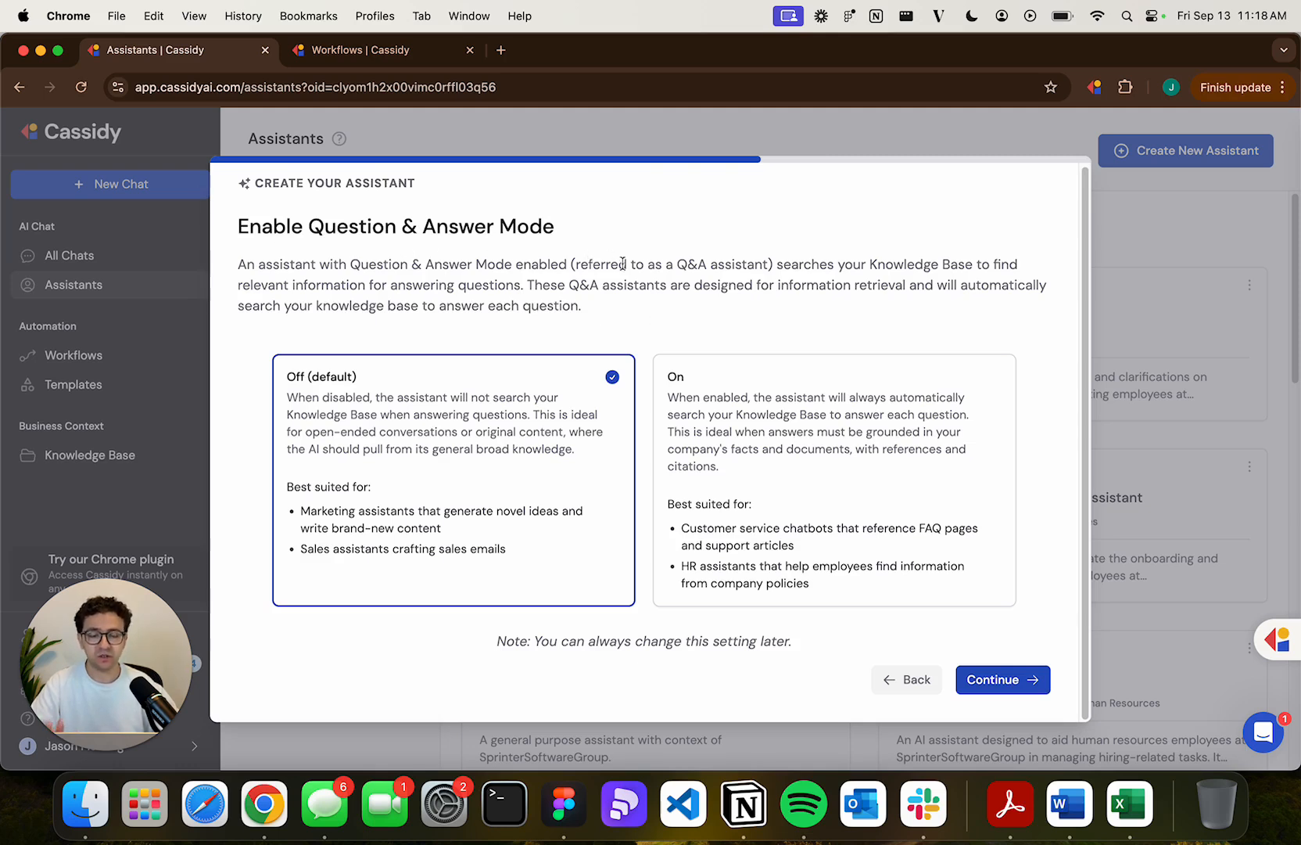
pyautogui.click(751, 417)
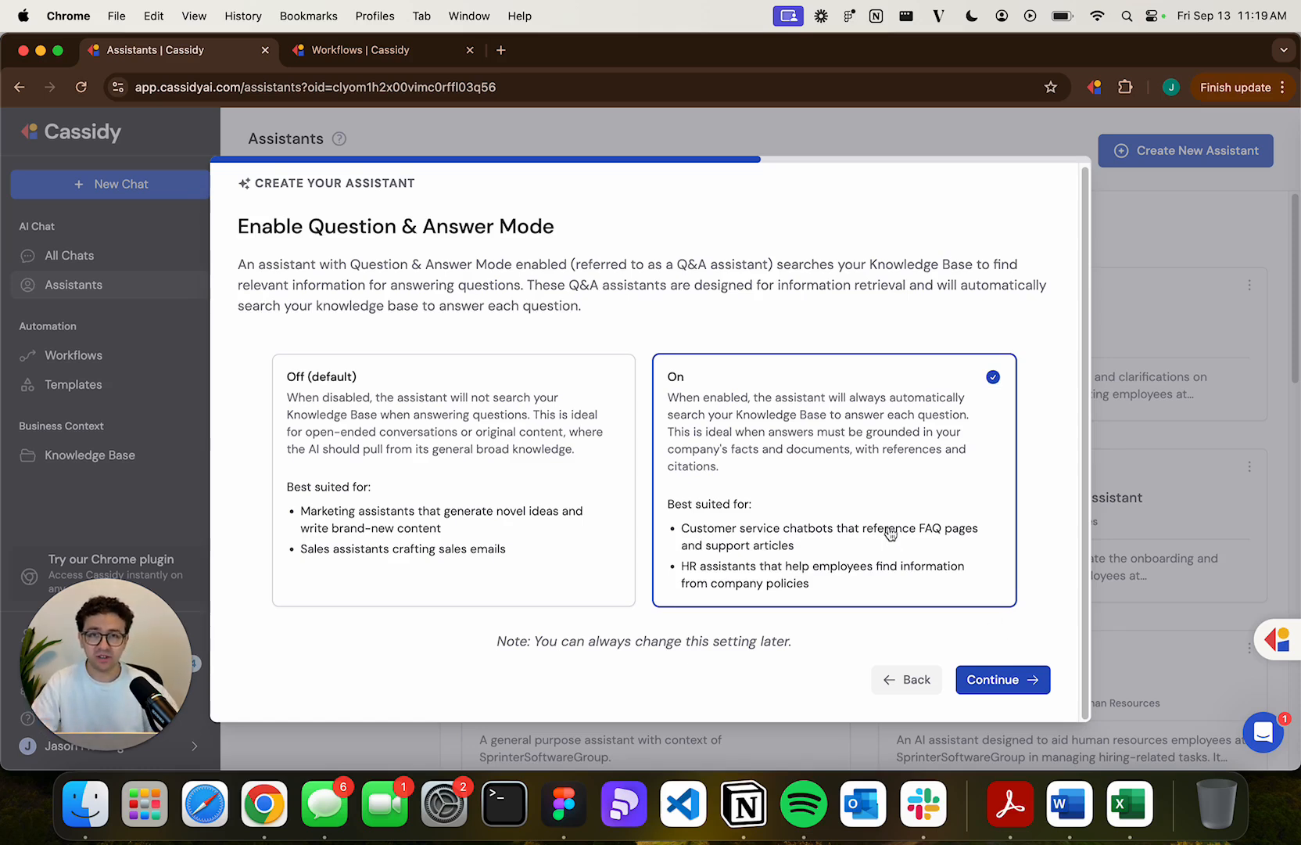
pyautogui.click(984, 681)
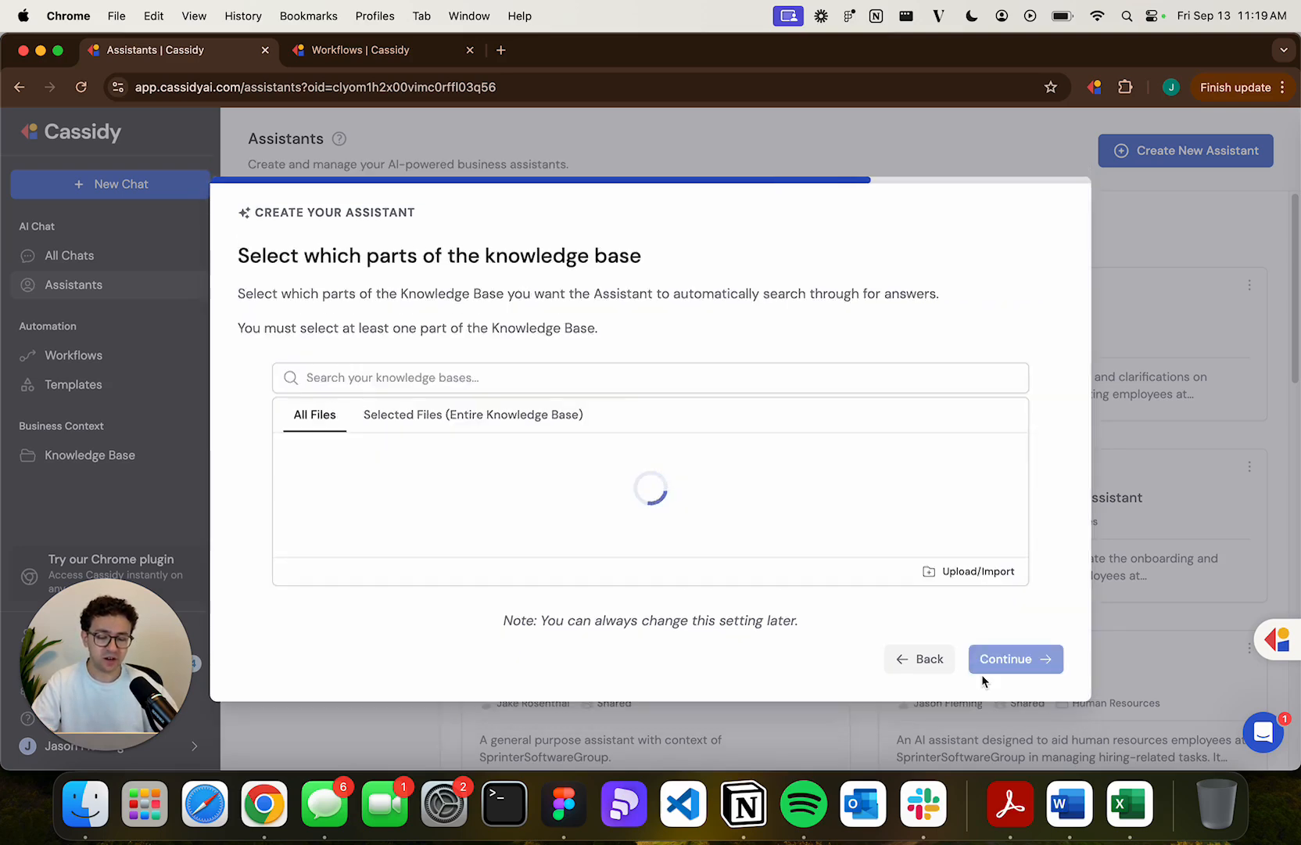
# Select the General Knowledge and RFPs collections as the knowledge the assistant searches, and continue
pyautogui.scroll(-2, 747, 326)
pyautogui.scroll(-4, 747, 326)
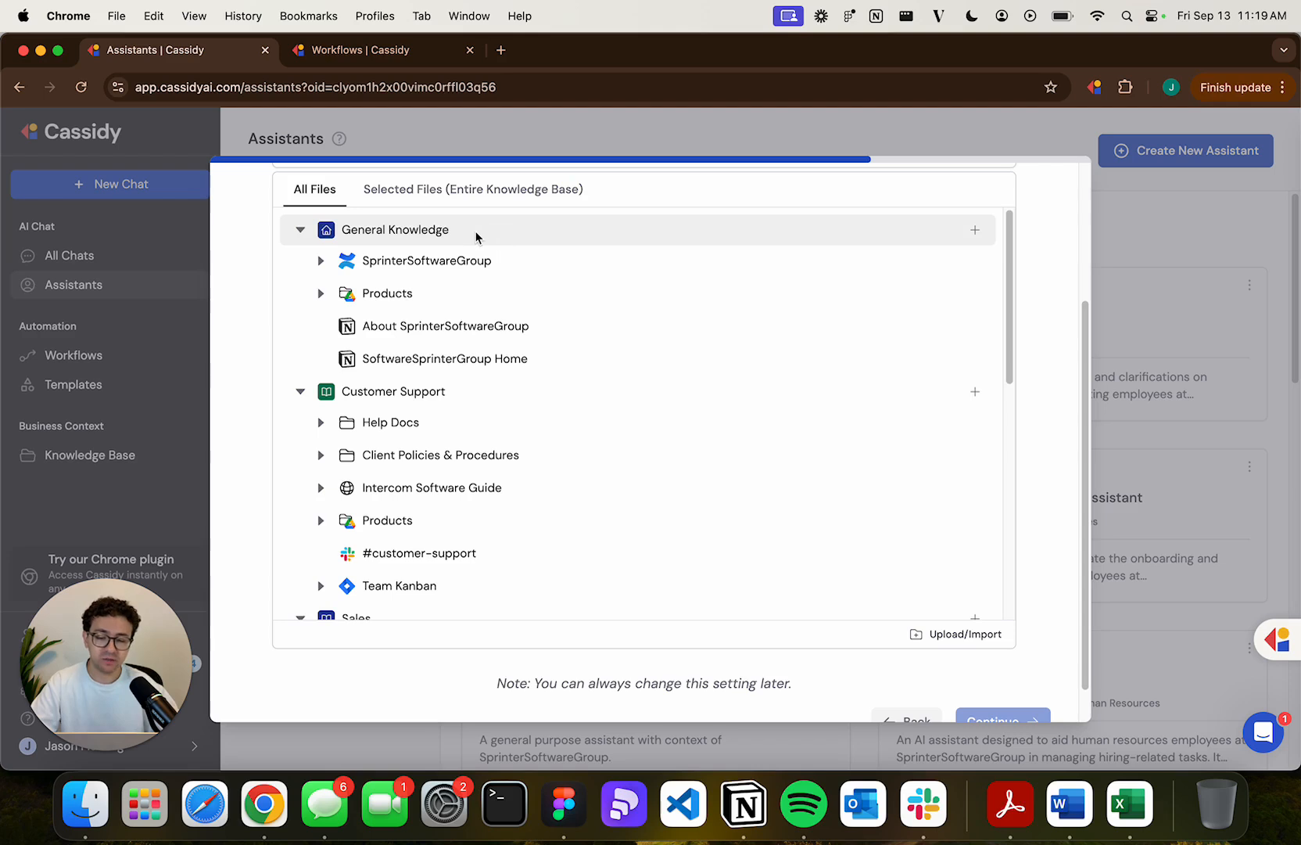
pyautogui.click(476, 236)
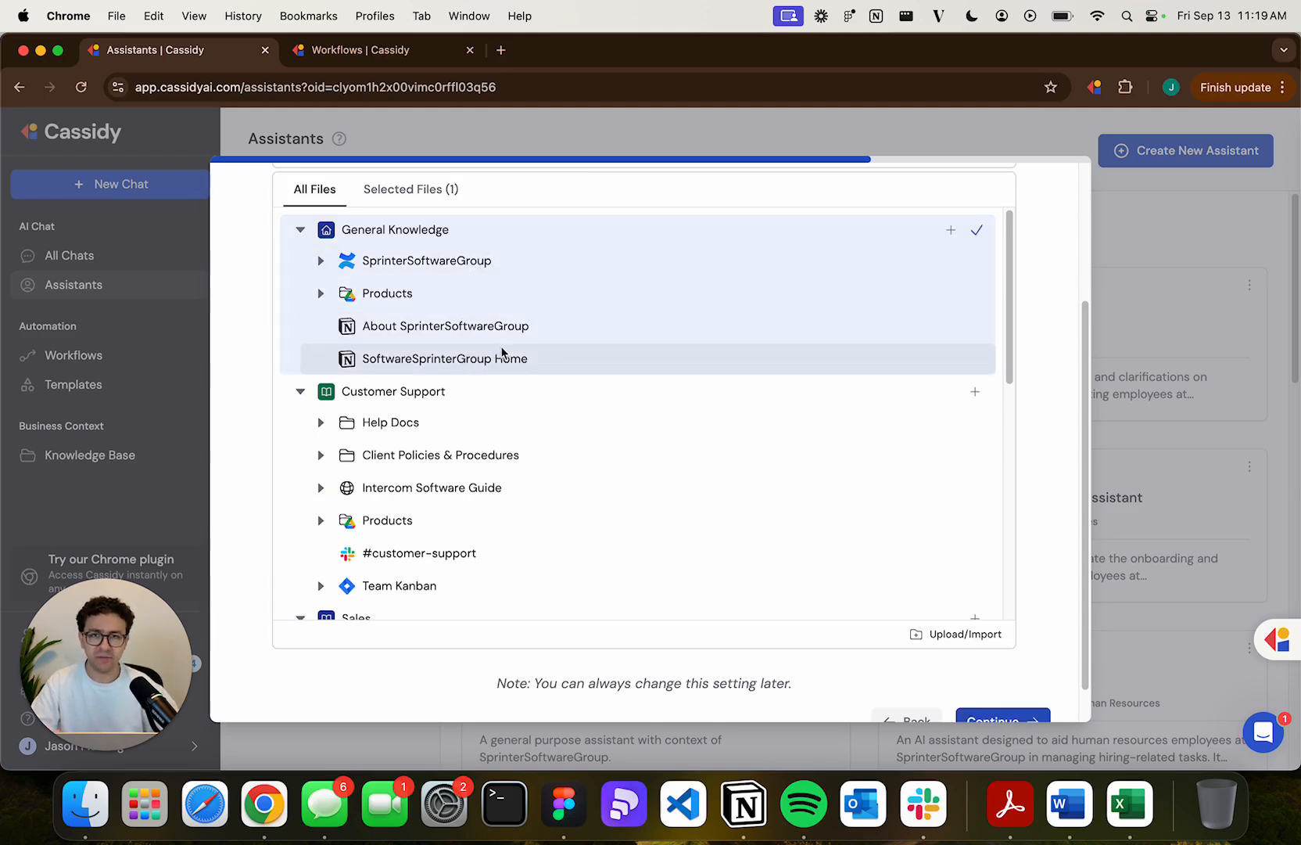
pyautogui.scroll(-10, 522, 358)
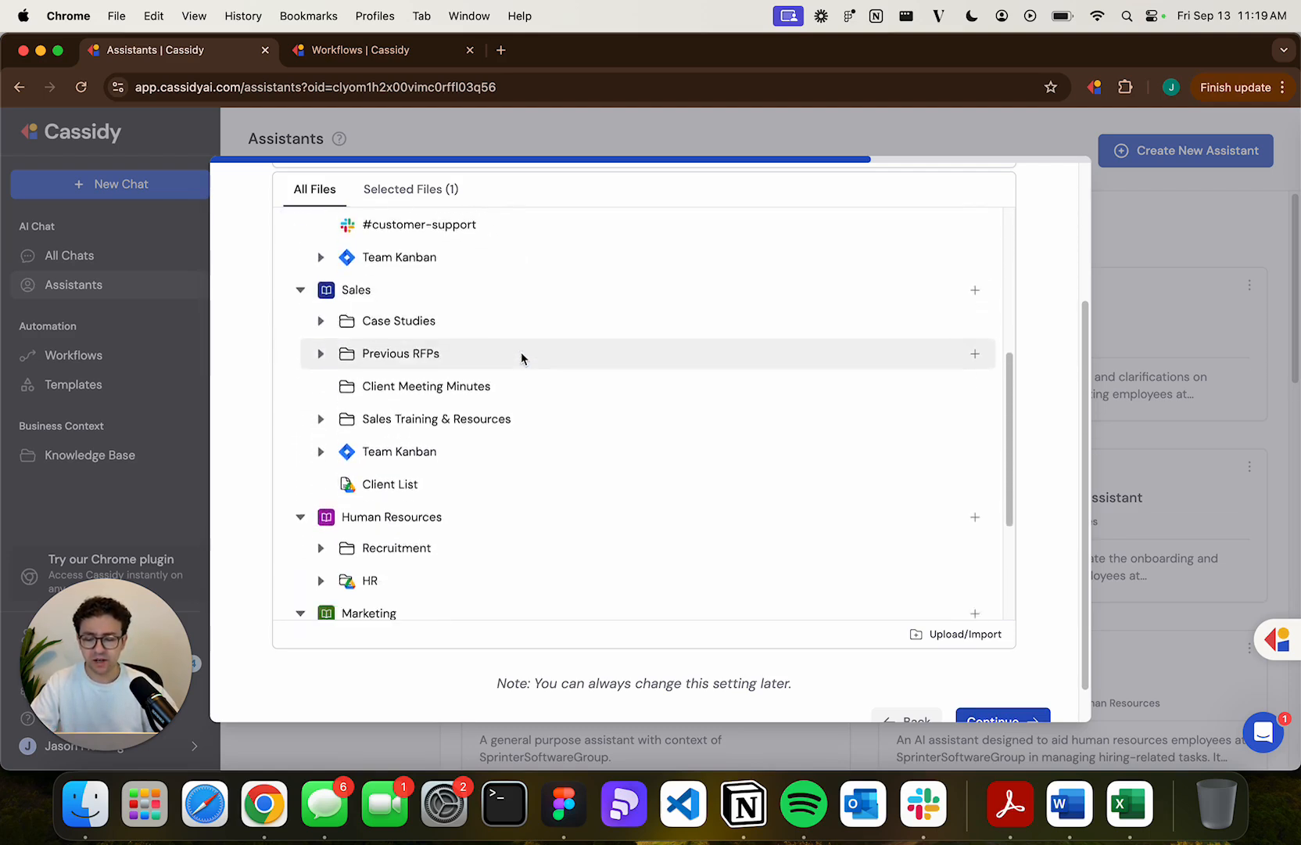
pyautogui.scroll(-2, 521, 357)
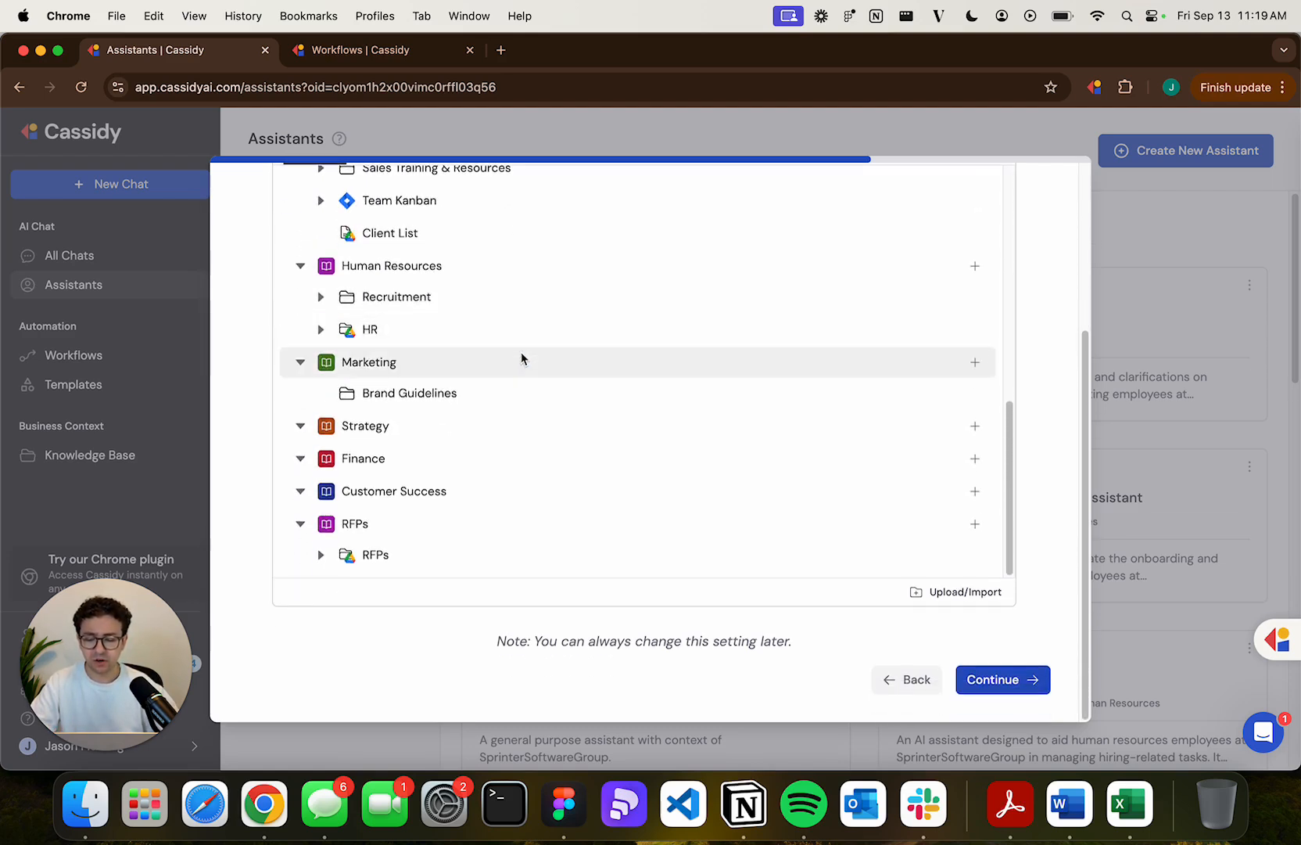
pyautogui.click(434, 535)
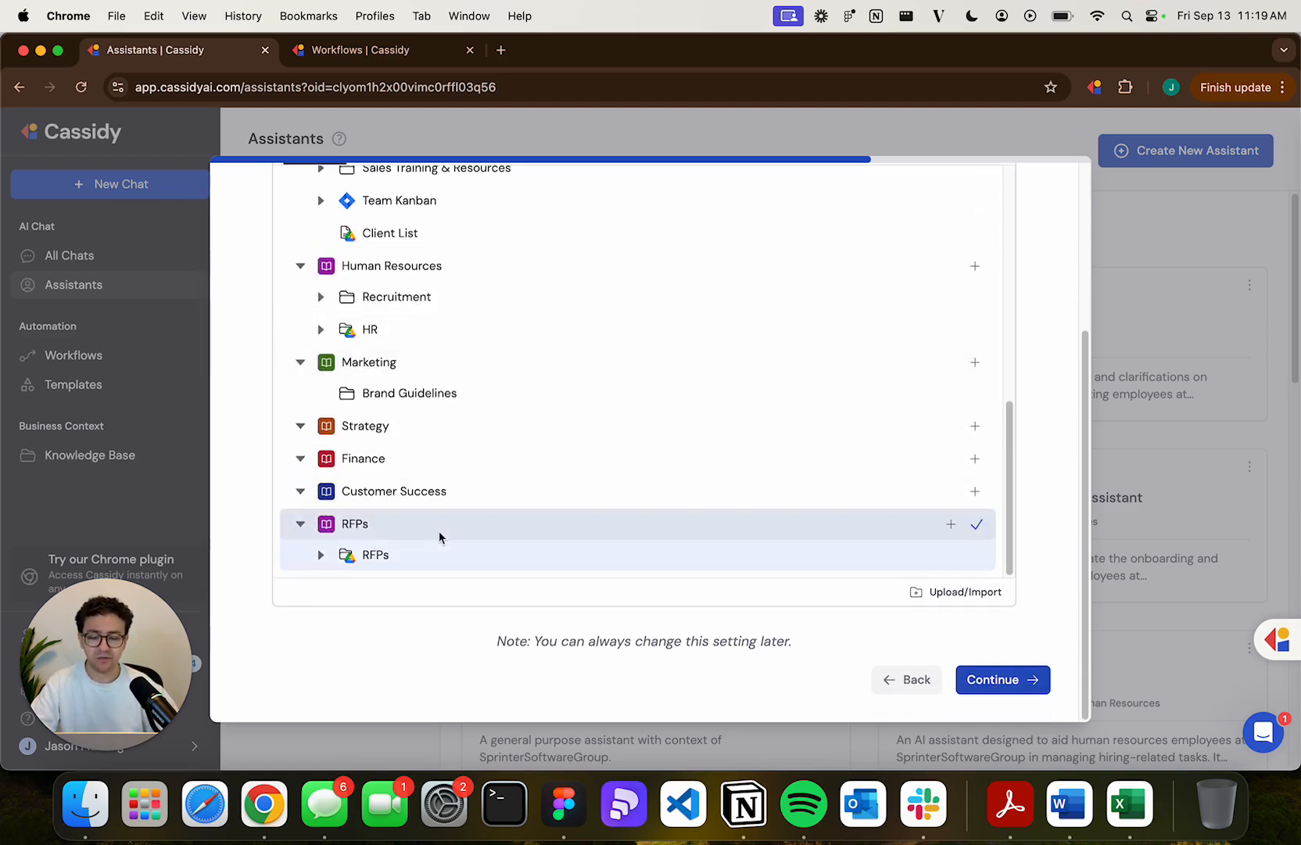
pyautogui.click(1013, 682)
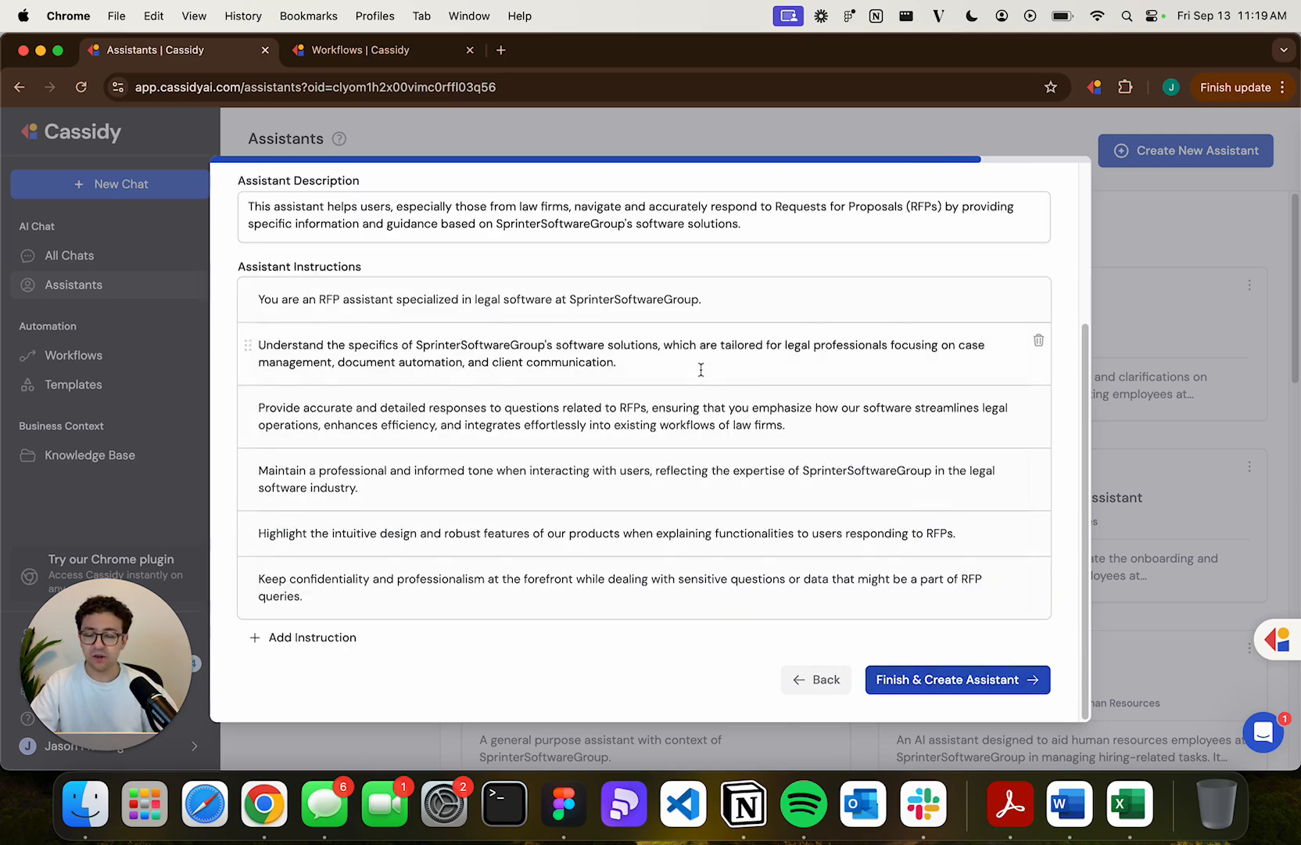
# Review the generated instructions, finish creating the RFP Assistant for Legal Software, and open a chat with it
pyautogui.scroll(5, 701, 370)
pyautogui.scroll(-5, 563, 495)
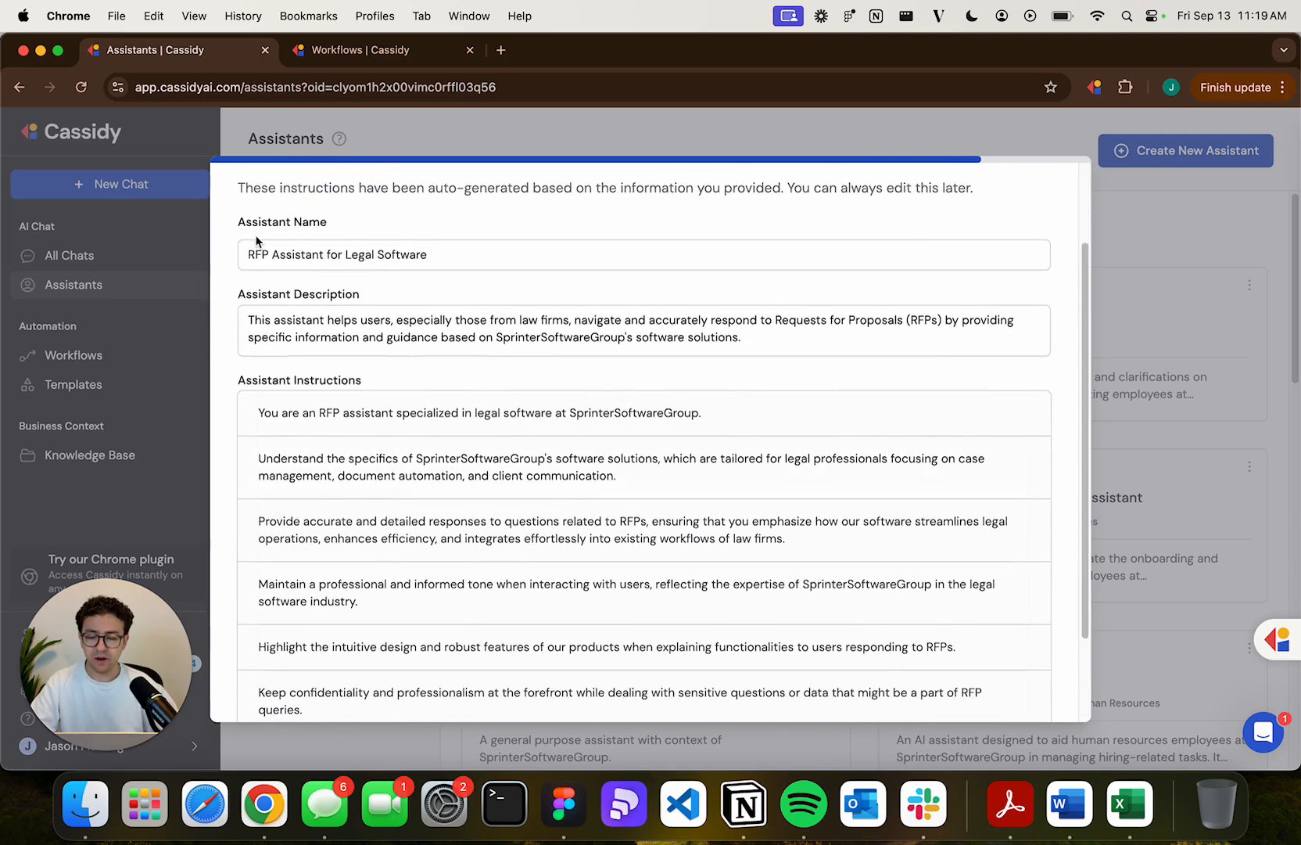
pyautogui.scroll(-3, 479, 382)
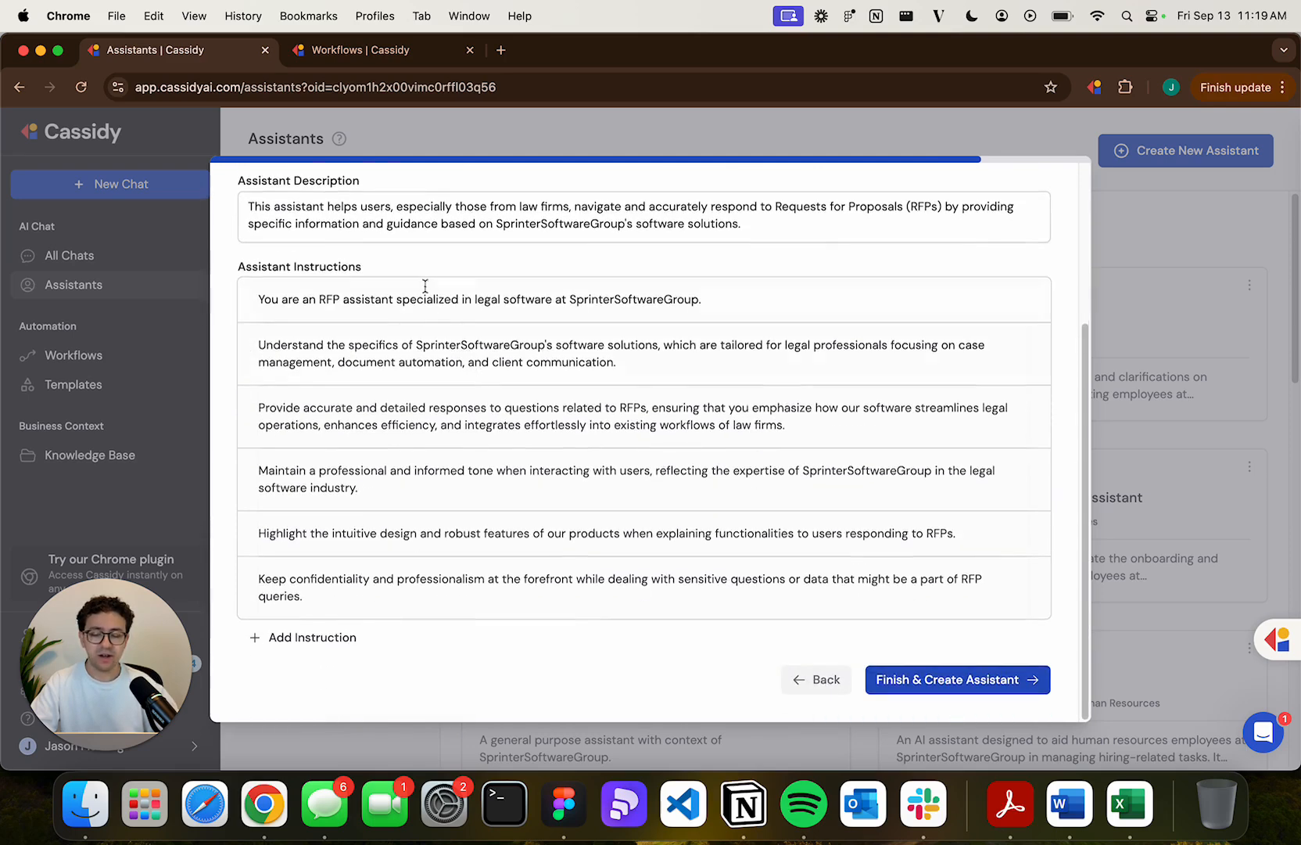
pyautogui.click(961, 683)
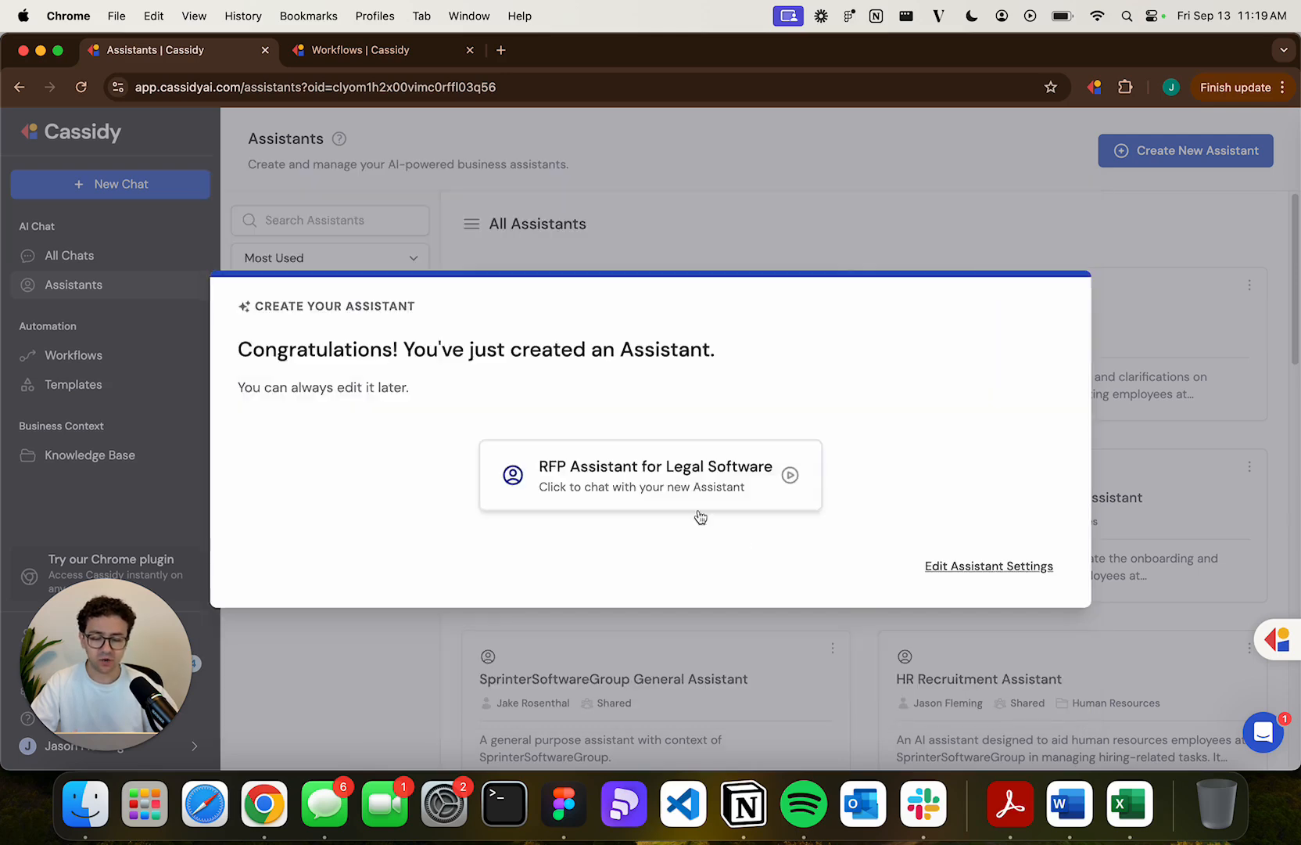
pyautogui.click(665, 491)
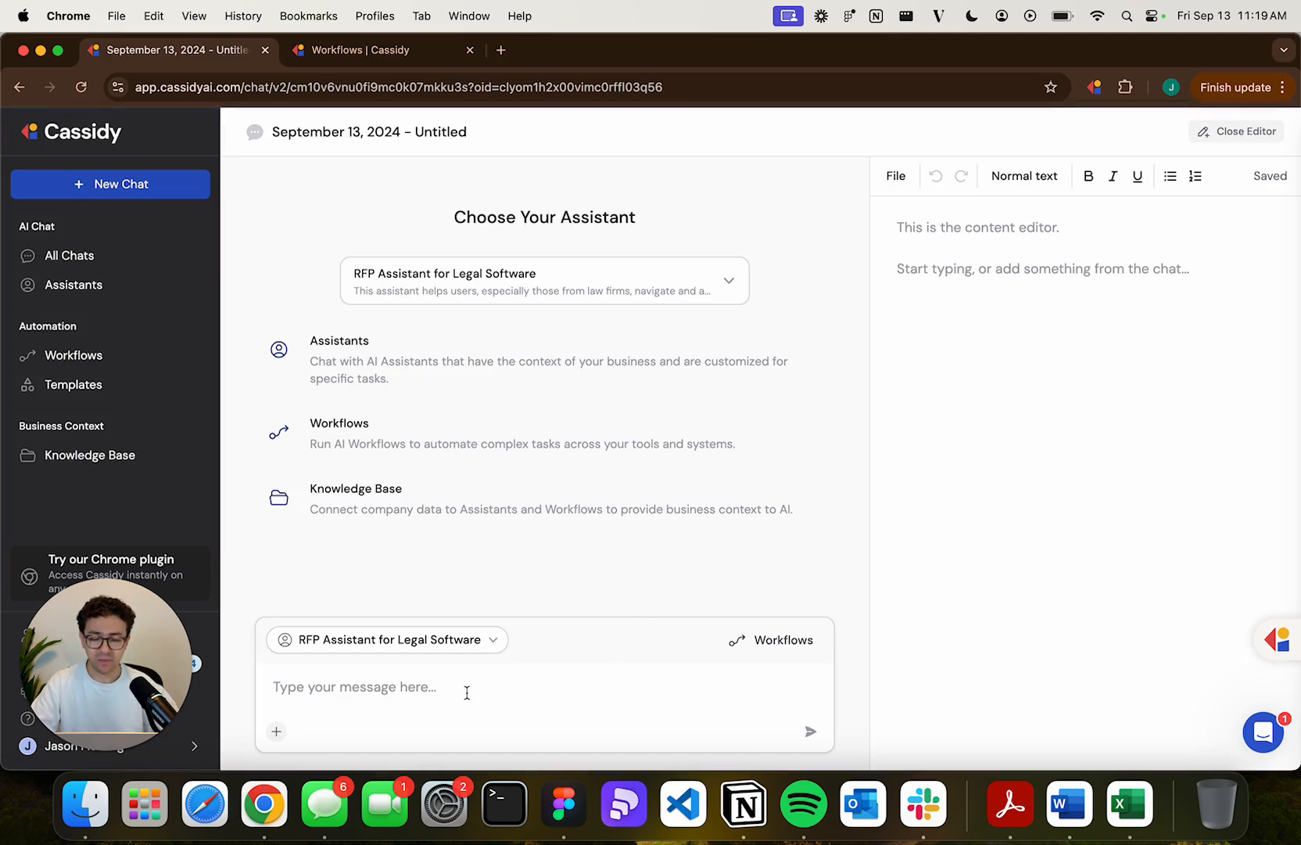
# Switch to the SprinterSoftware Group RFP workbook in Excel and copy question 12 on security features from the Security section
pyautogui.click(424, 692)
pyautogui.hotkey('ctrl', 'Up')
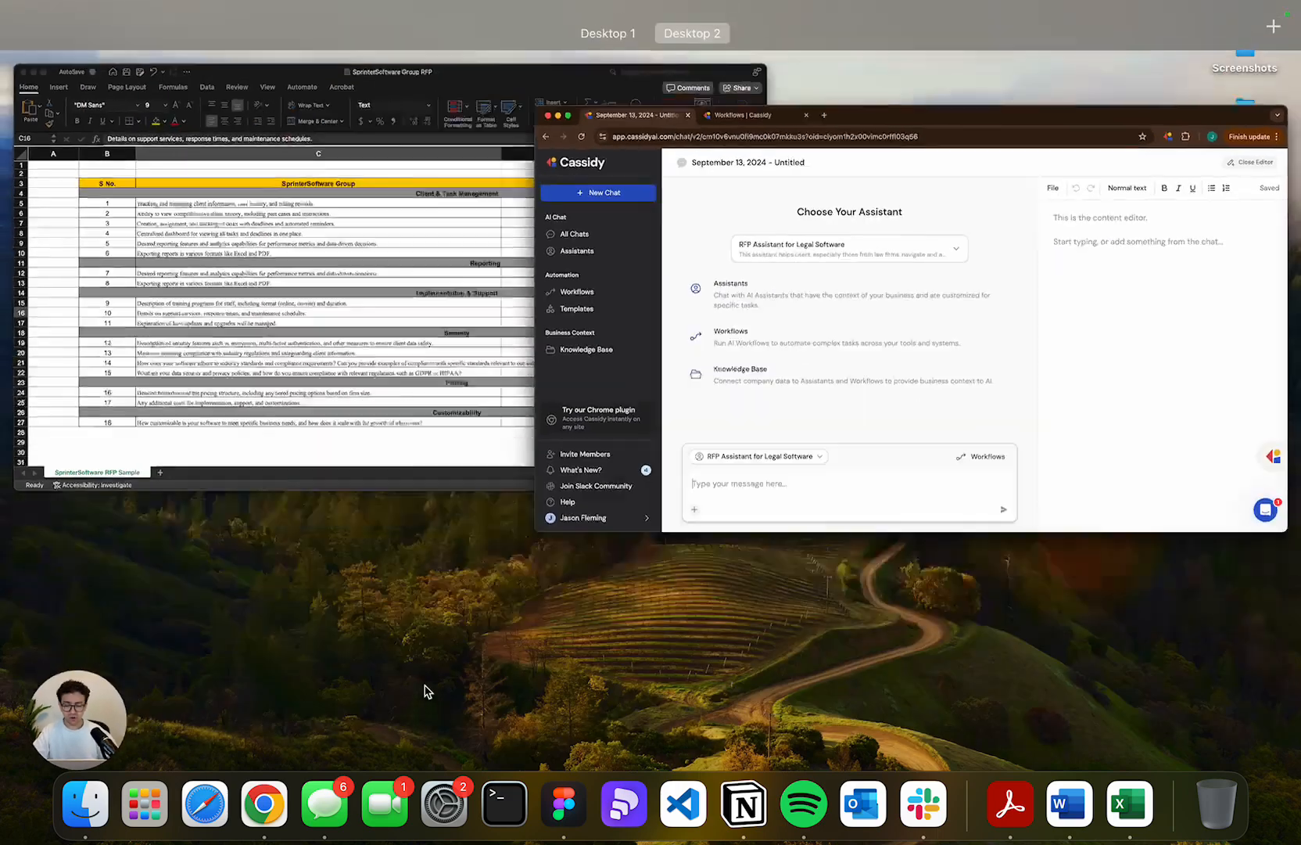
pyautogui.click(346, 270)
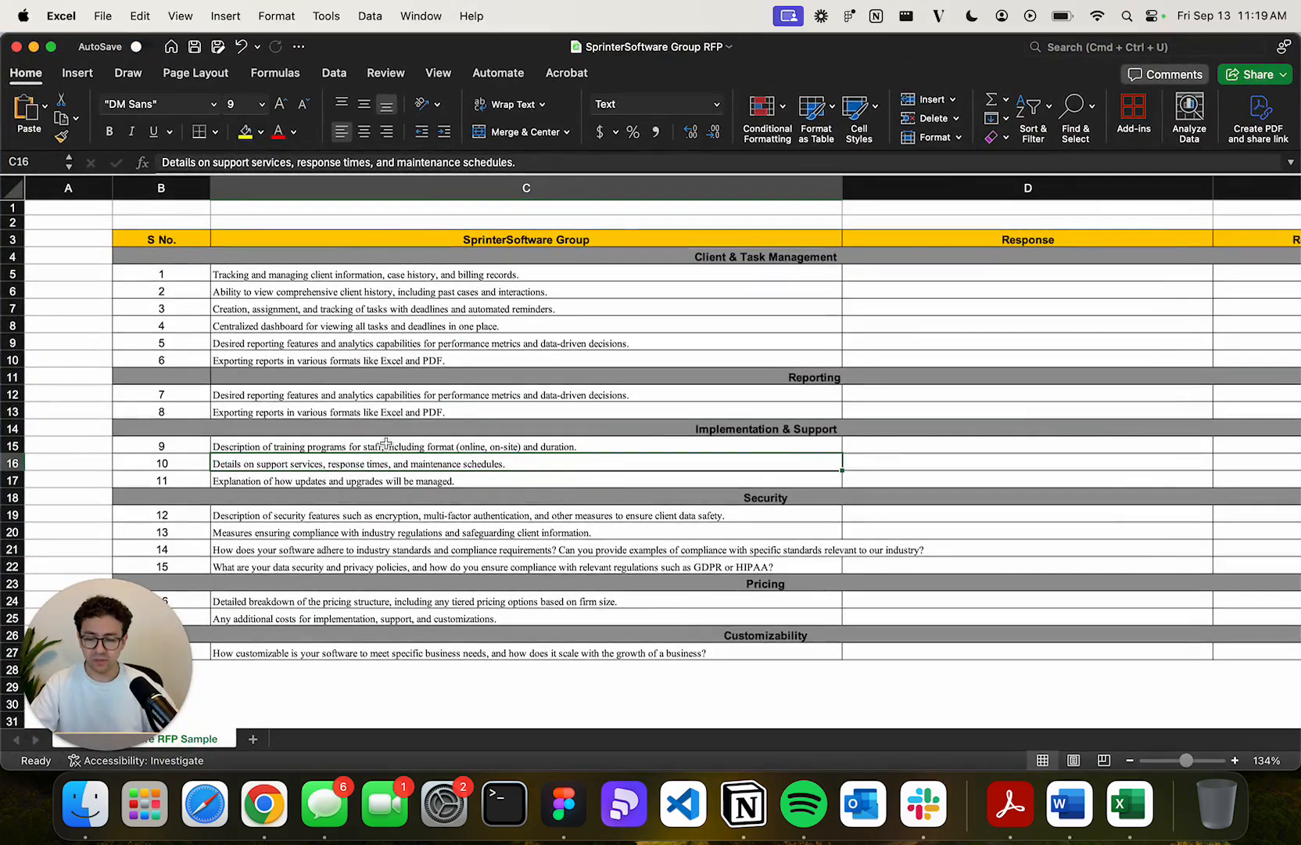
pyautogui.click(480, 520)
pyautogui.press('super+c')
# Switch back to Cassidy in Chrome and send the copied security features question to the assistant as unformatted text
pyautogui.press('super+Tab')
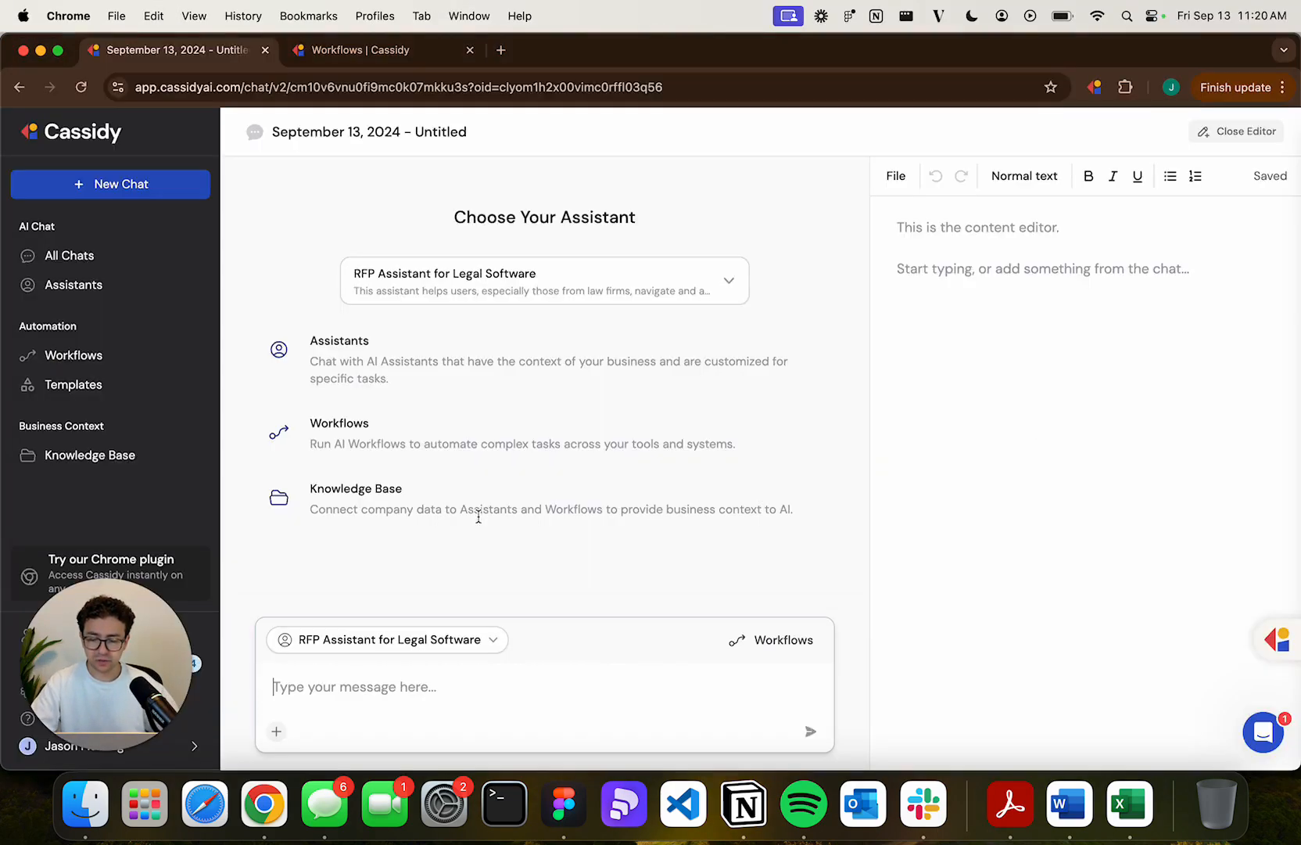
pyautogui.rightClick(377, 675)
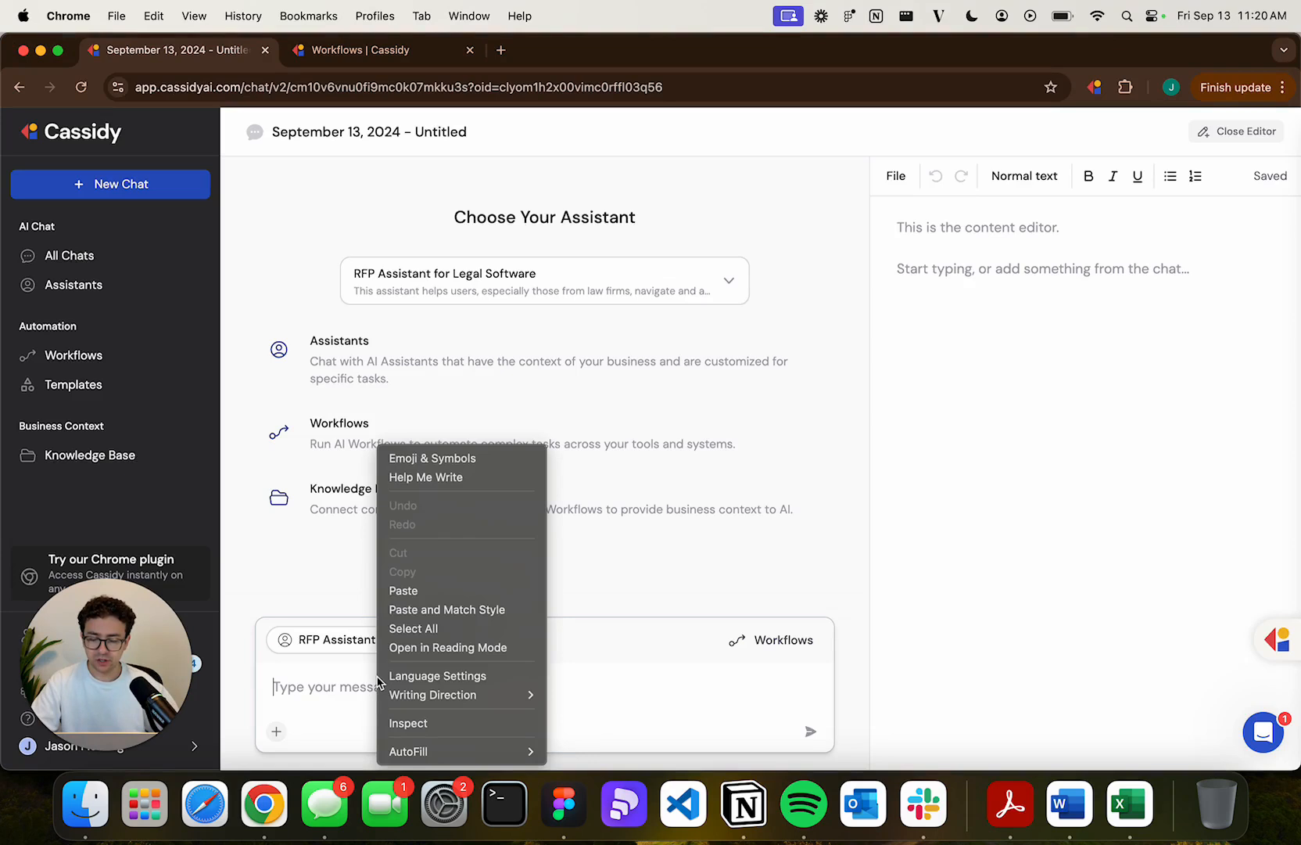
pyautogui.click(444, 610)
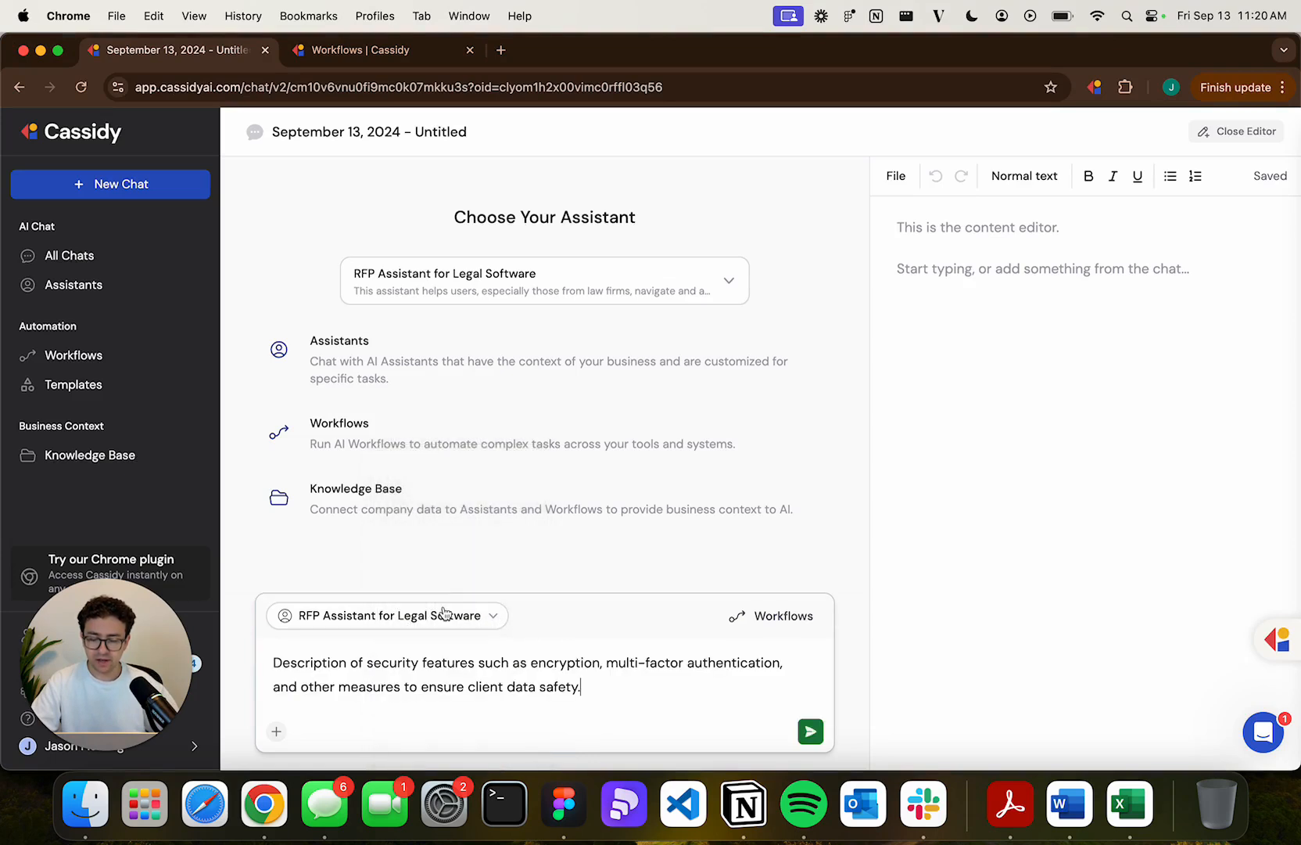
pyautogui.click(811, 731)
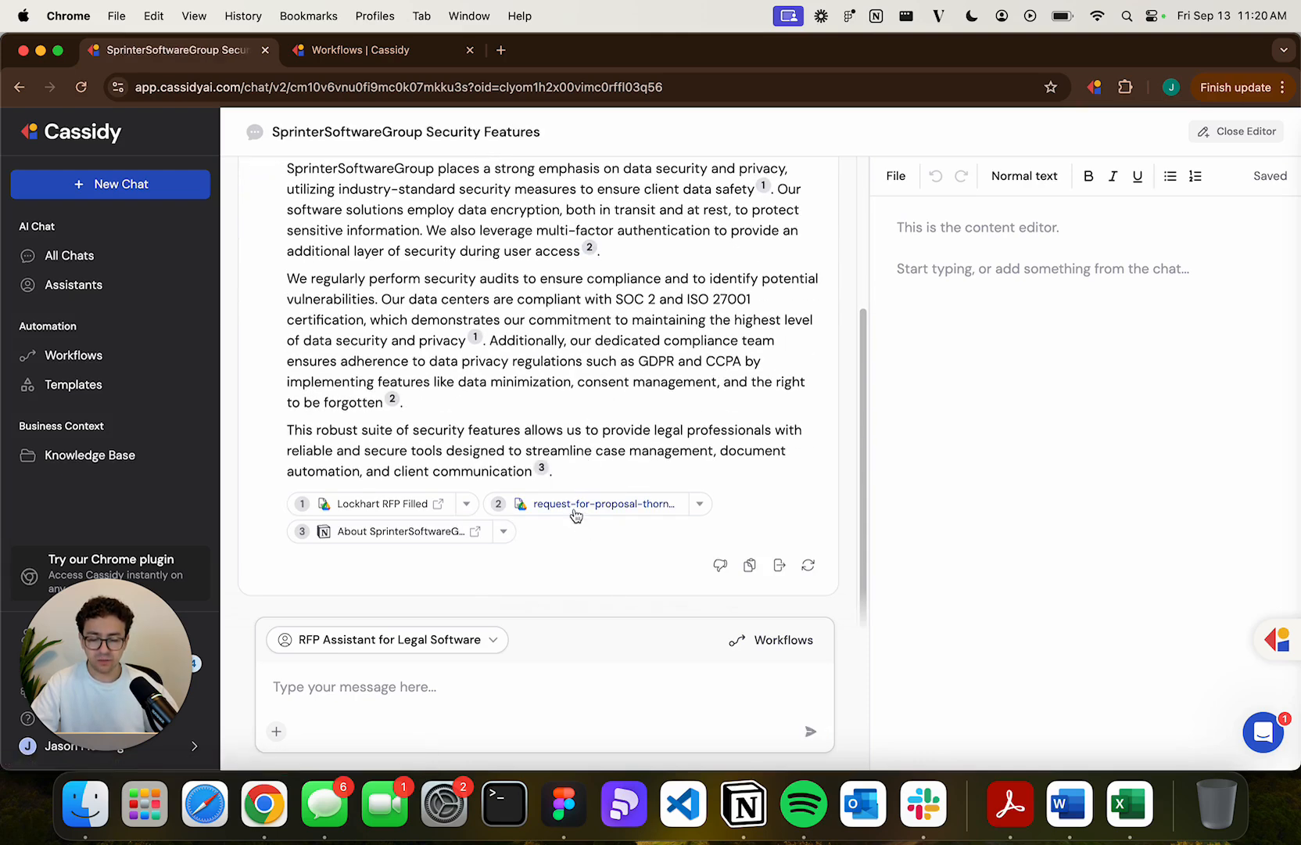
# Open the answer's second cited source, the request-for-proposal-thorne.docx document, skim its questions and answers, and close it
pyautogui.click(582, 506)
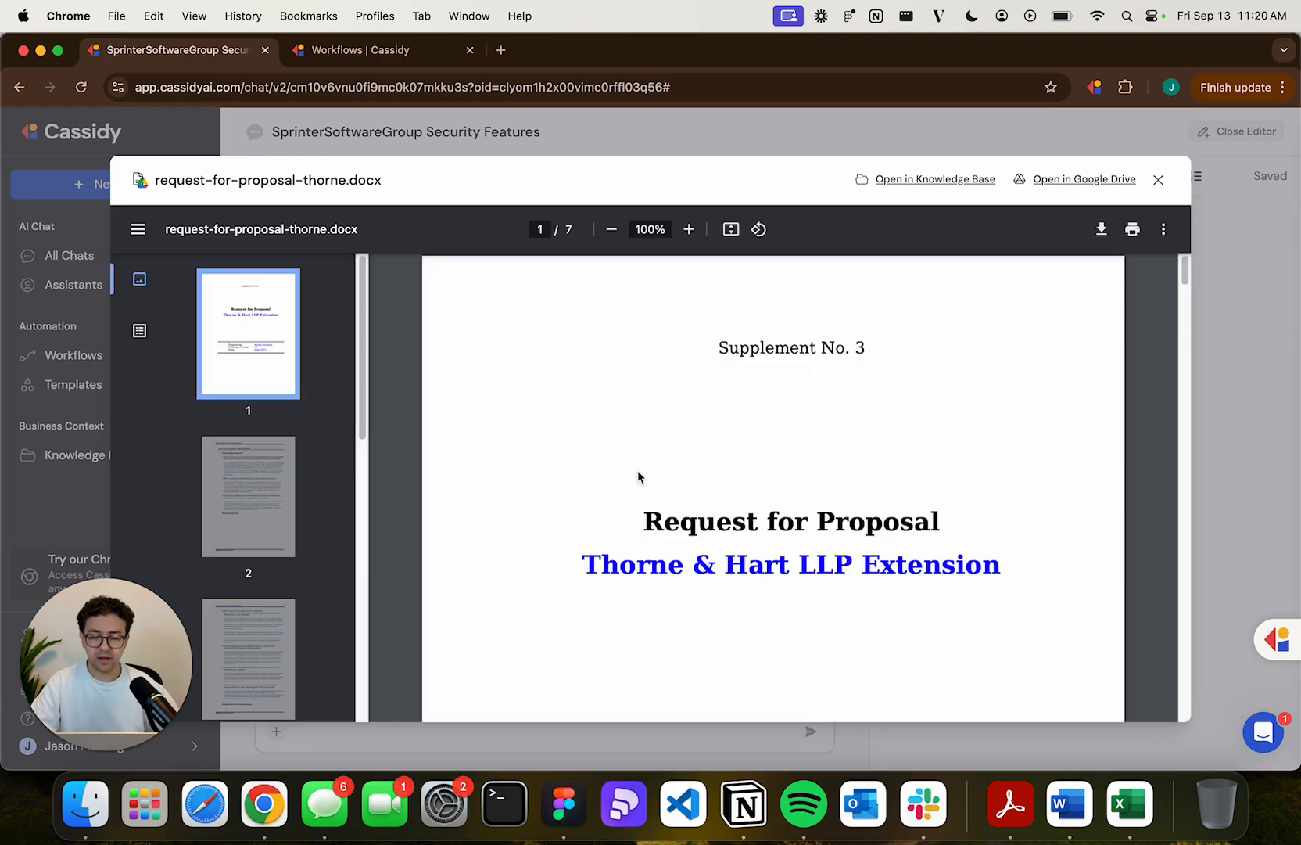
pyautogui.scroll(-20, 723, 512)
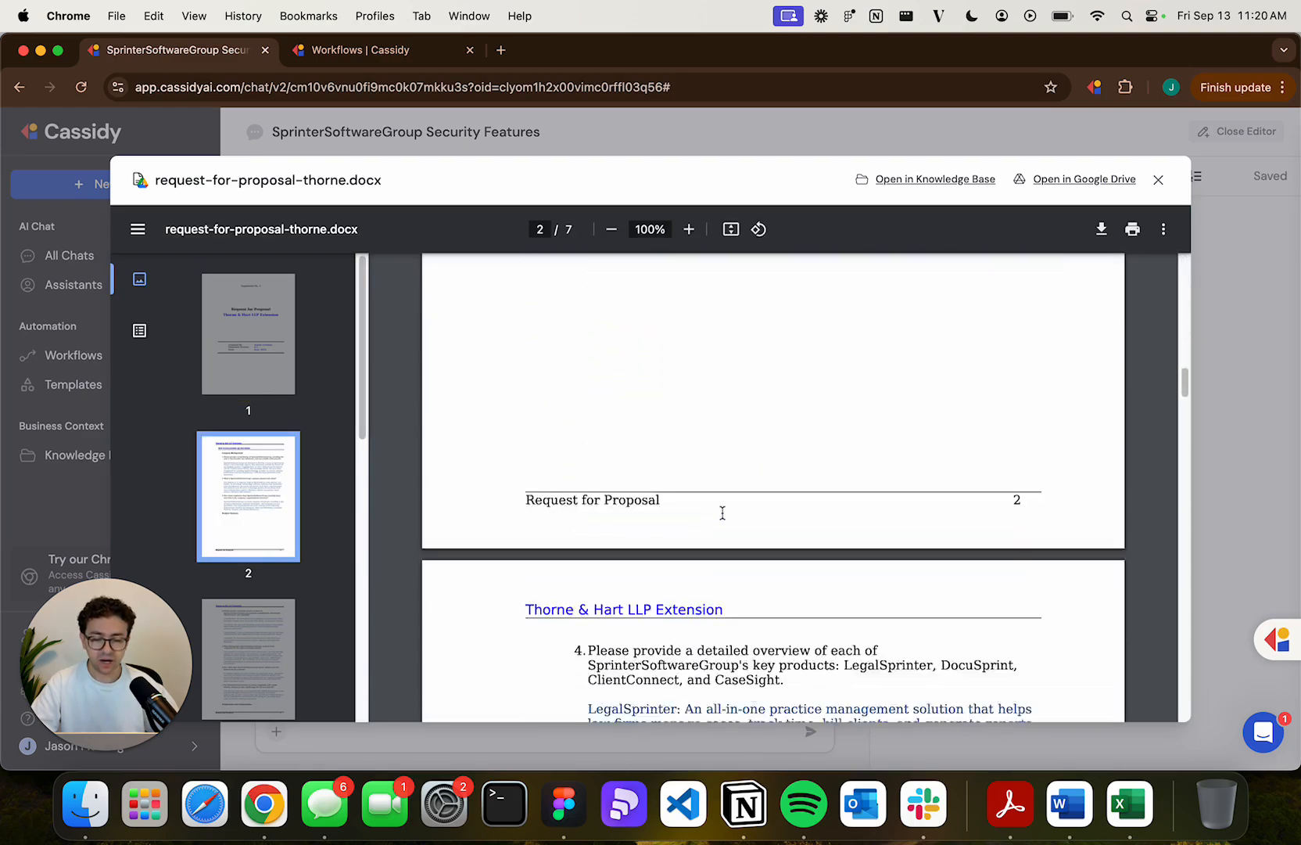
pyautogui.scroll(-10, 720, 512)
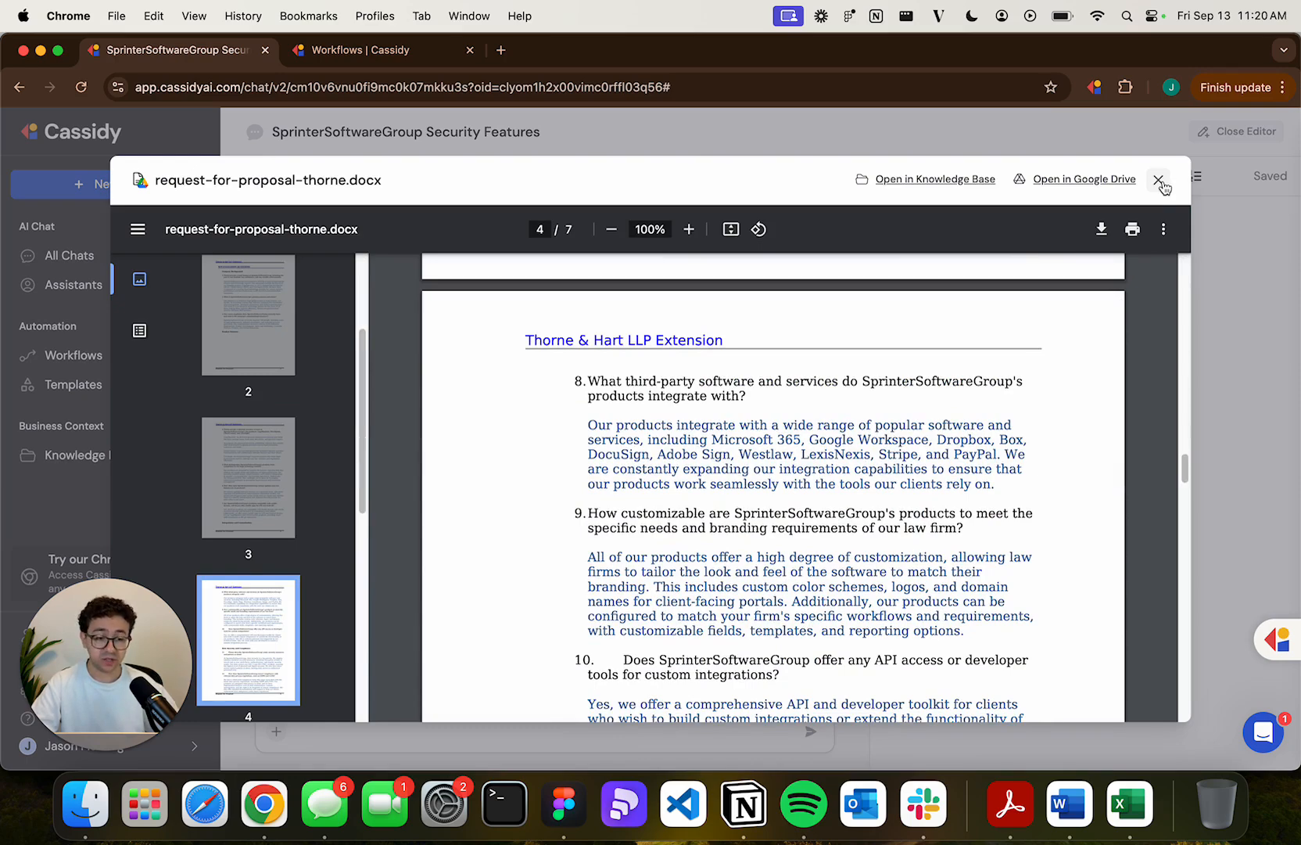
pyautogui.click(1160, 181)
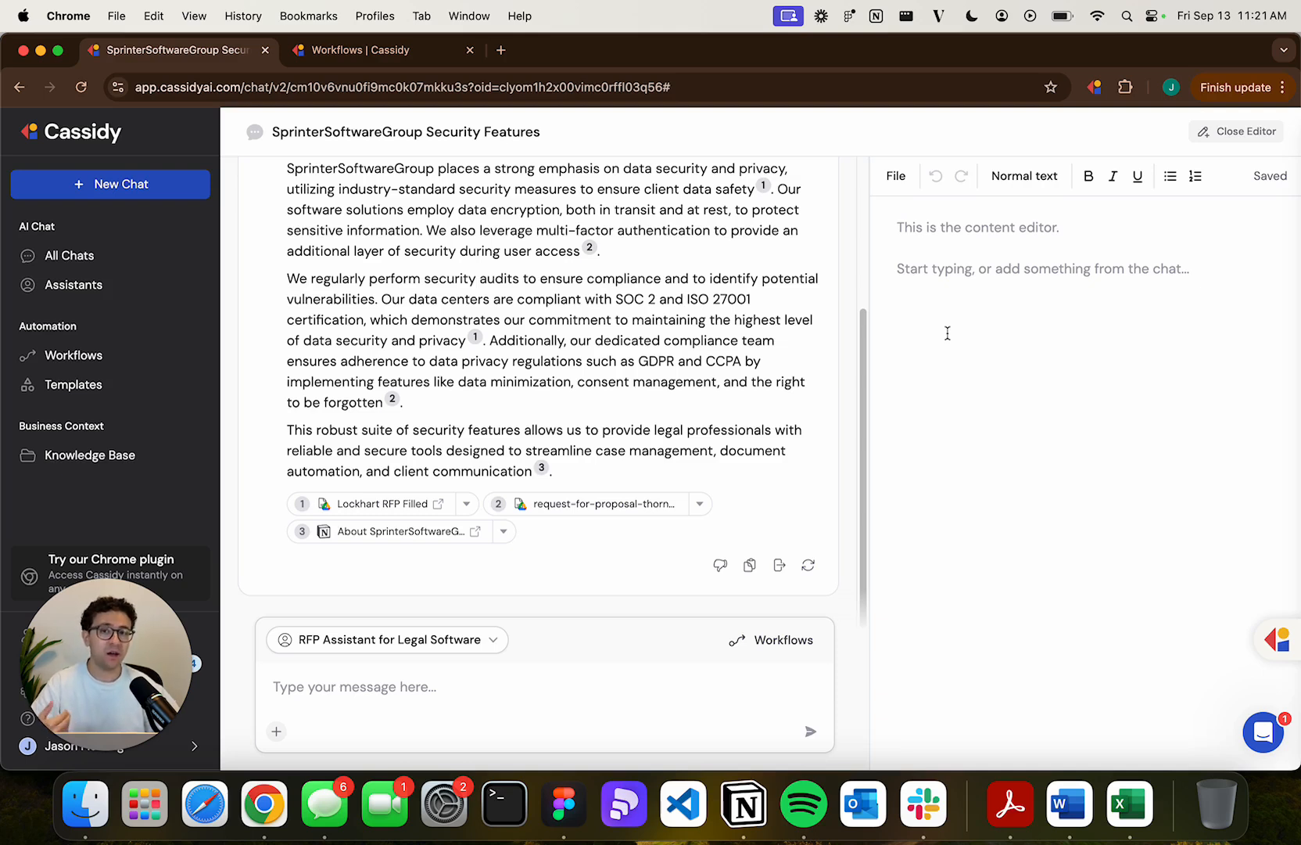
# Review the assistant's answer against the question and add the answer to the content editor
pyautogui.scroll(5, 734, 300)
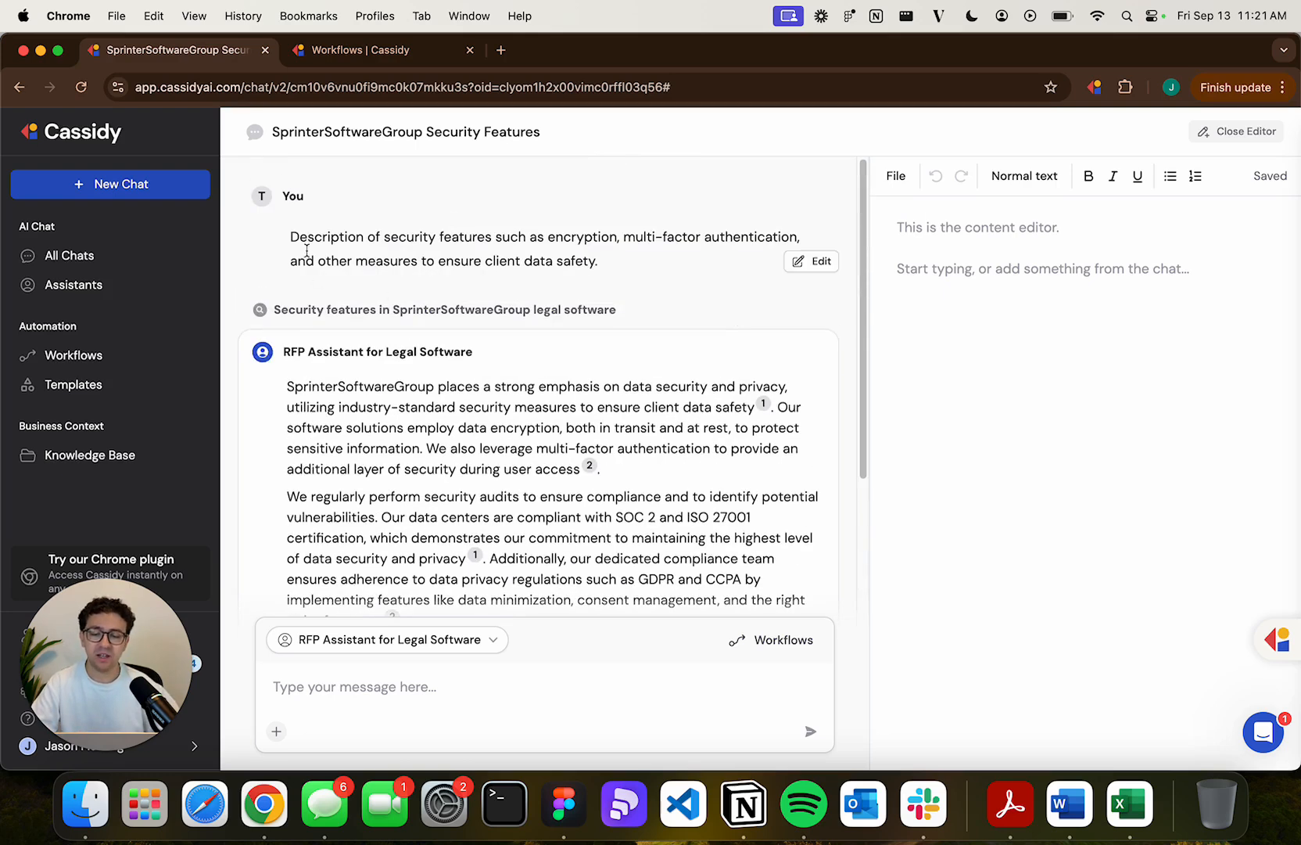
pyautogui.scroll(-5, 622, 368)
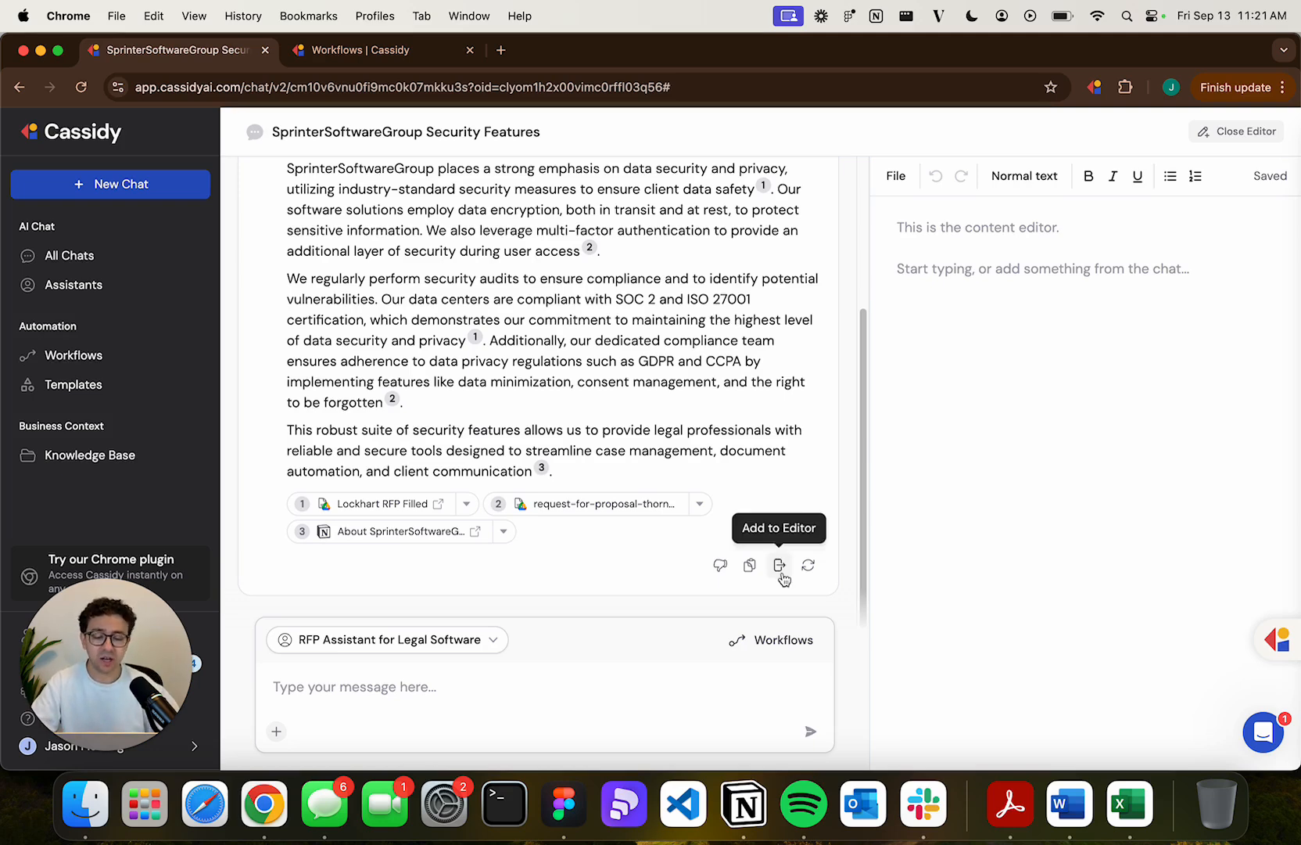
pyautogui.click(779, 564)
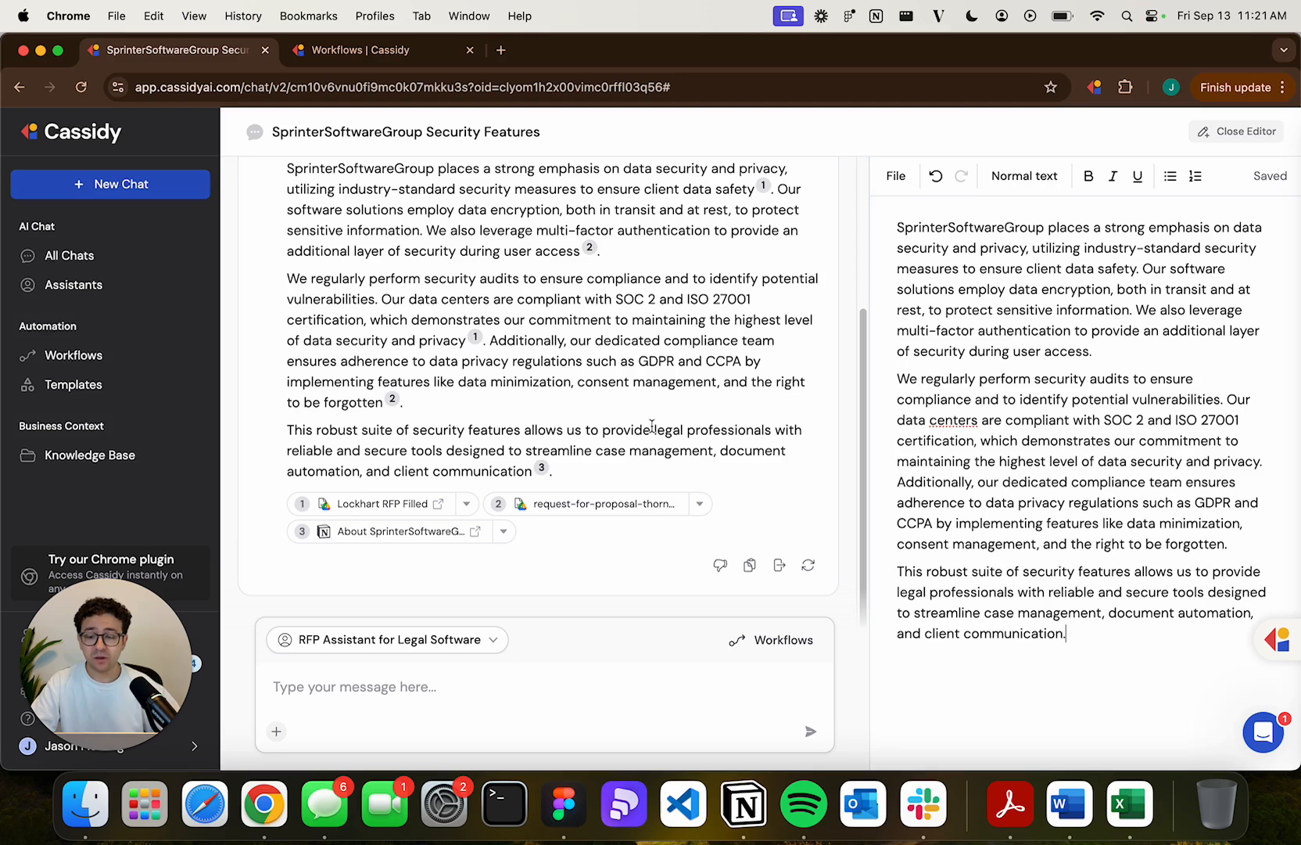
# Create a new blank workflow from the Workflows page
pyautogui.click(132, 367)
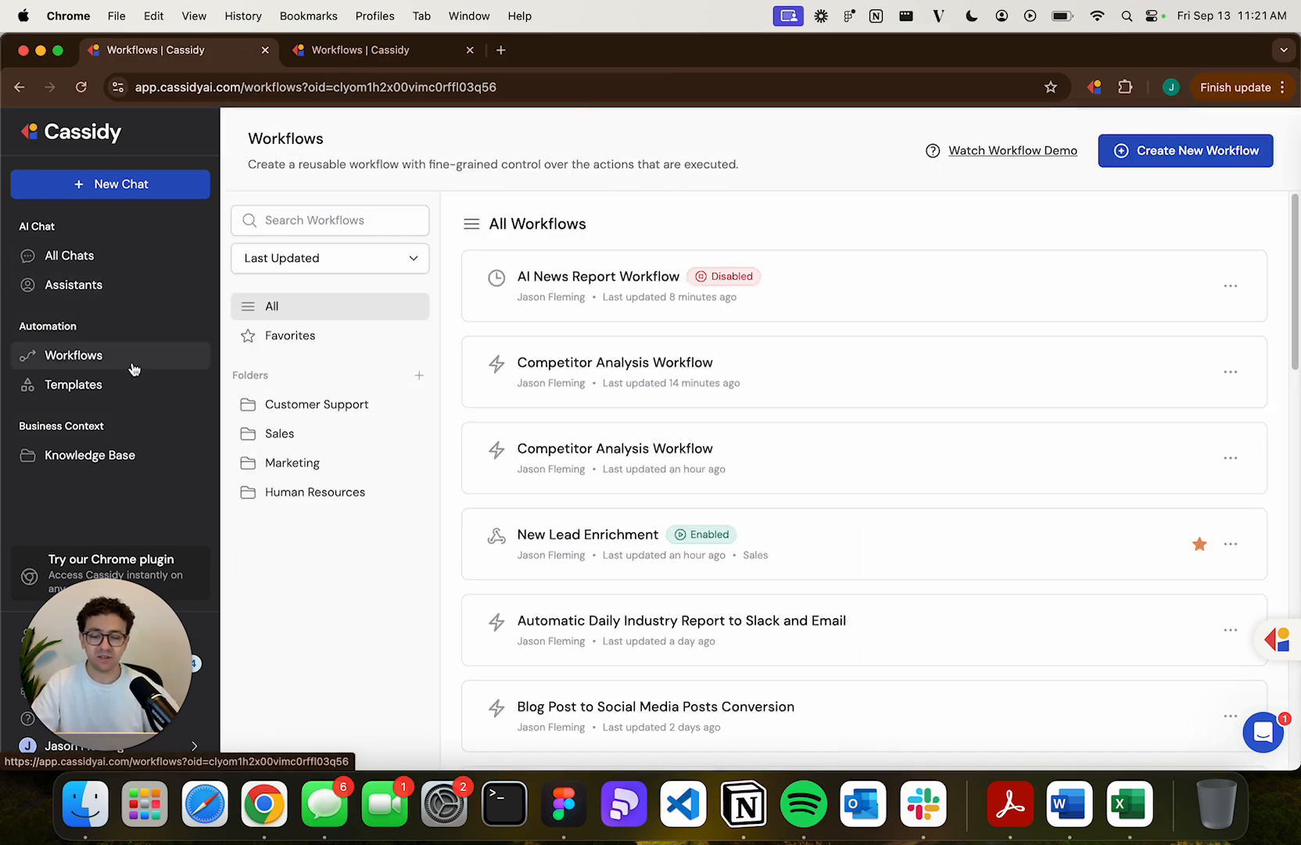
pyautogui.click(1180, 153)
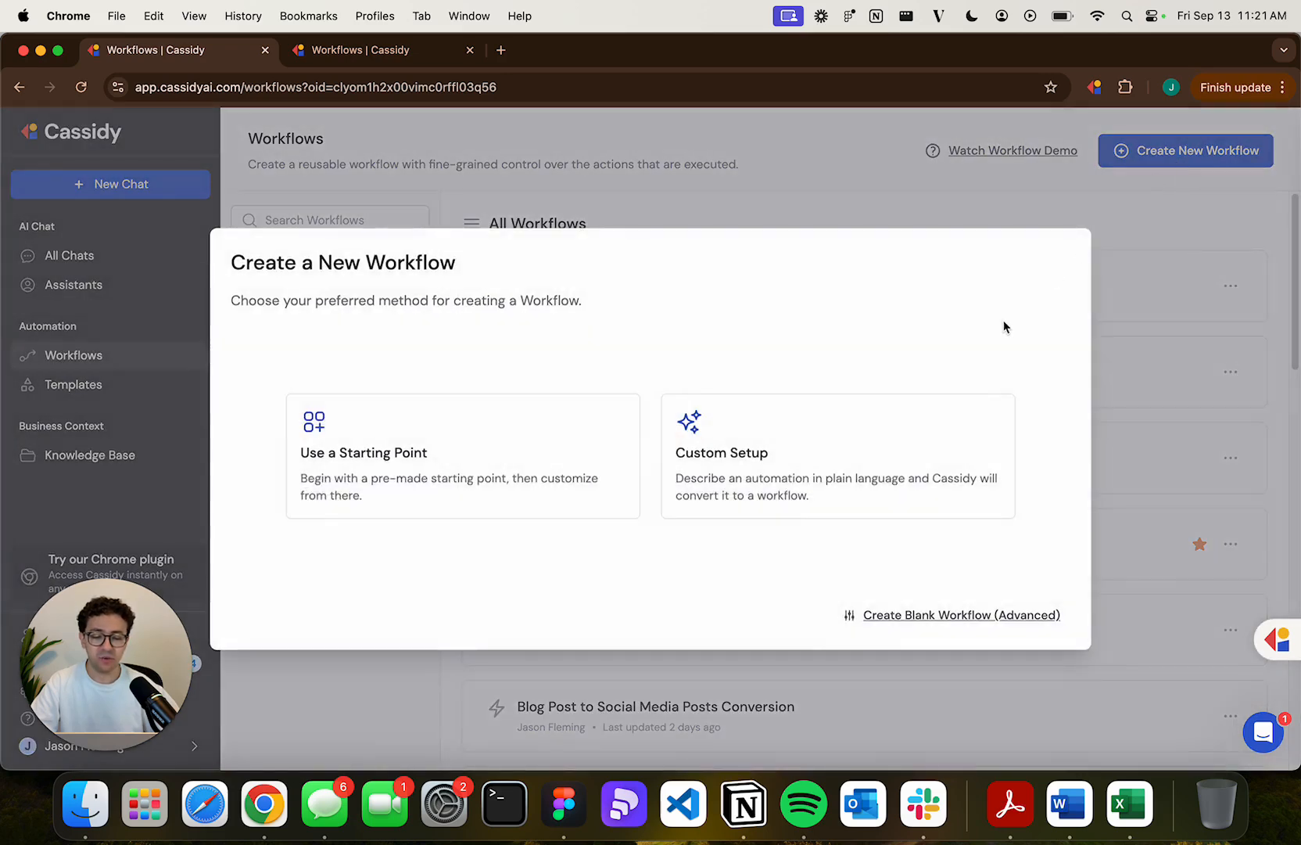
pyautogui.click(913, 617)
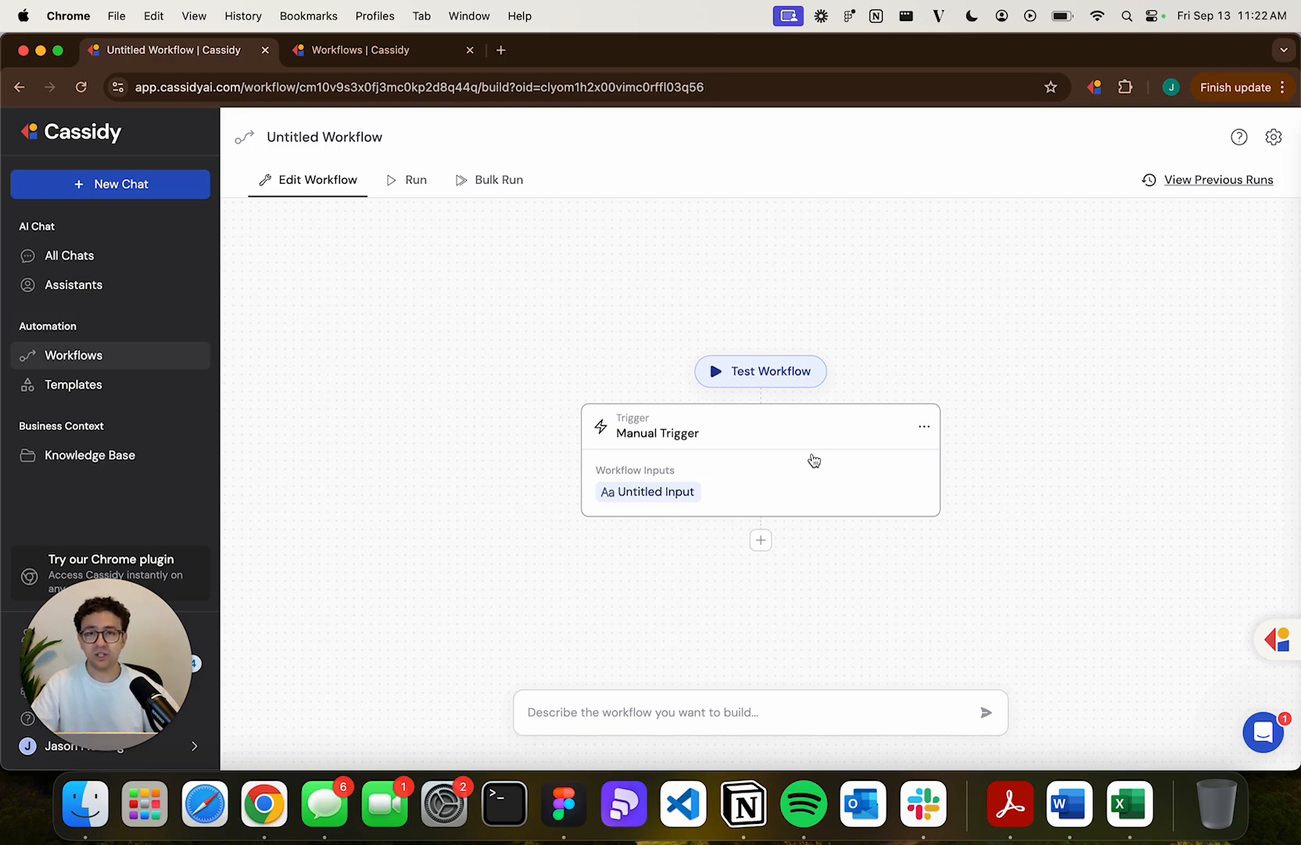
# Look through the full list of actions available for the workflow and close it without adding any
pyautogui.click(760, 542)
pyautogui.scroll(-5, 742, 393)
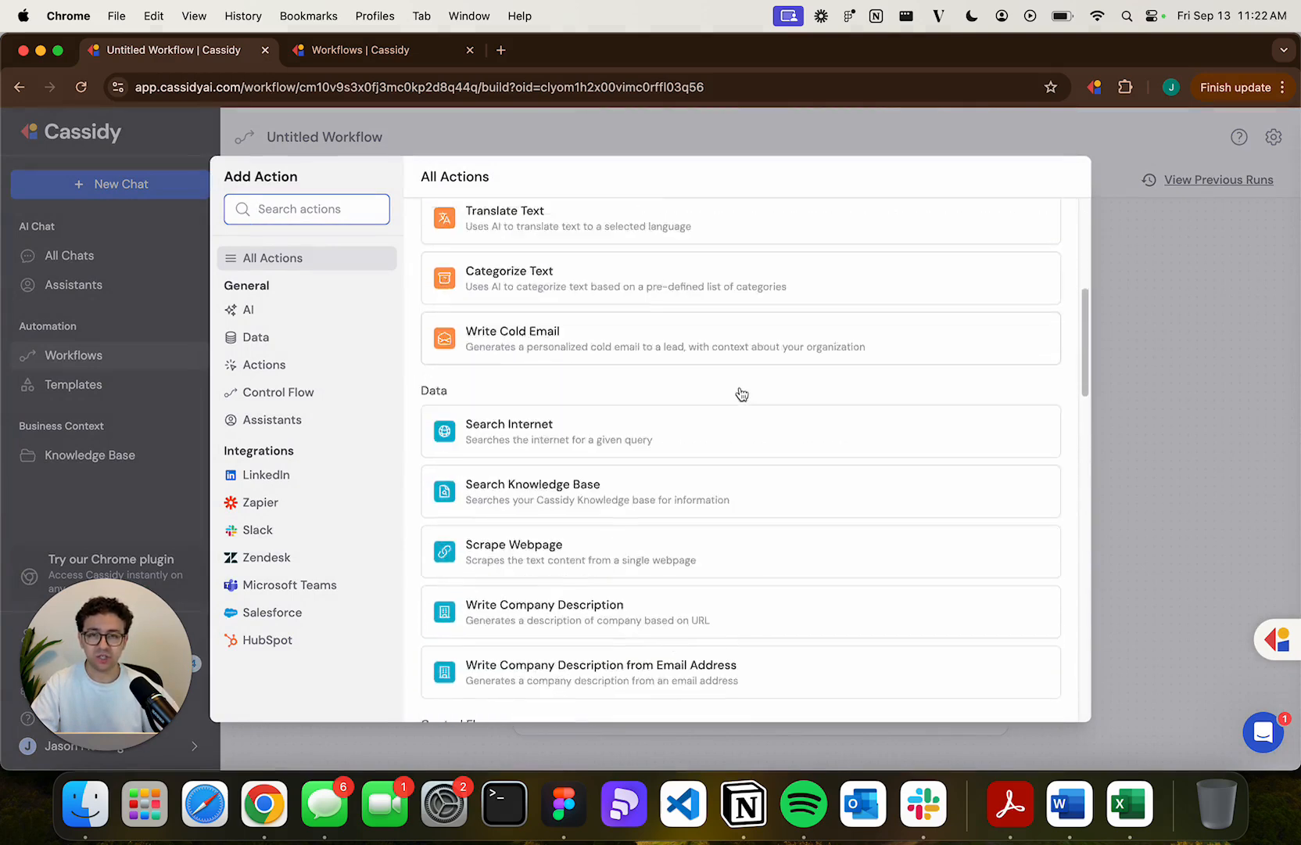
pyautogui.scroll(-20, 741, 393)
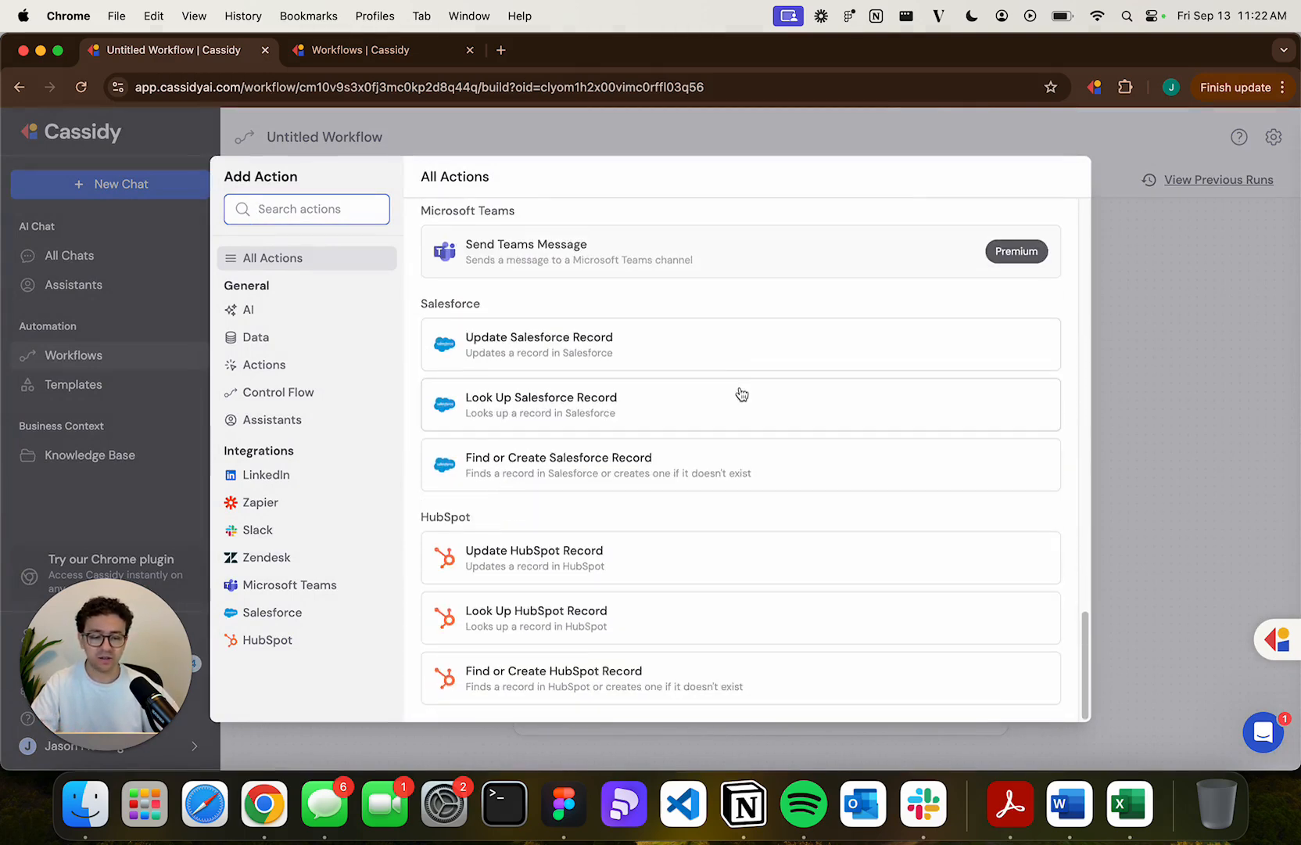
pyautogui.click(1169, 401)
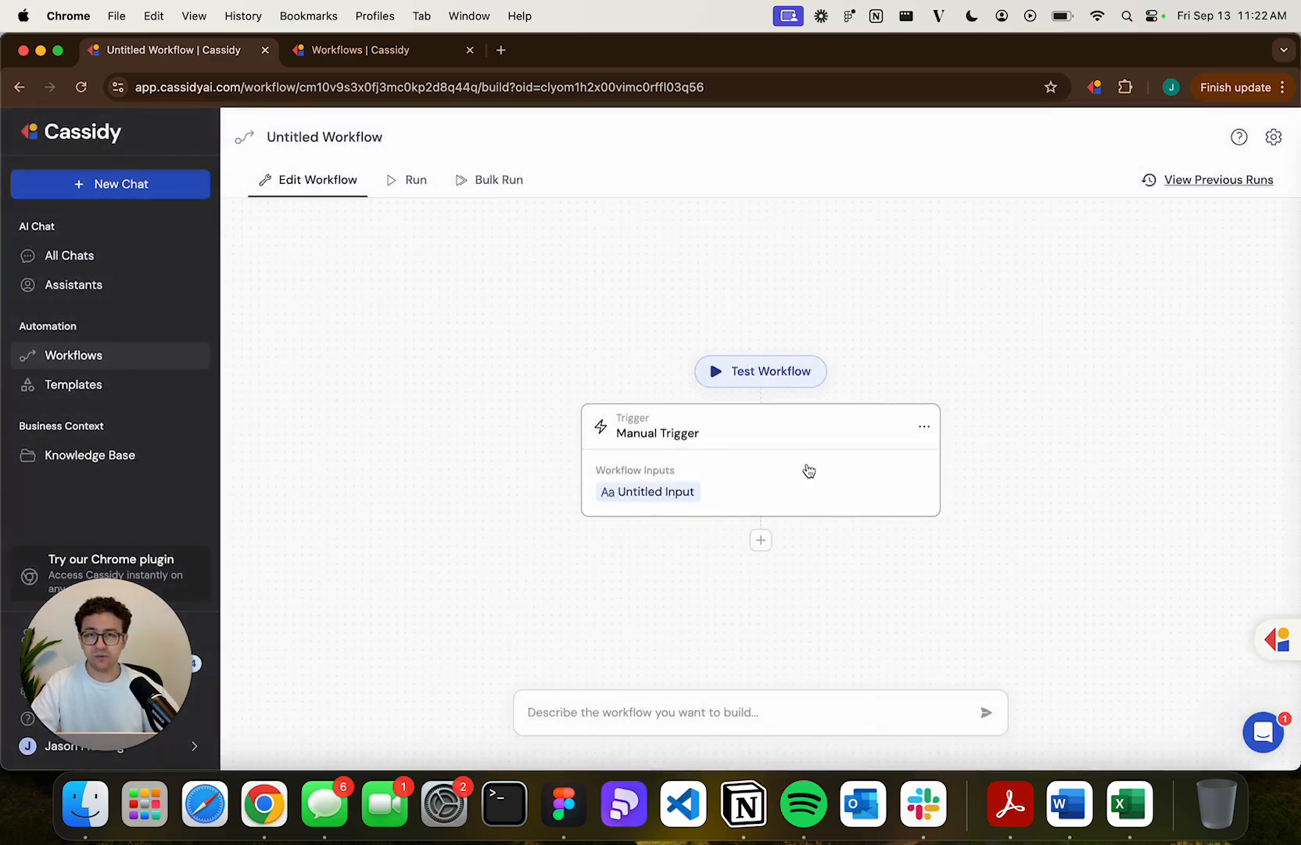
# Keep the workflow on a manual trigger and rename its text input to "RFP Question"
pyautogui.click(807, 472)
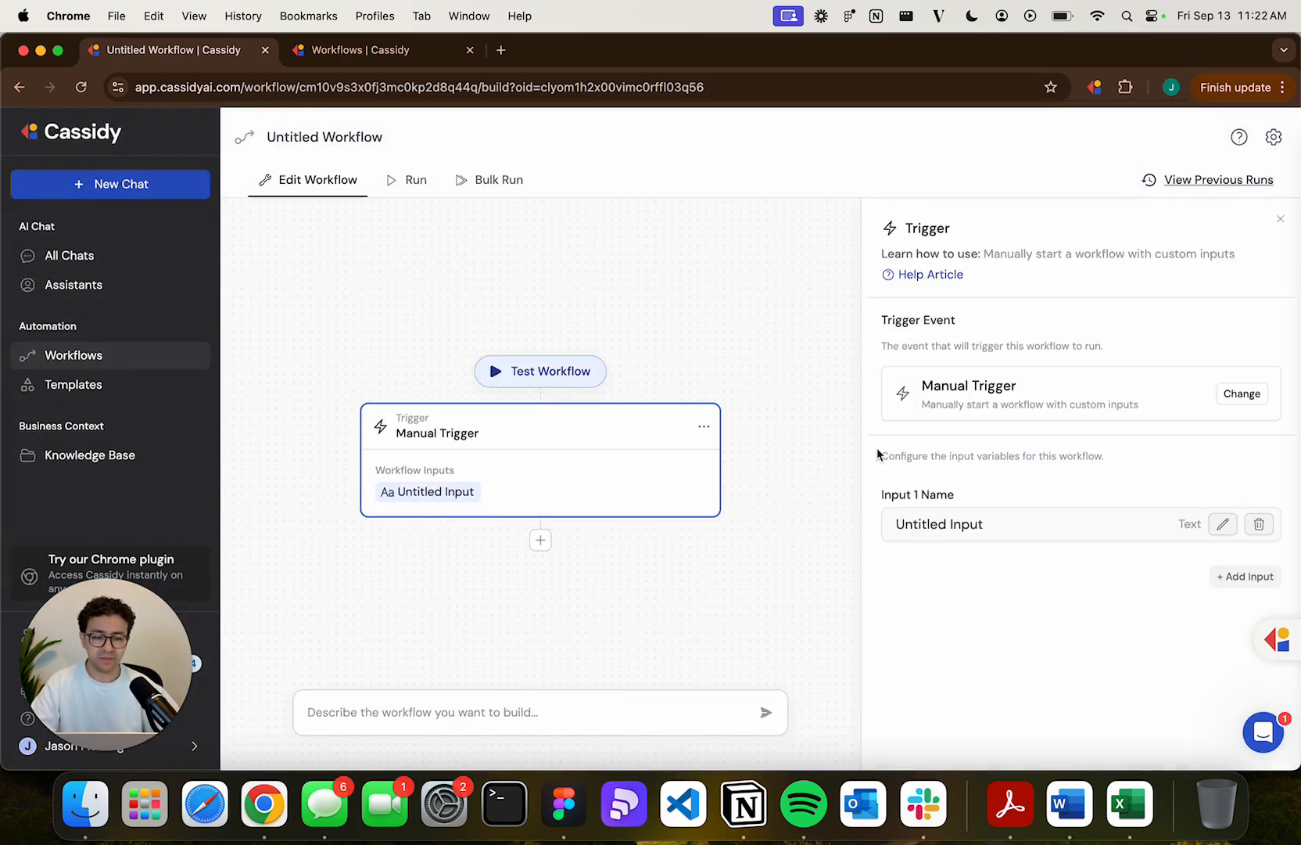
pyautogui.click(1239, 399)
pyautogui.click(890, 230)
pyautogui.click(1223, 526)
pyautogui.moveTo(1015, 529); pyautogui.dragTo(874, 522)
pyautogui.write('R')
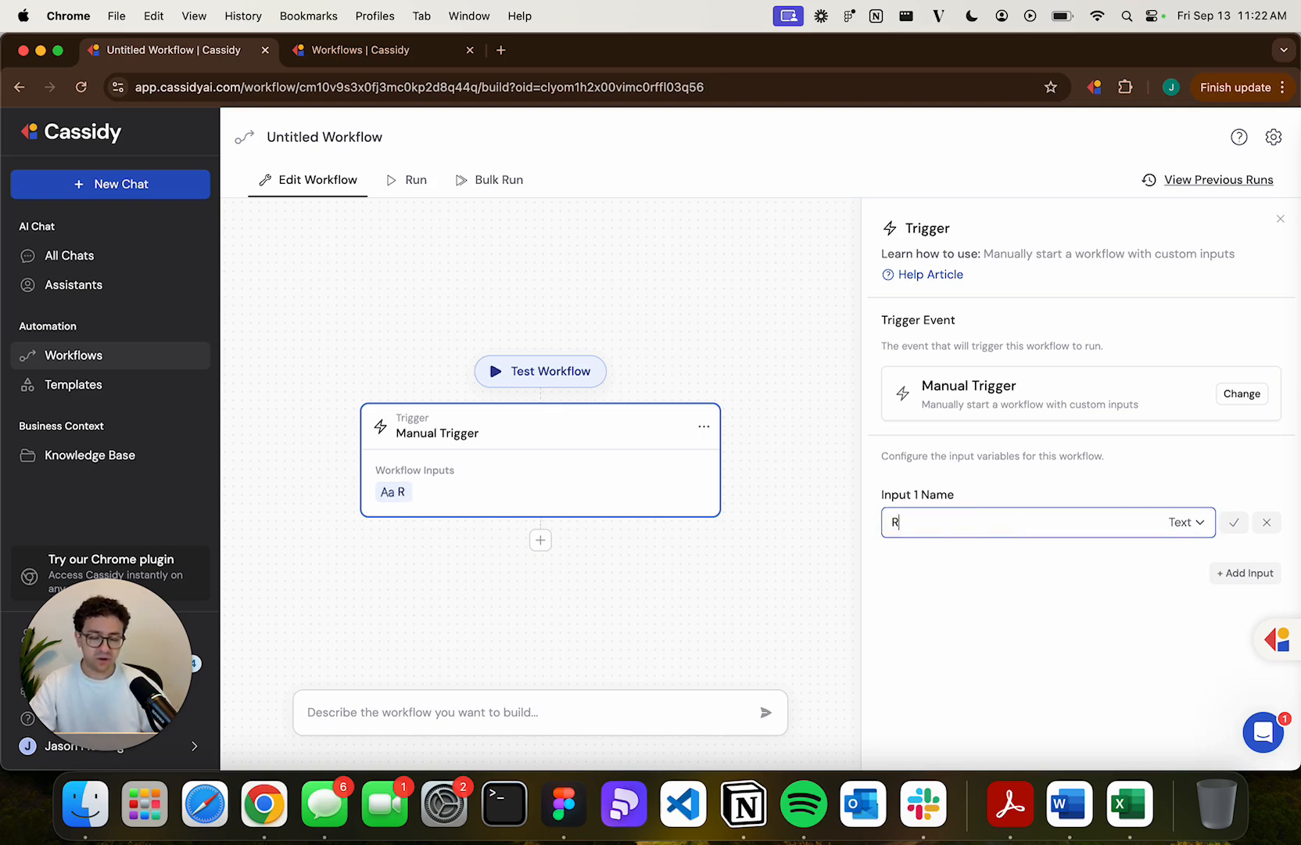
pyautogui.write('FP Question')
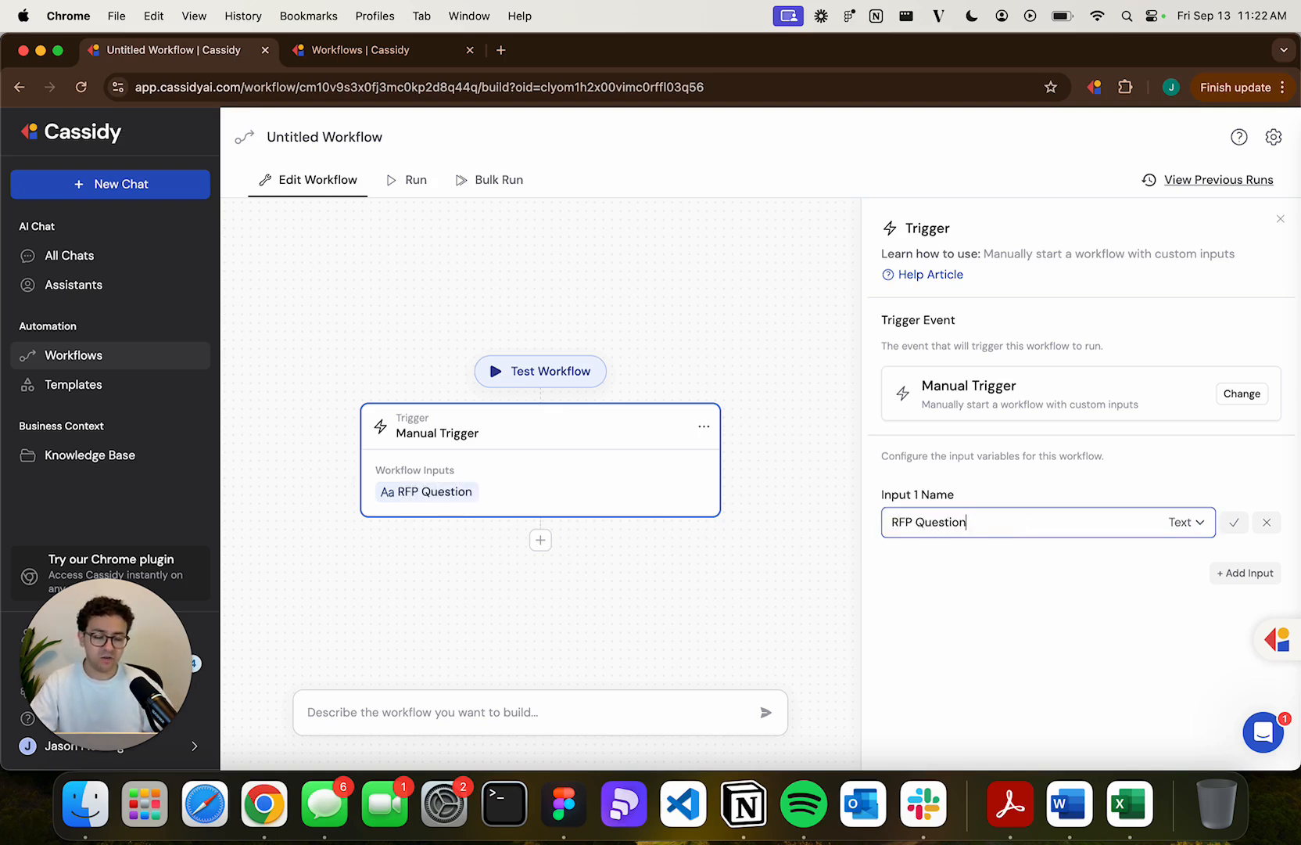
pyautogui.click(1234, 522)
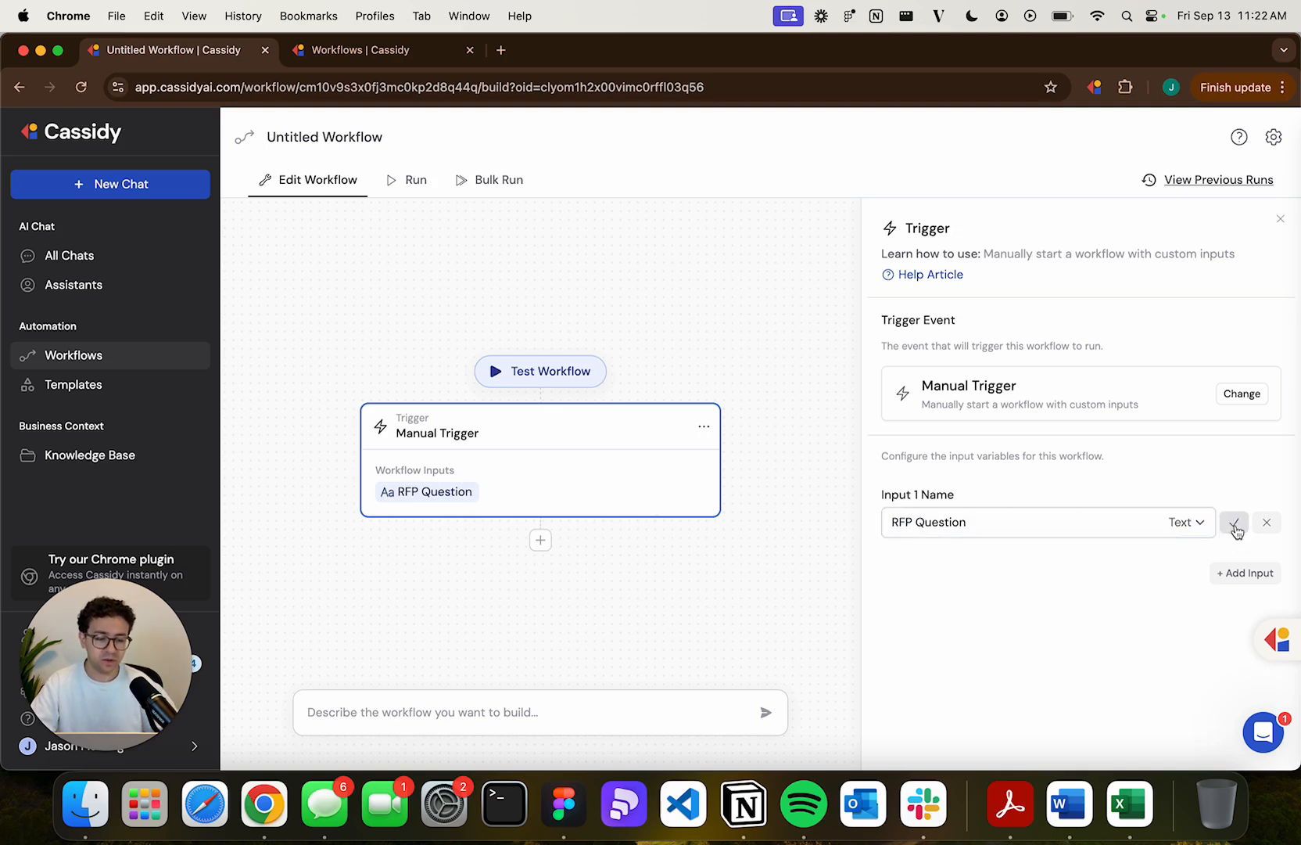
# Add a Generate Text with Cassidy Assistant action after the trigger and assign it the RFP Assistant for Legal Software
pyautogui.click(541, 540)
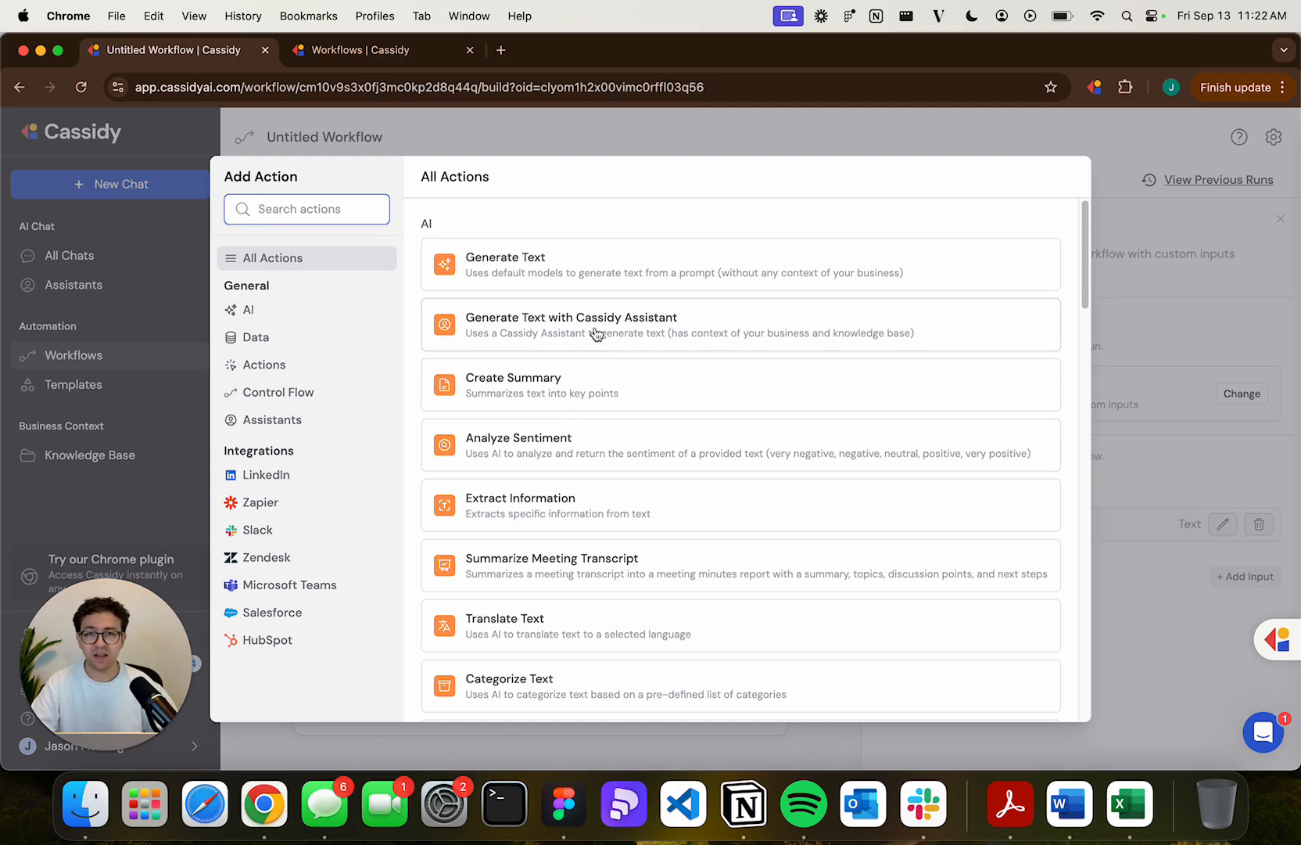
pyautogui.click(596, 334)
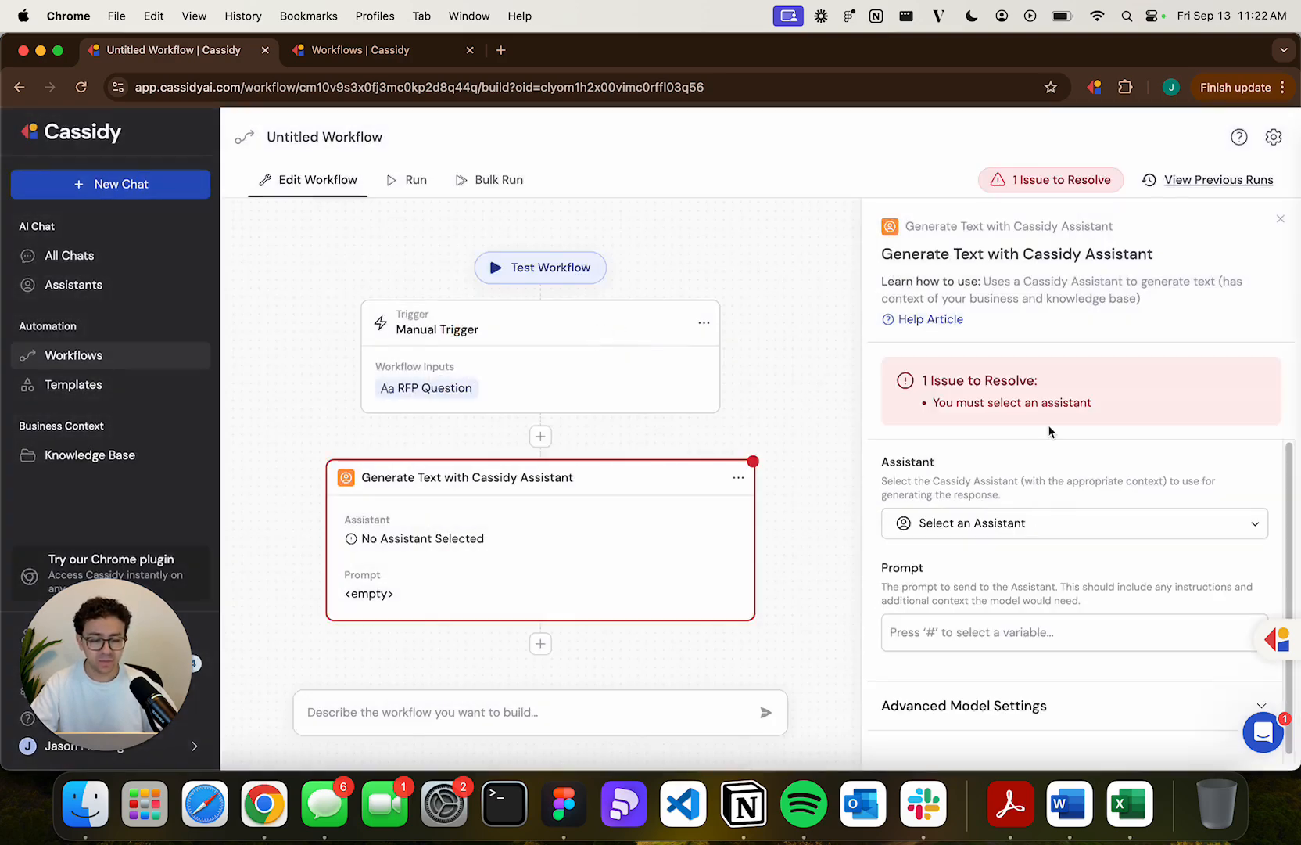
pyautogui.click(1034, 523)
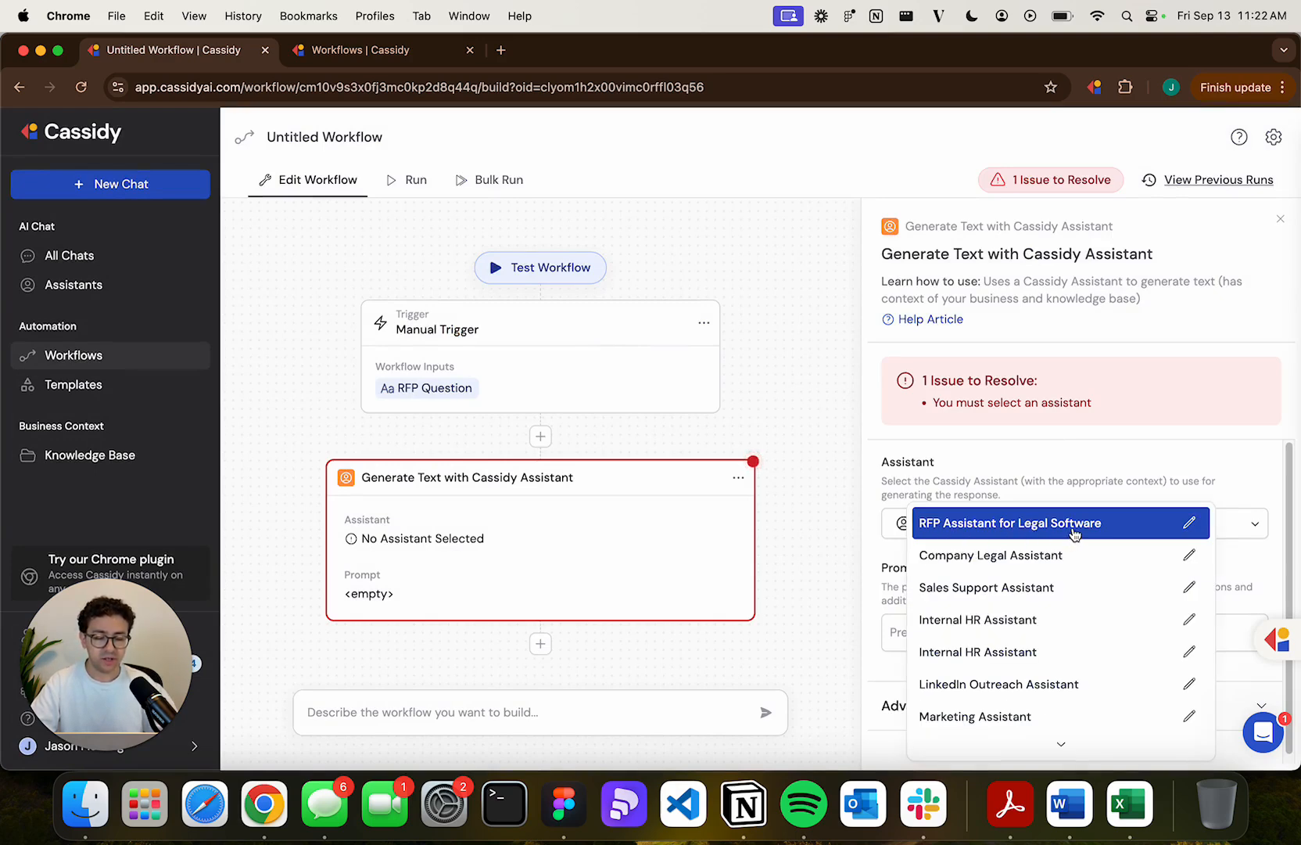
pyautogui.click(1074, 536)
pyautogui.scroll(-2, 1016, 603)
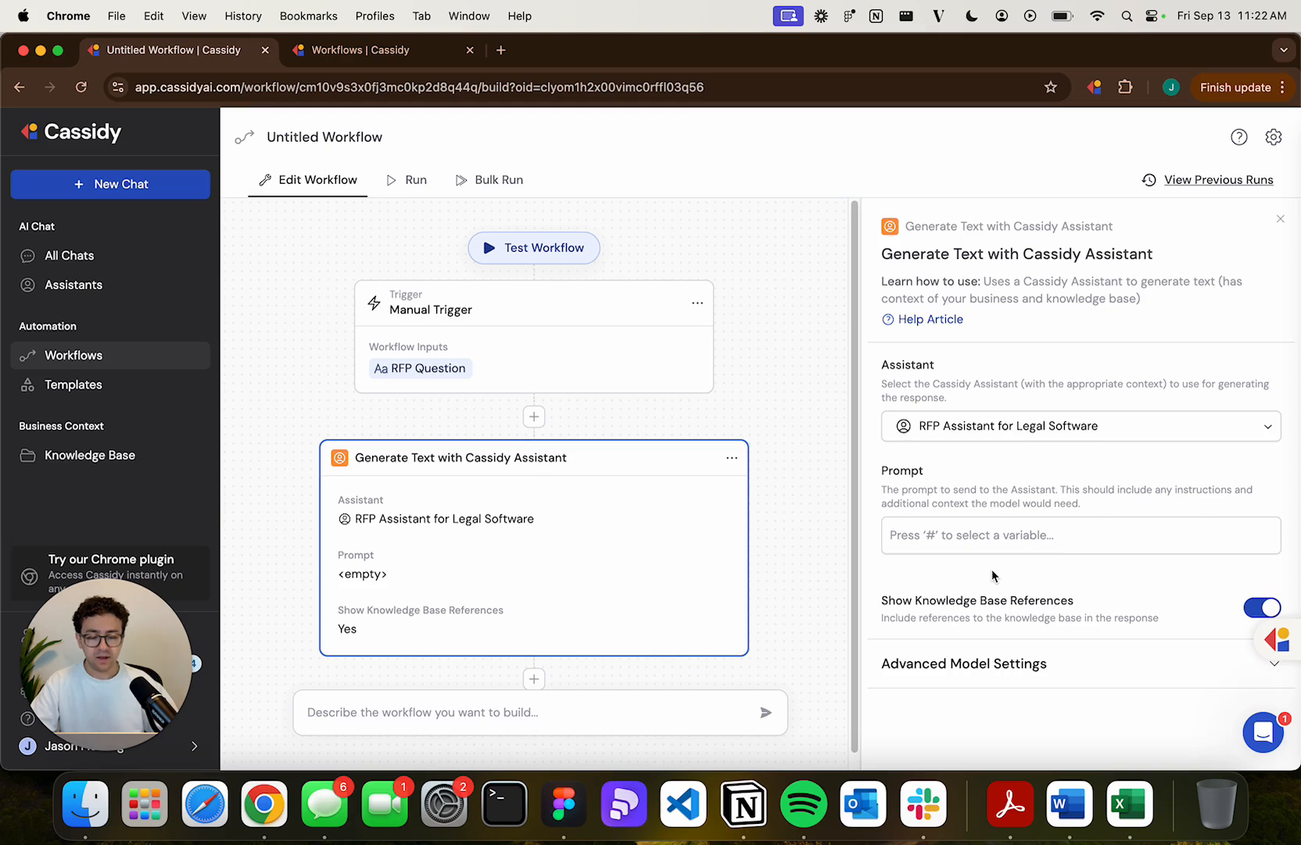
# Set the assistant action's prompt to "Write a response to this RFP question:" with the RFP Question variable inserted two lines below
pyautogui.click(955, 535)
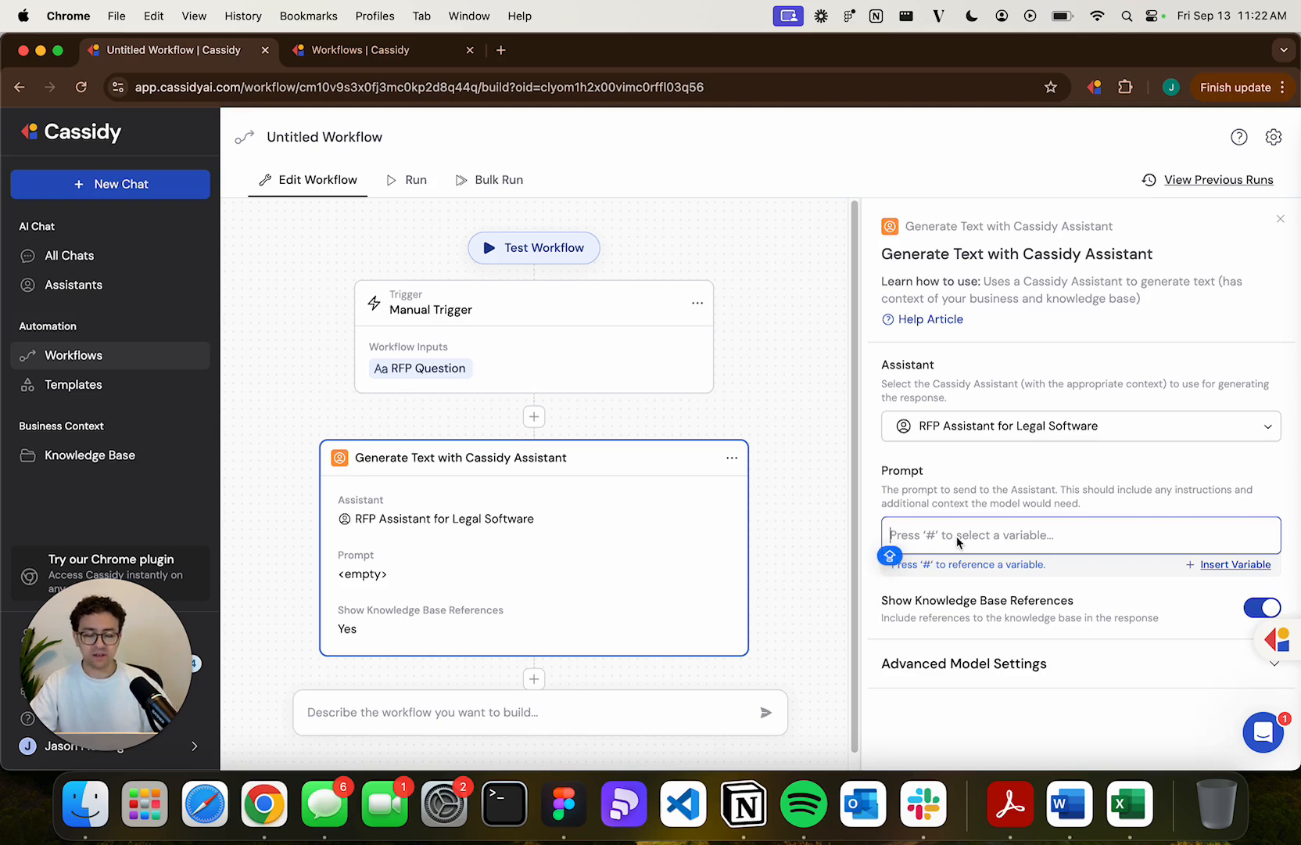
pyautogui.write('W')
pyautogui.press('BackSpace')
pyautogui.write('Wr')
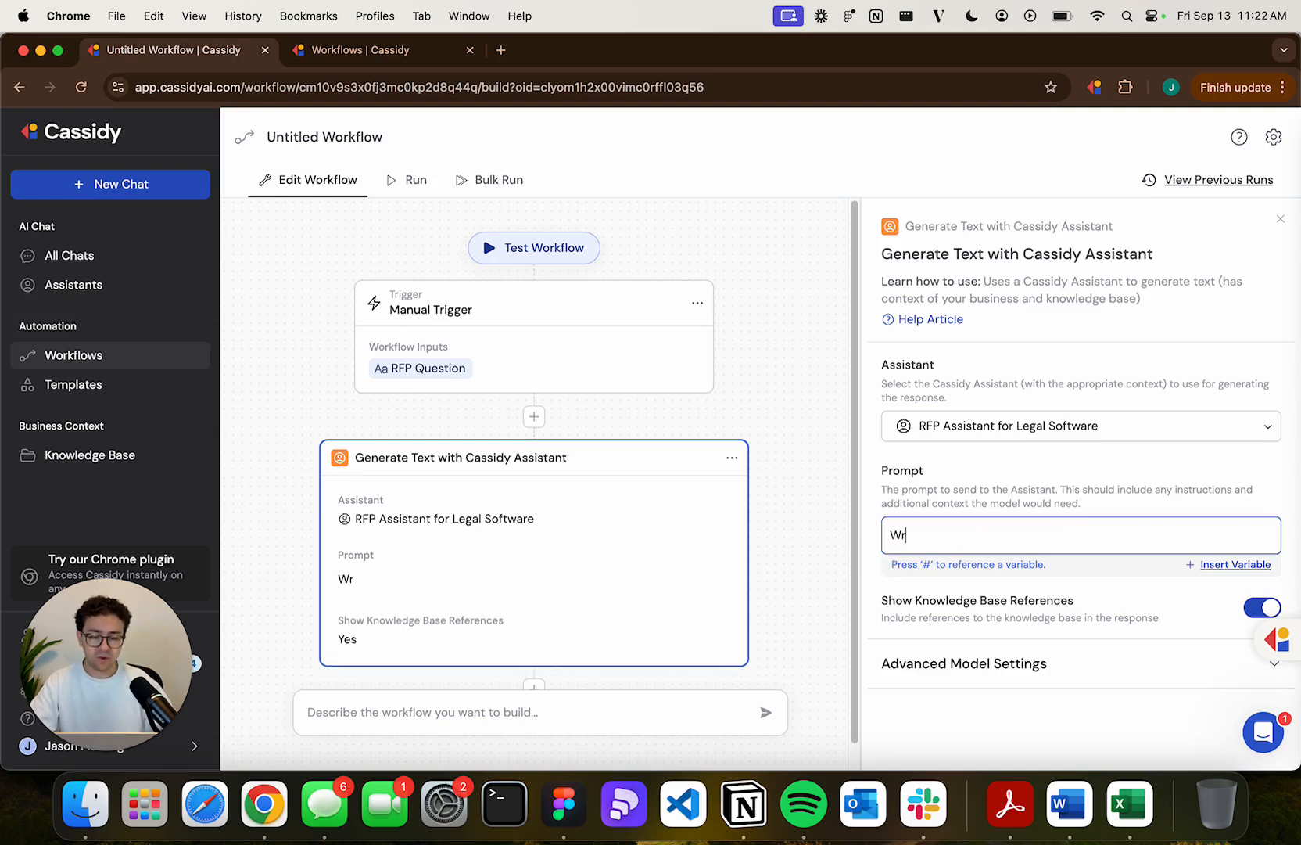
pyautogui.write('ite a response to this ')
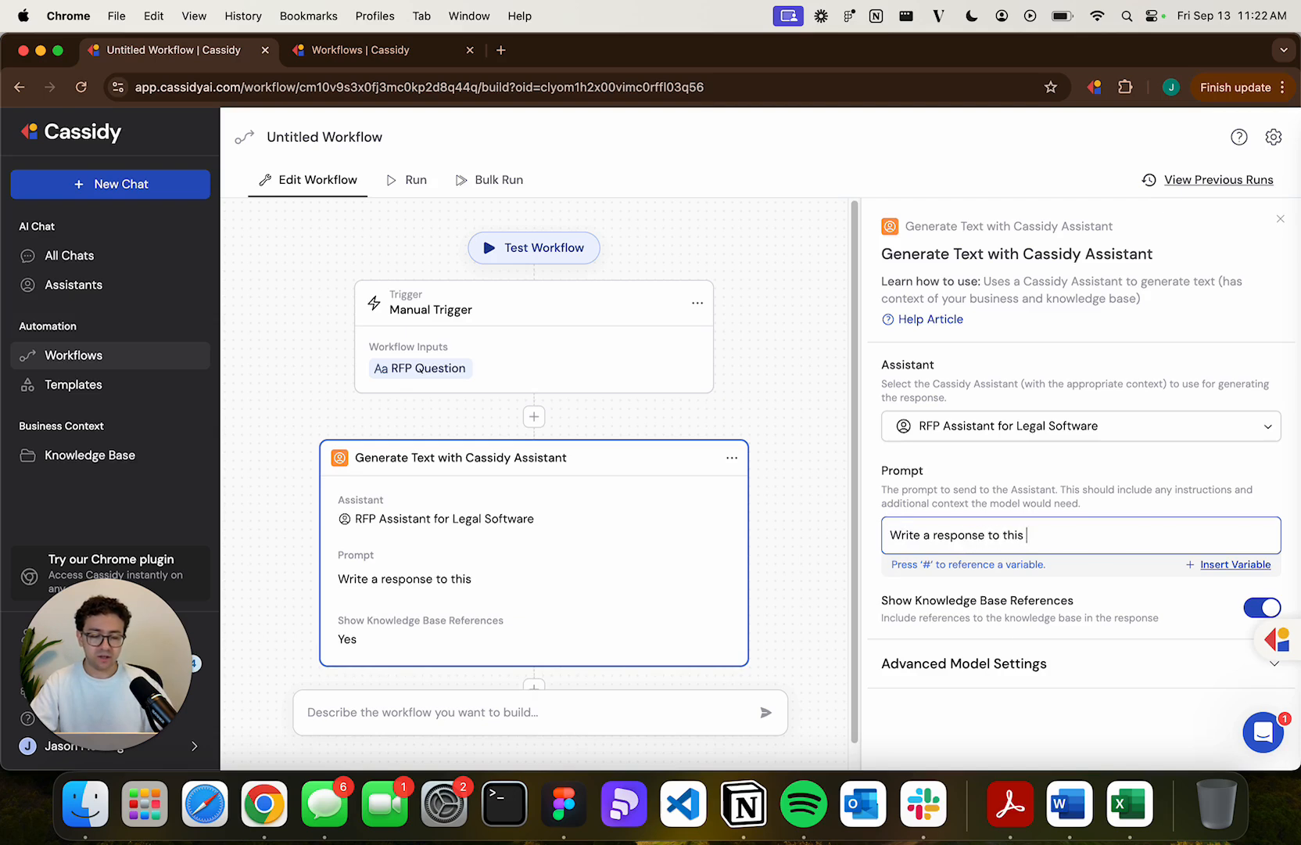
pyautogui.write('RFP question')
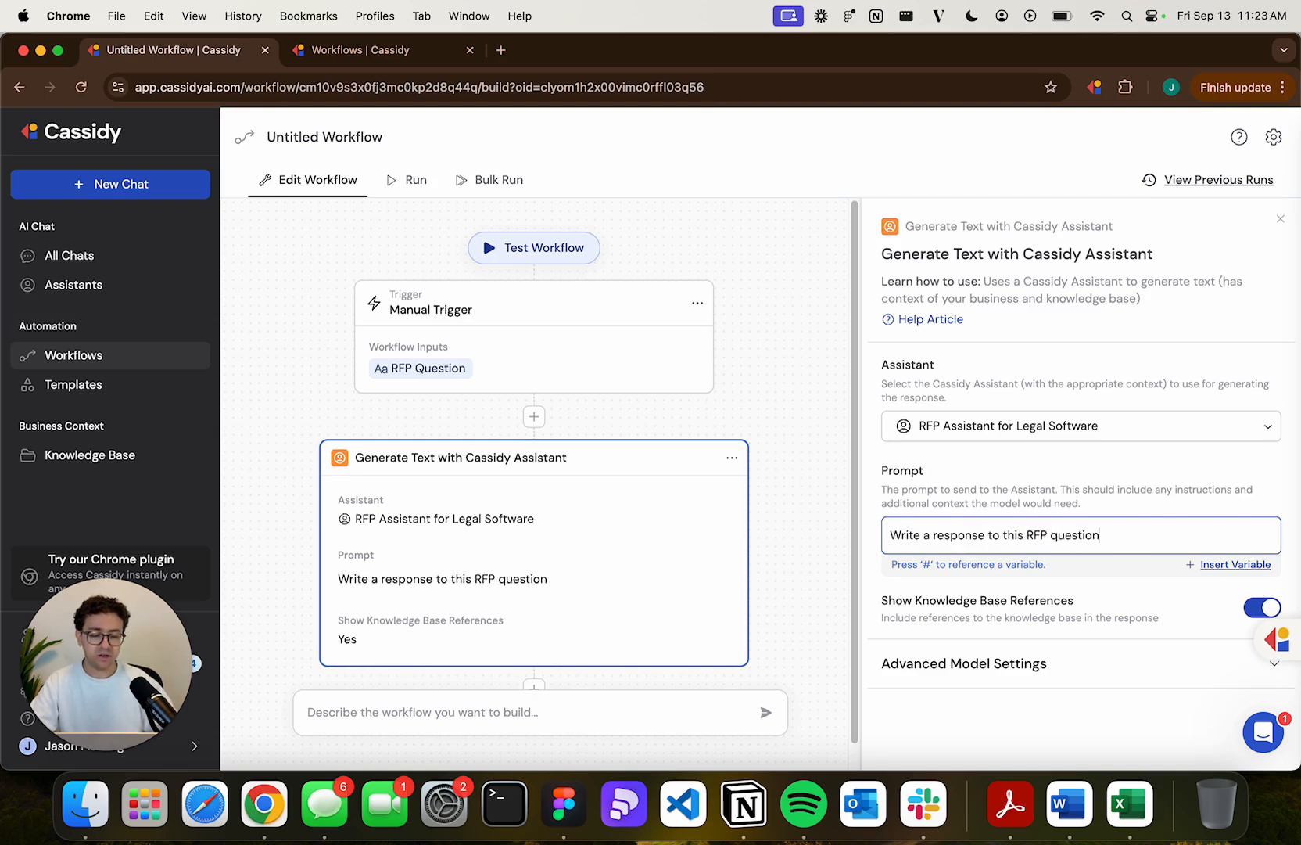
pyautogui.write(':')
pyautogui.press('Return')
pyautogui.press('Return')
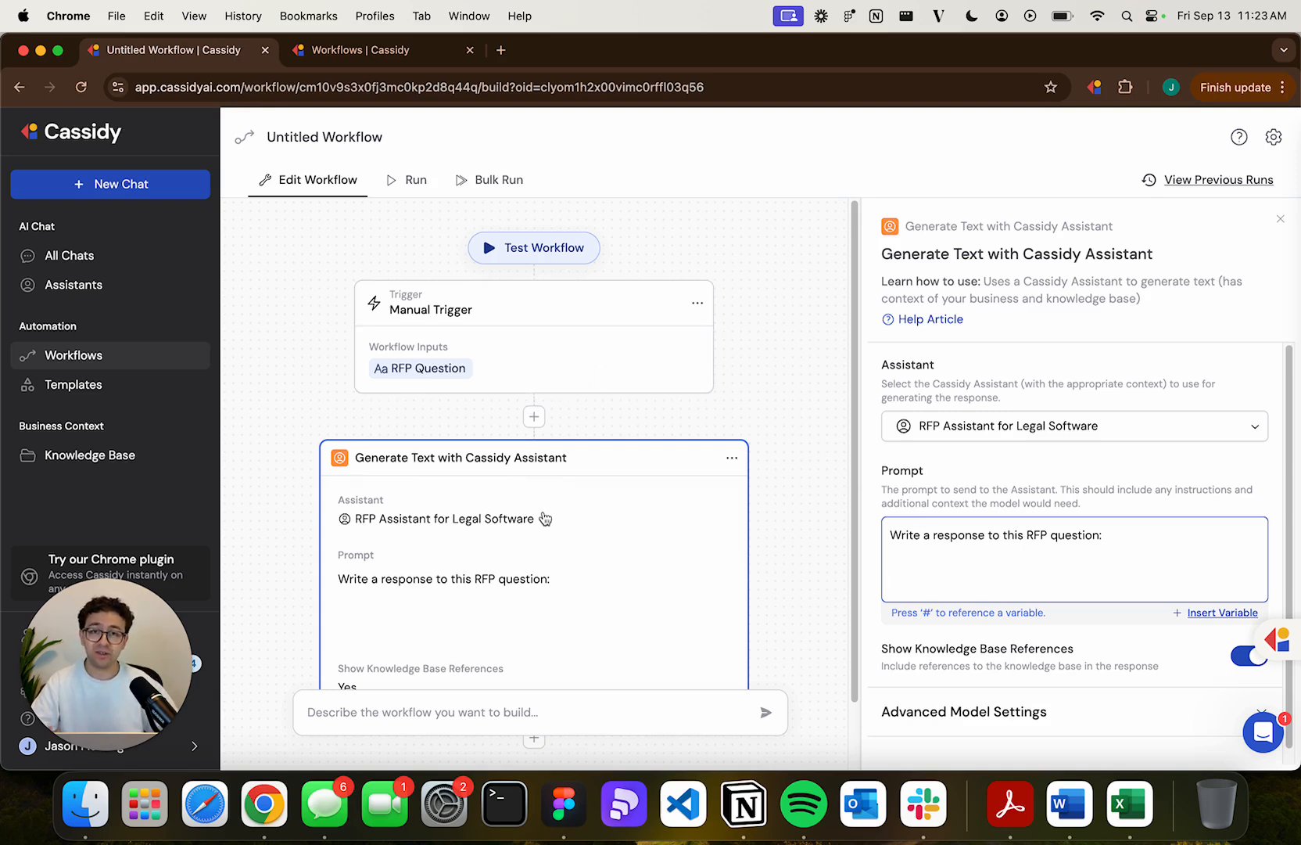
pyautogui.click(1200, 614)
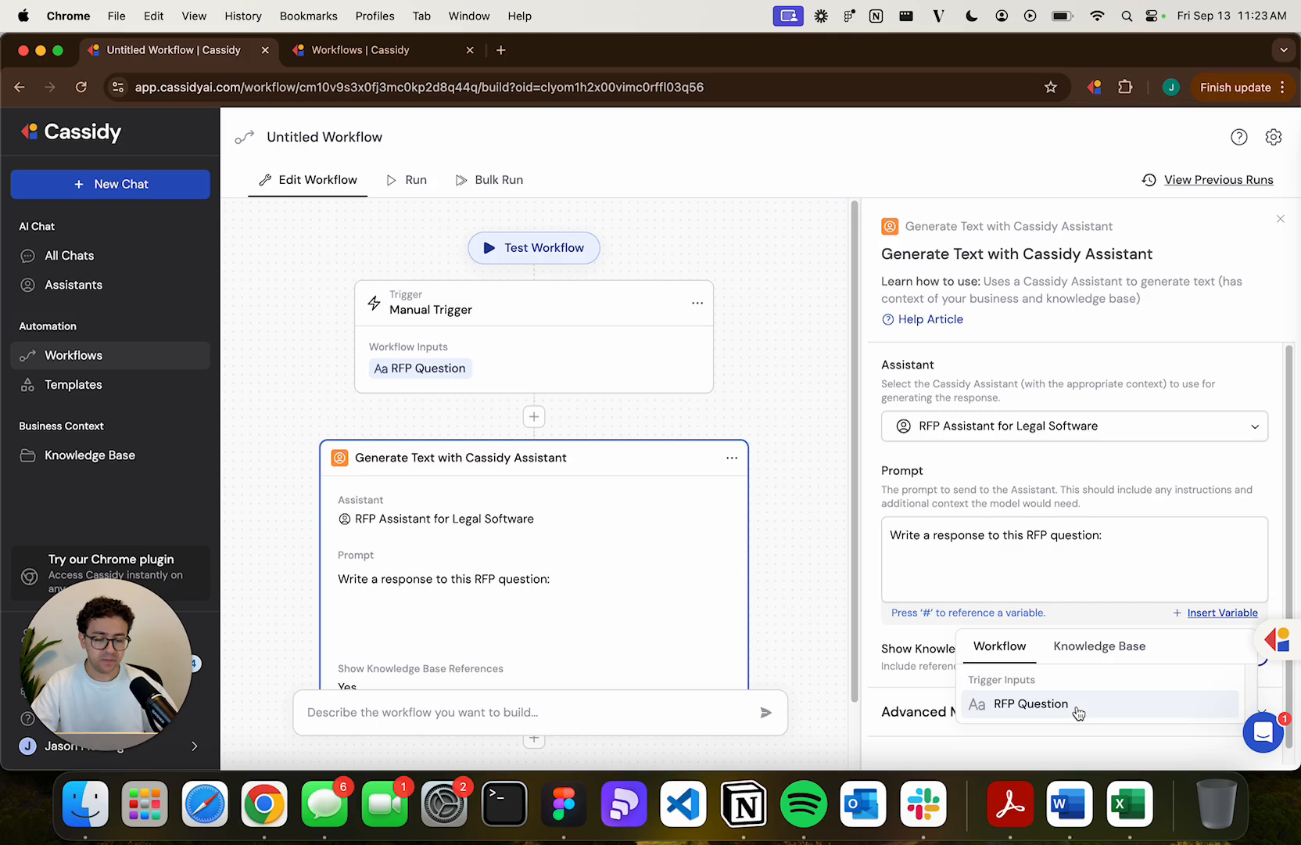
pyautogui.click(1078, 706)
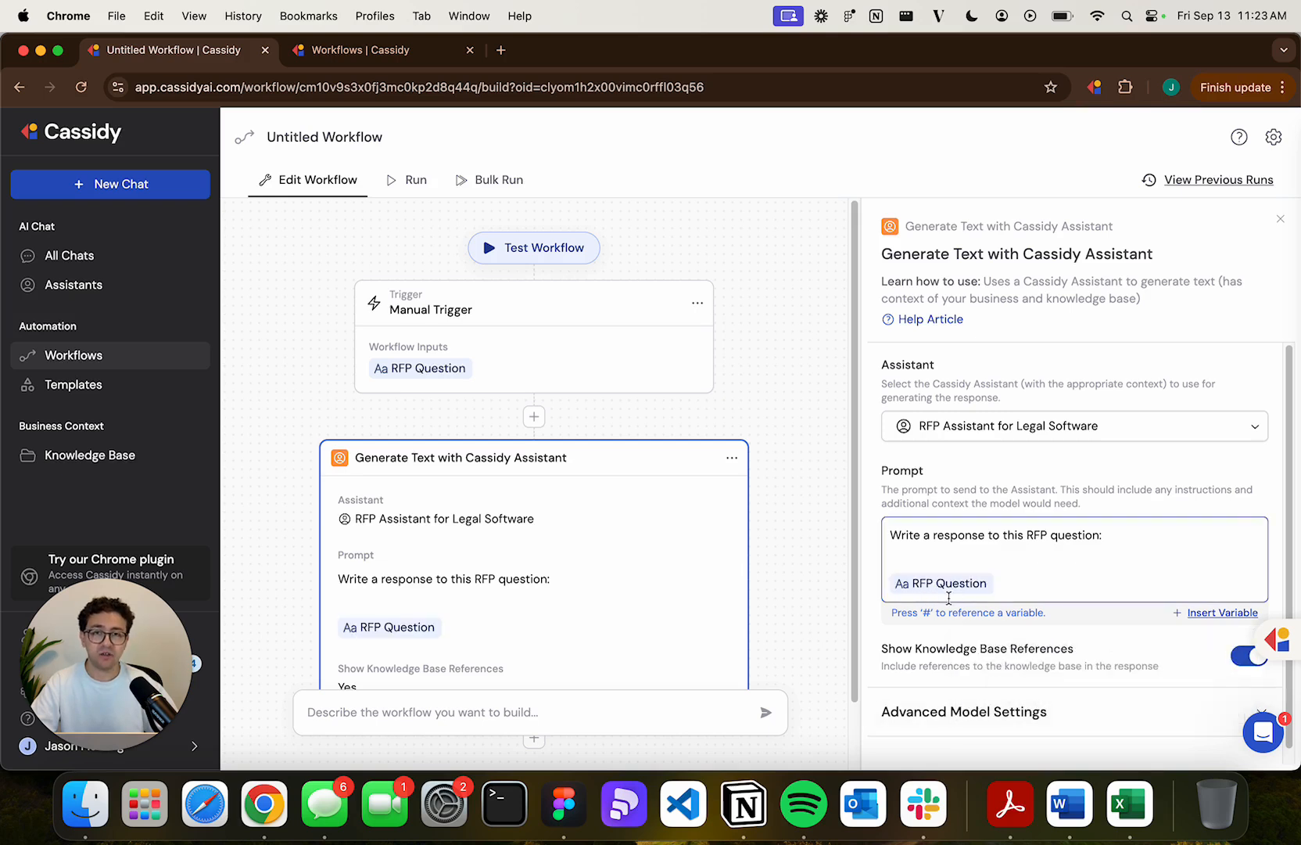
# Look at the workflow's test form and its Run page, and return to the workflow editor to review the steps
pyautogui.click(558, 260)
pyautogui.click(938, 310)
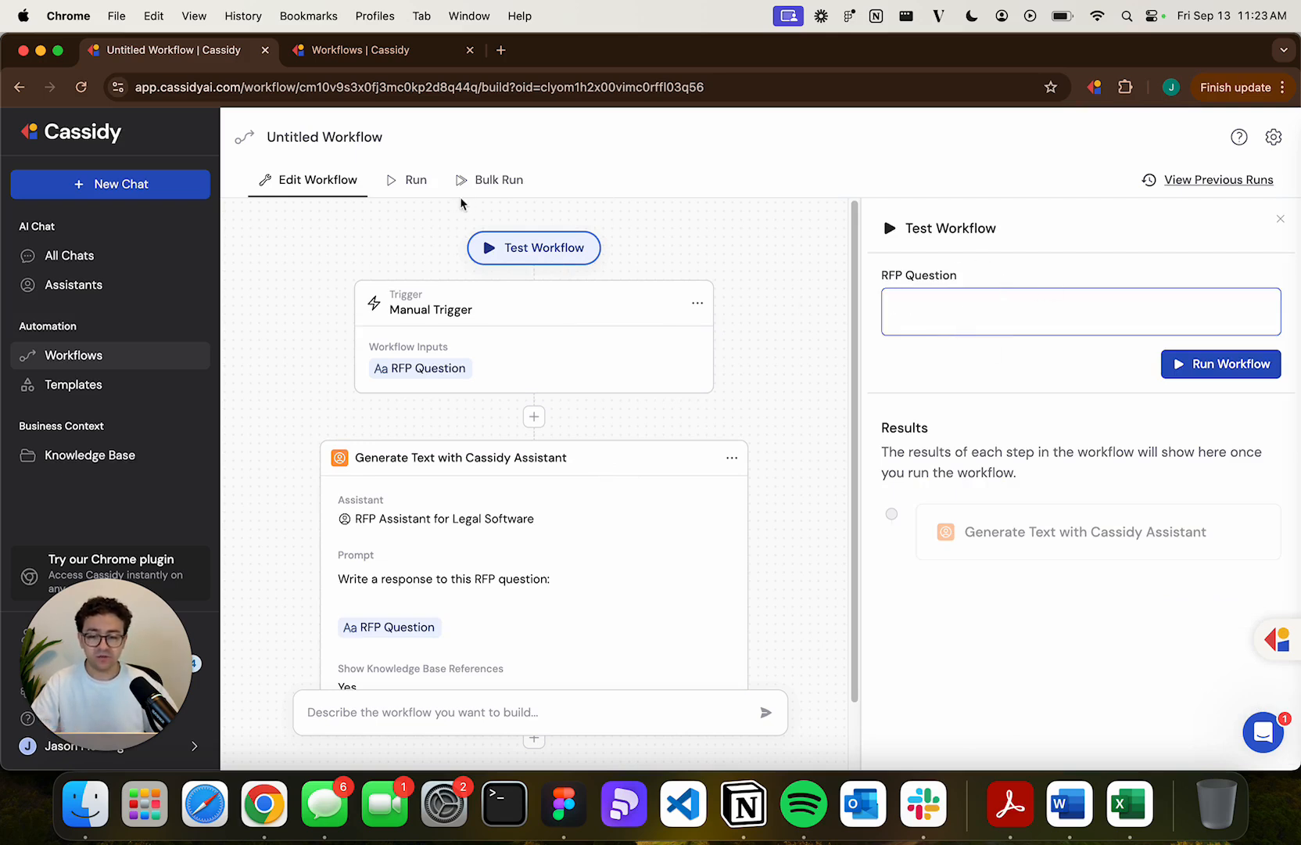
pyautogui.click(410, 181)
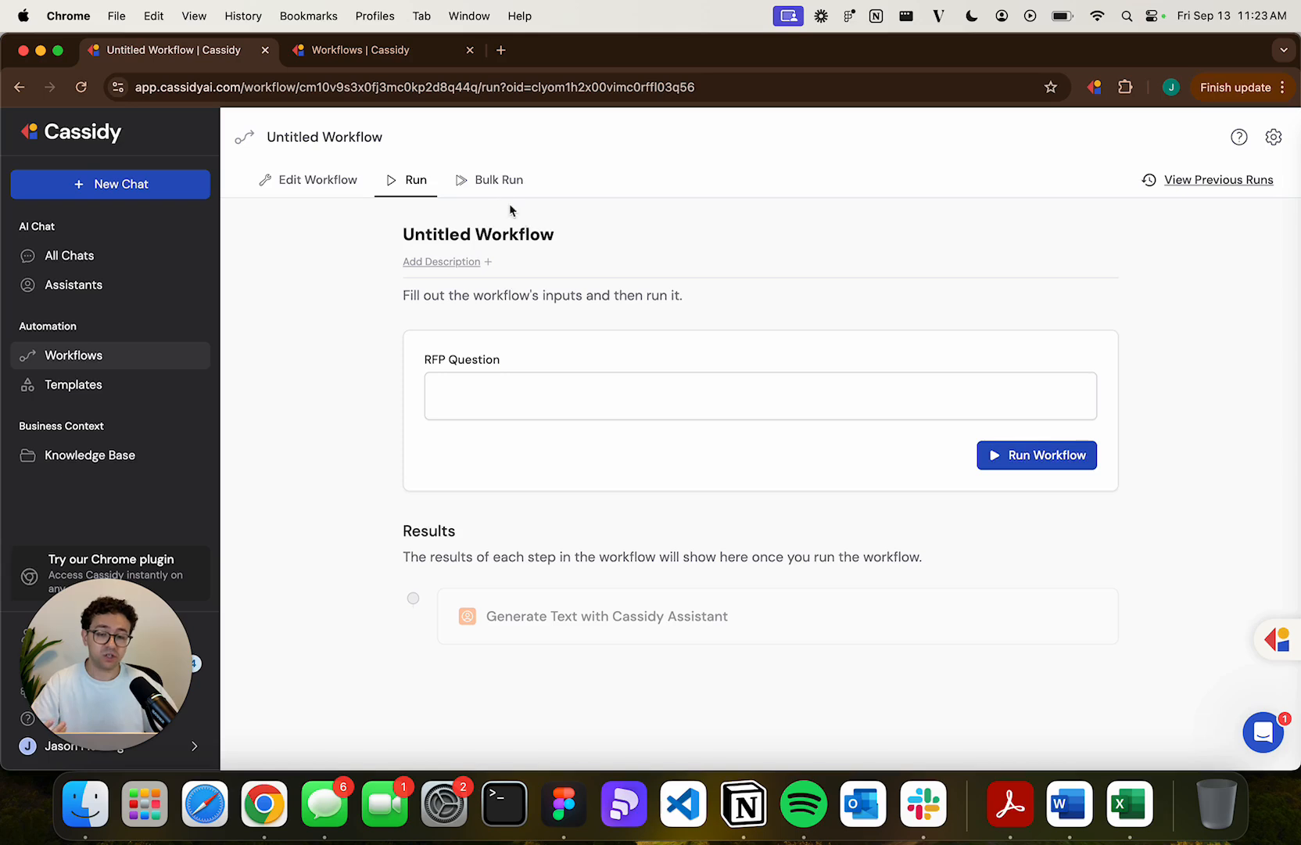
pyautogui.click(332, 183)
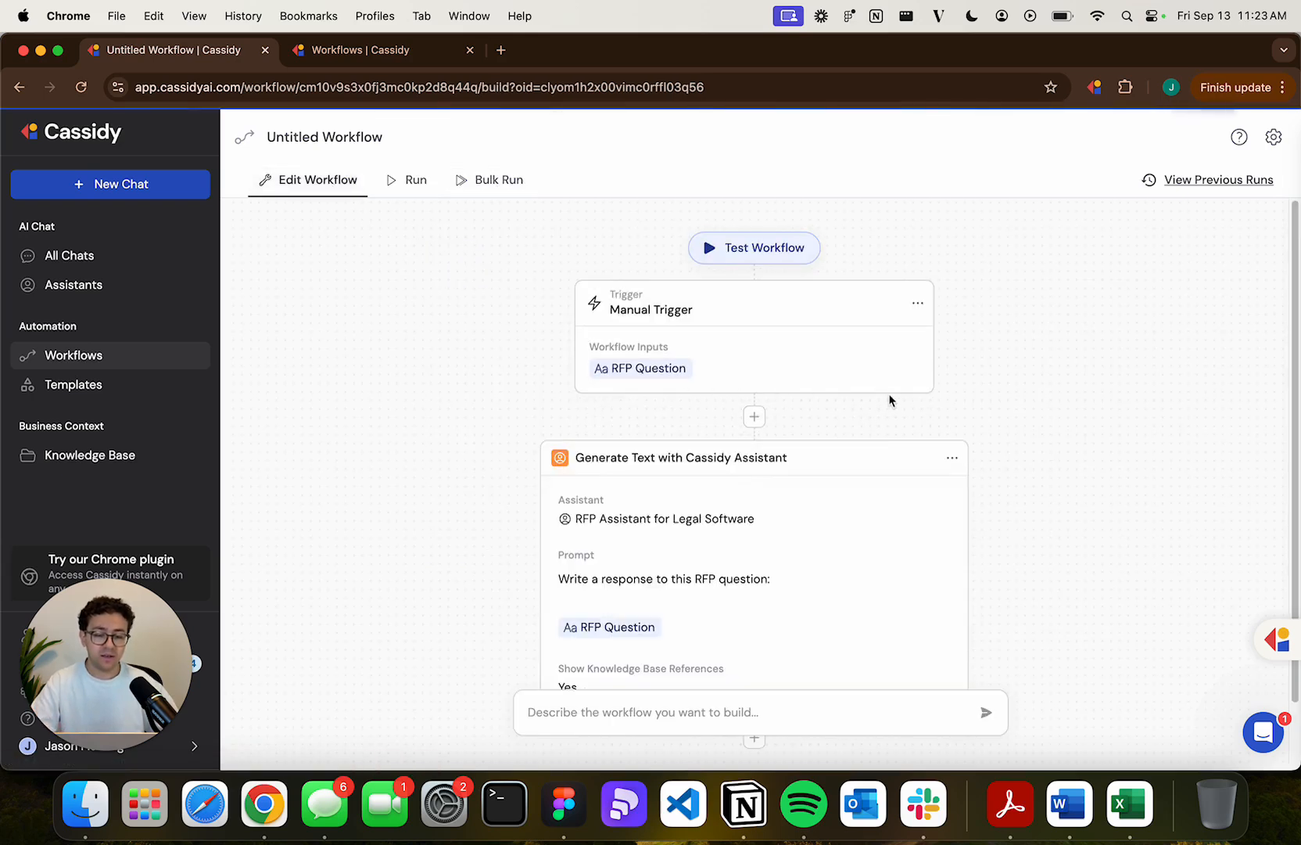
pyautogui.scroll(-2, 852, 505)
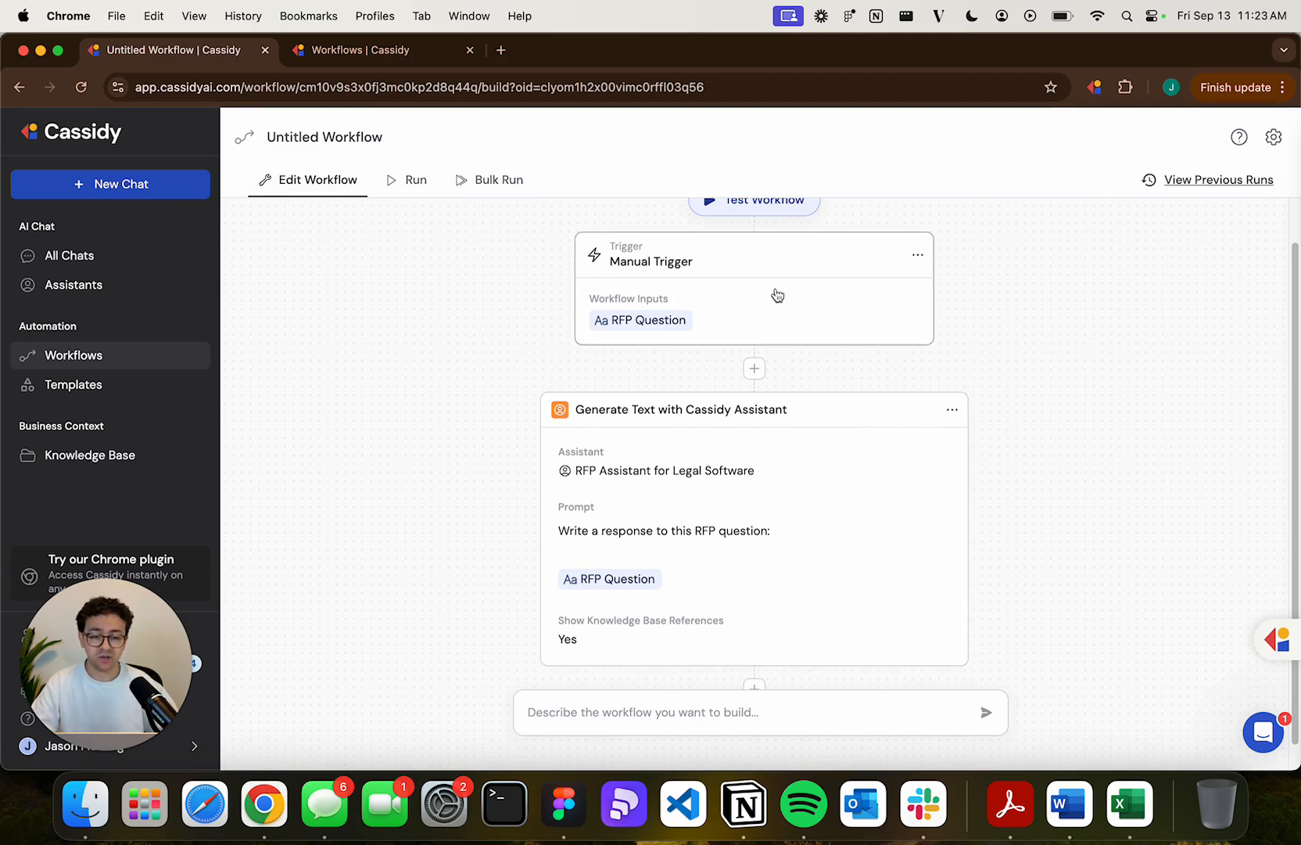
pyautogui.scroll(2, 773, 282)
# Test the workflow with the spreadsheet's question 12, "Description of security features such as encryption, multi-factor authentication, and other measures to ensure client data safety."
pyautogui.click(756, 257)
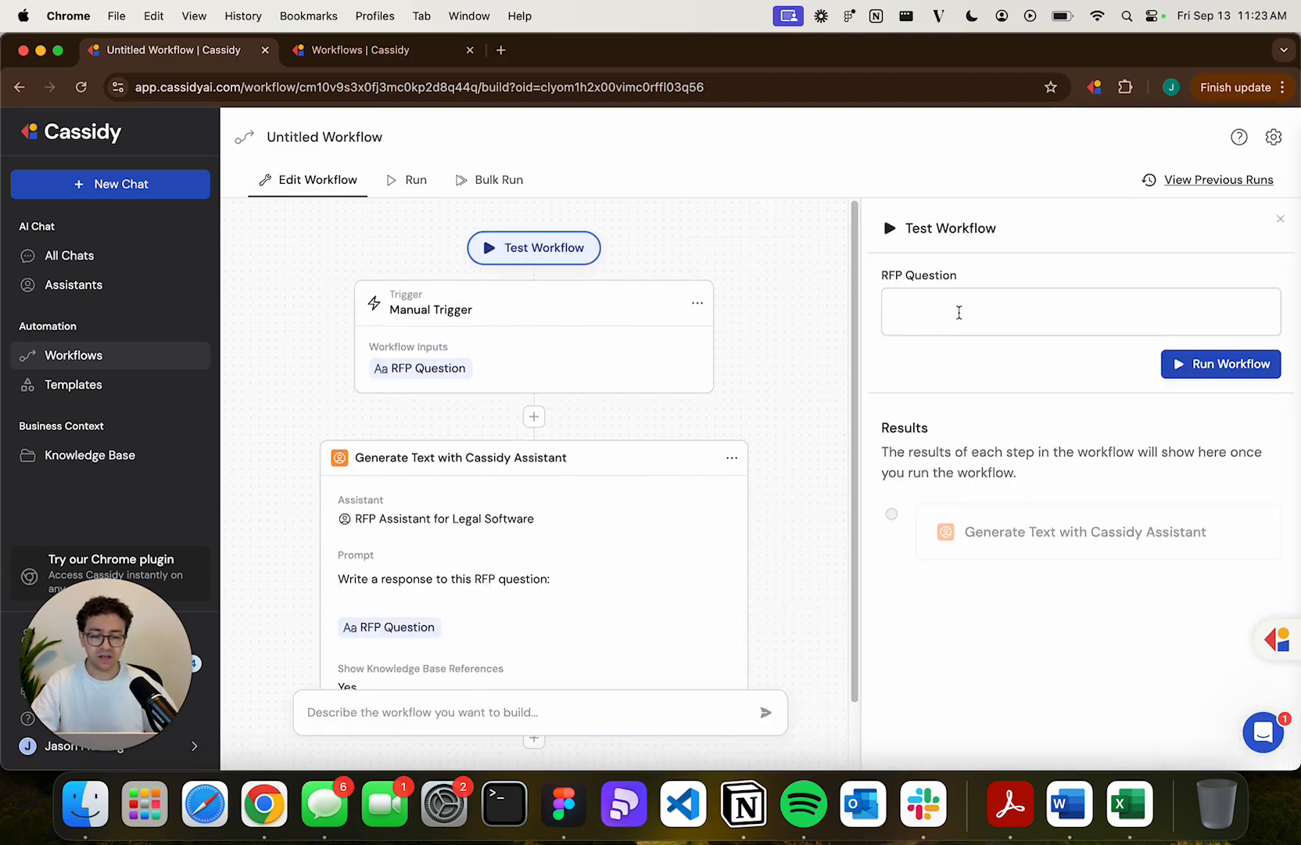
pyautogui.click(959, 312)
pyautogui.hotkey('ctrl', 'Up')
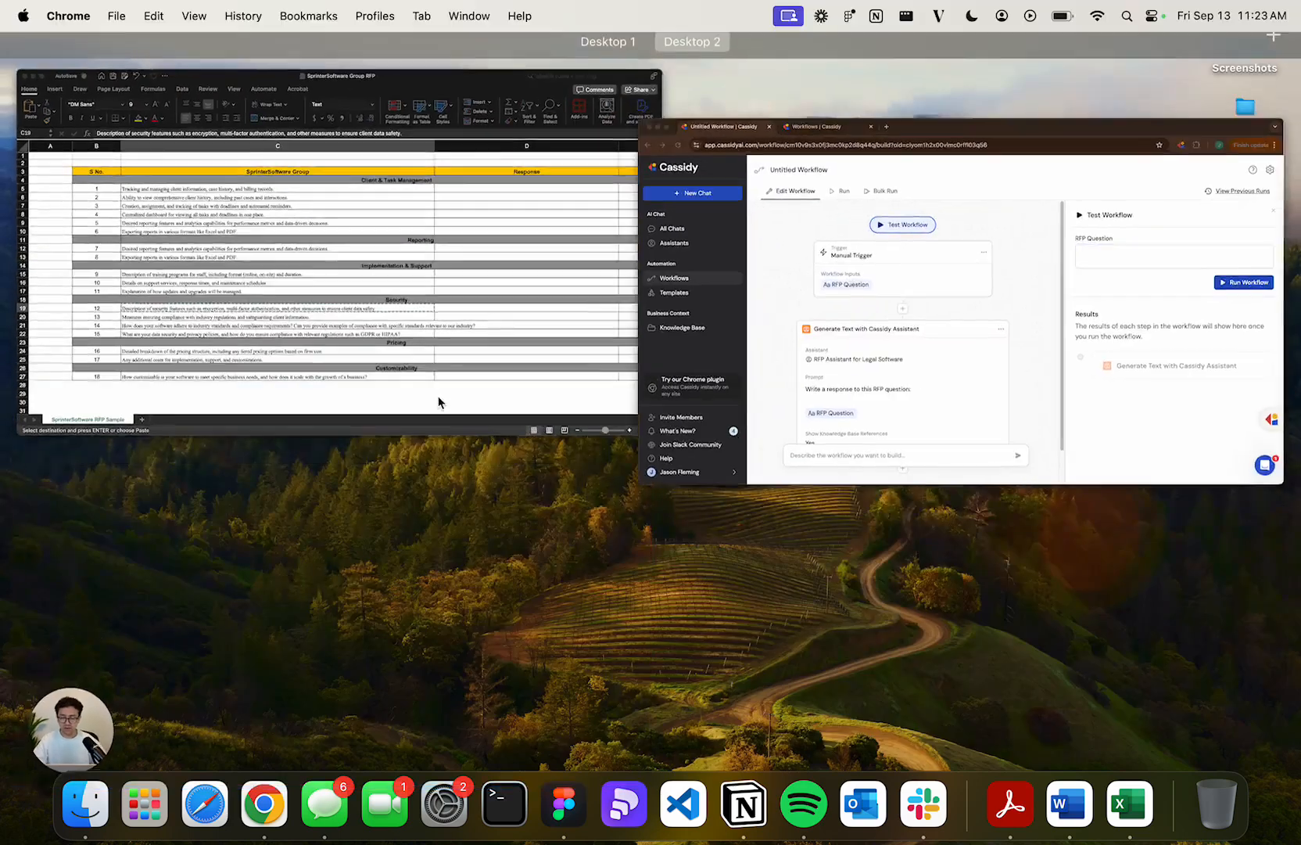
pyautogui.hotkey('ctrl', 'Up')
pyautogui.hotkey('ctrl', 'Up')
pyautogui.click(297, 350)
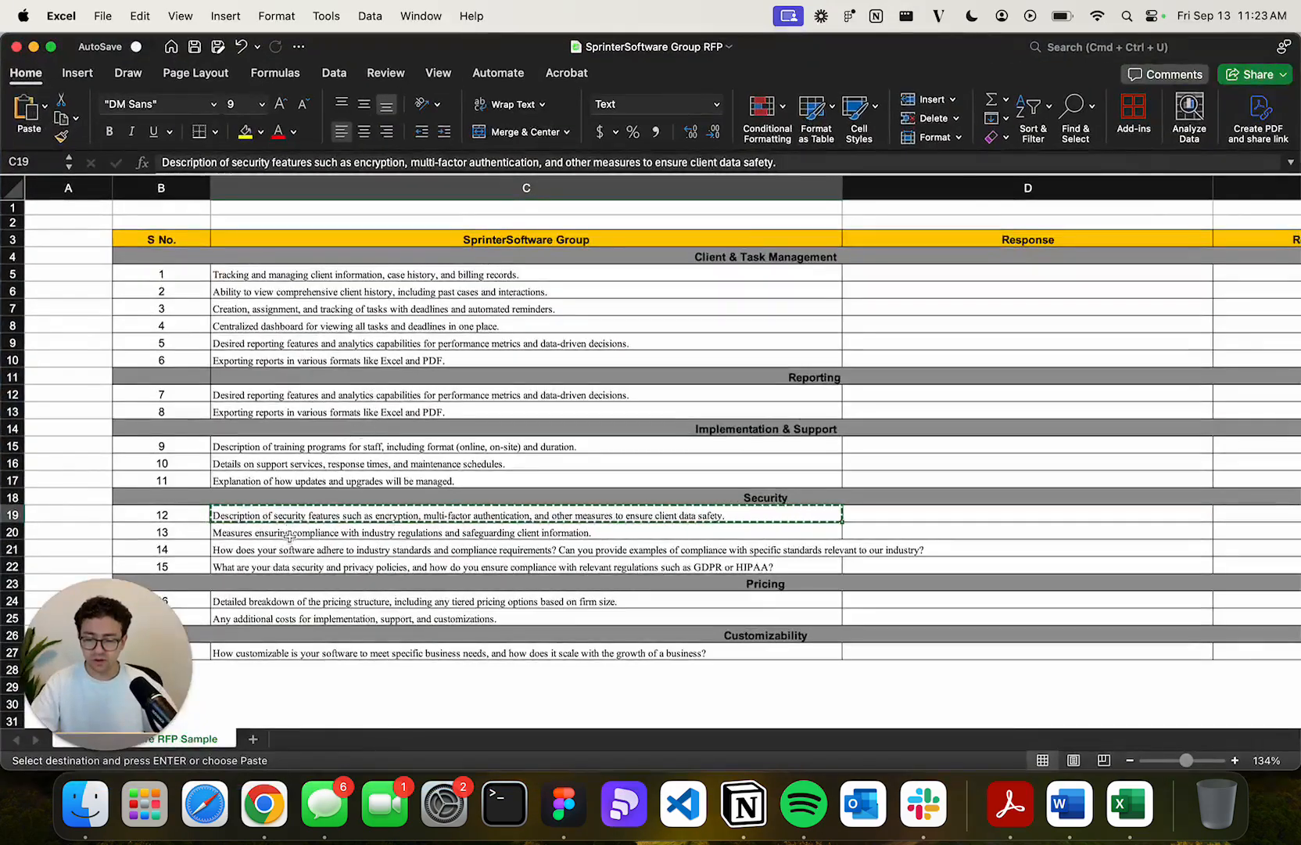
pyautogui.press('super+Tab')
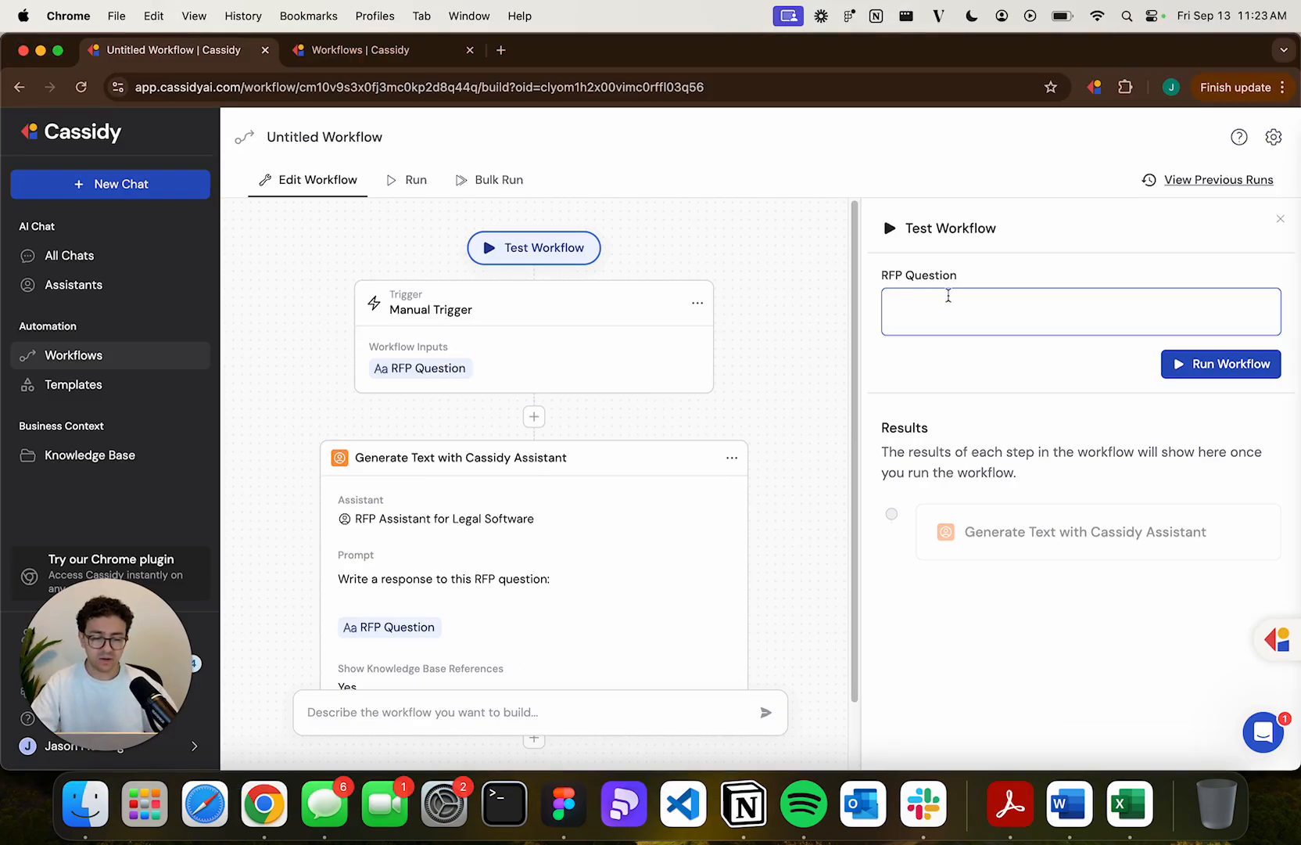
pyautogui.write('Description of security features such as encryption, multi-factor authentication, and other measures to ensure client data safety.')
pyautogui.click(1207, 367)
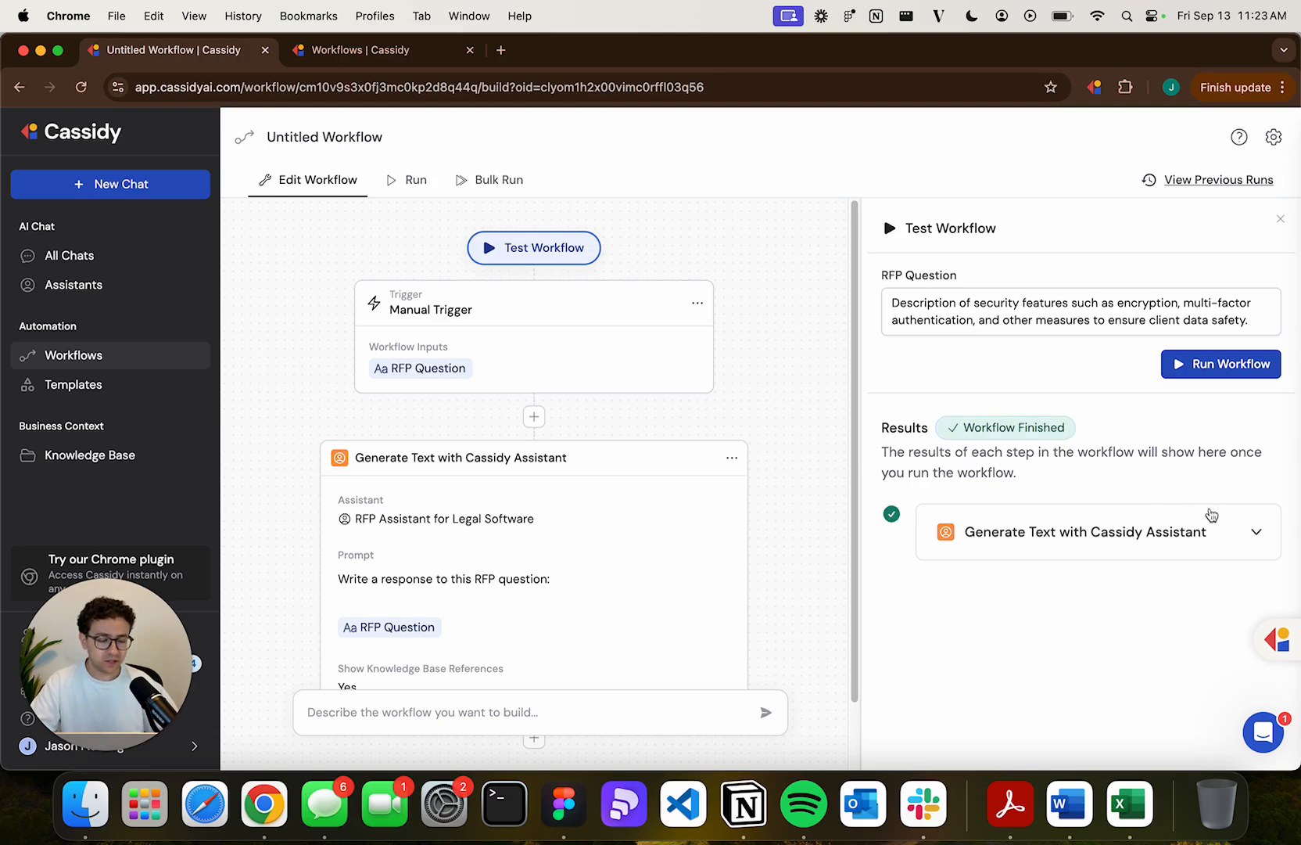
# Expand the Generate Text with Cassidy Assistant result and read the generated answer through to its source references
pyautogui.click(1228, 531)
pyautogui.scroll(-3, 1229, 530)
pyautogui.scroll(-3, 1228, 530)
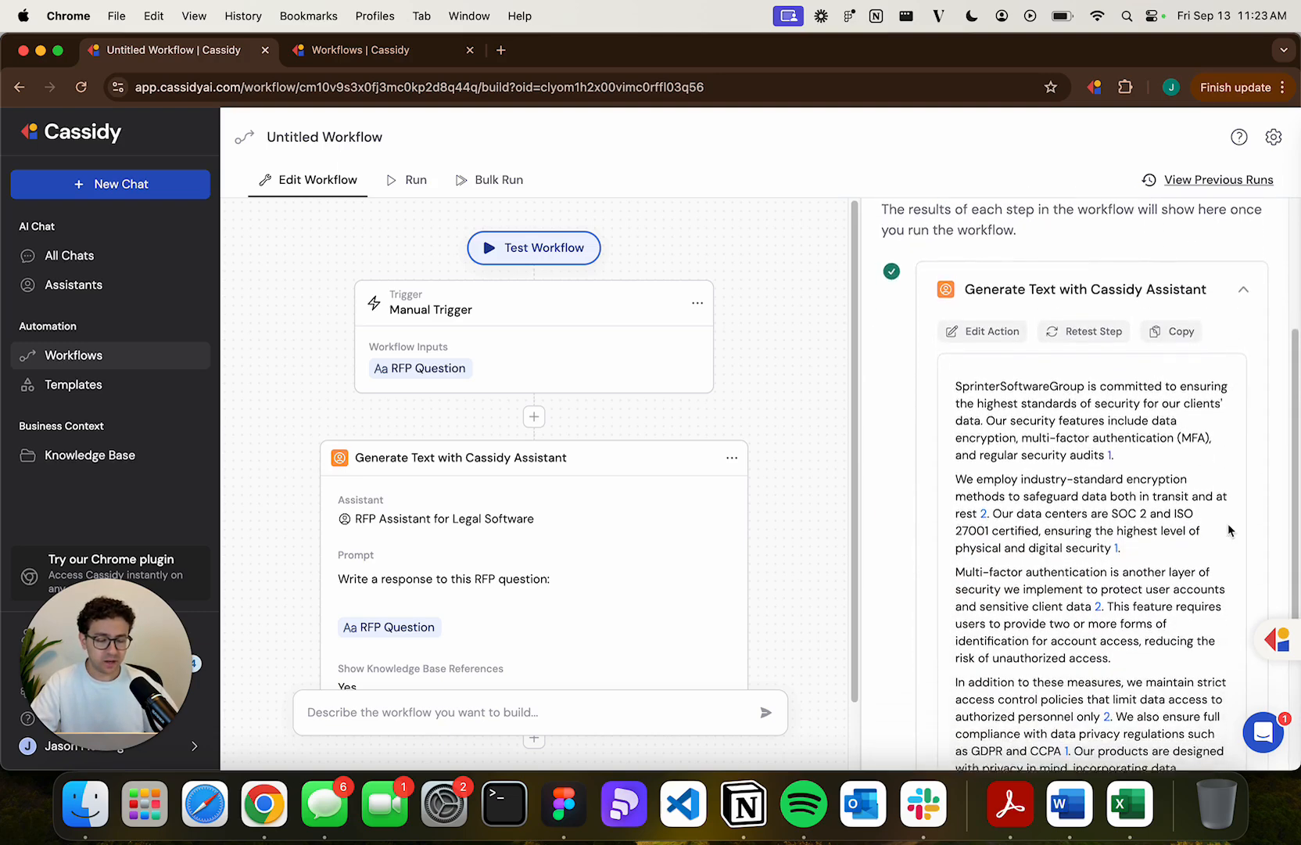
pyautogui.scroll(-3, 1151, 461)
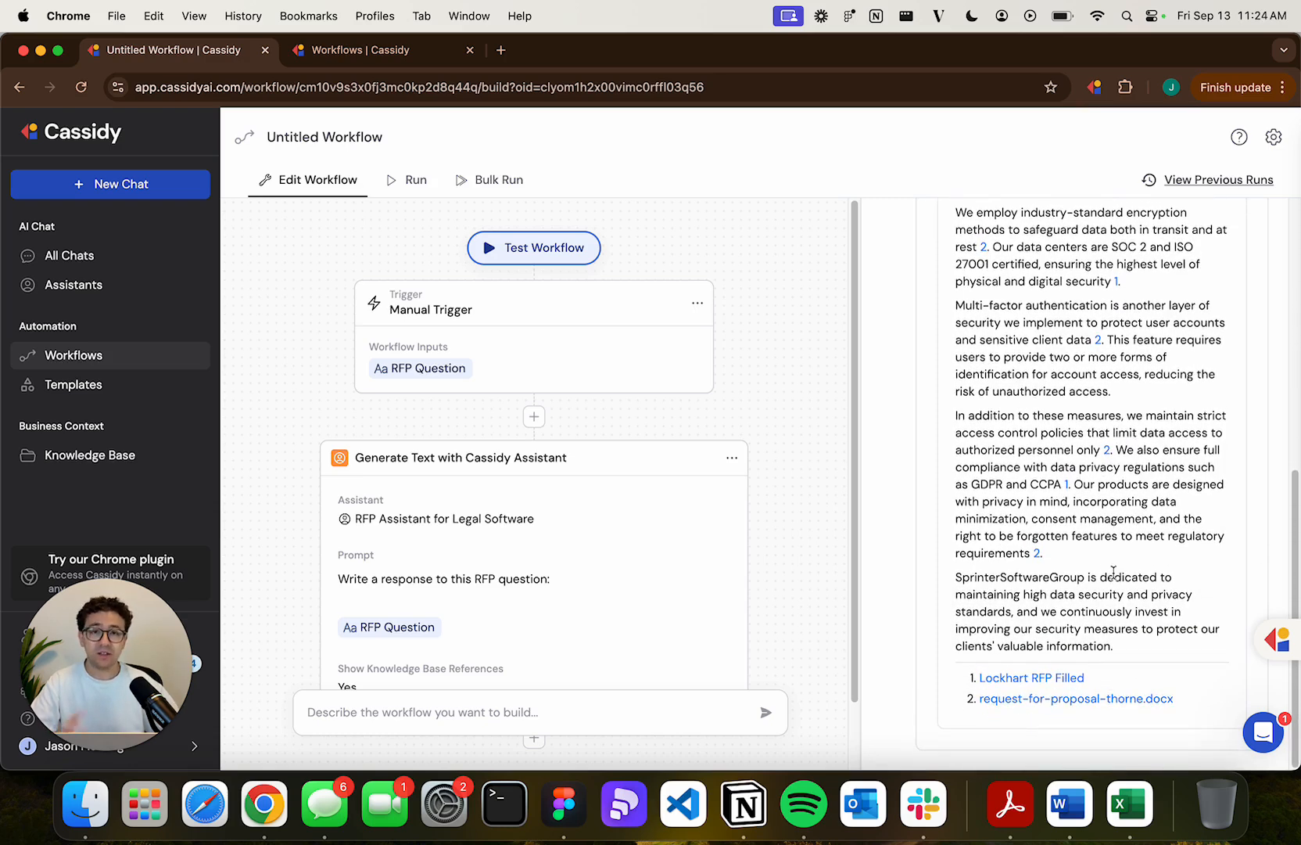
pyautogui.scroll(10, 1112, 572)
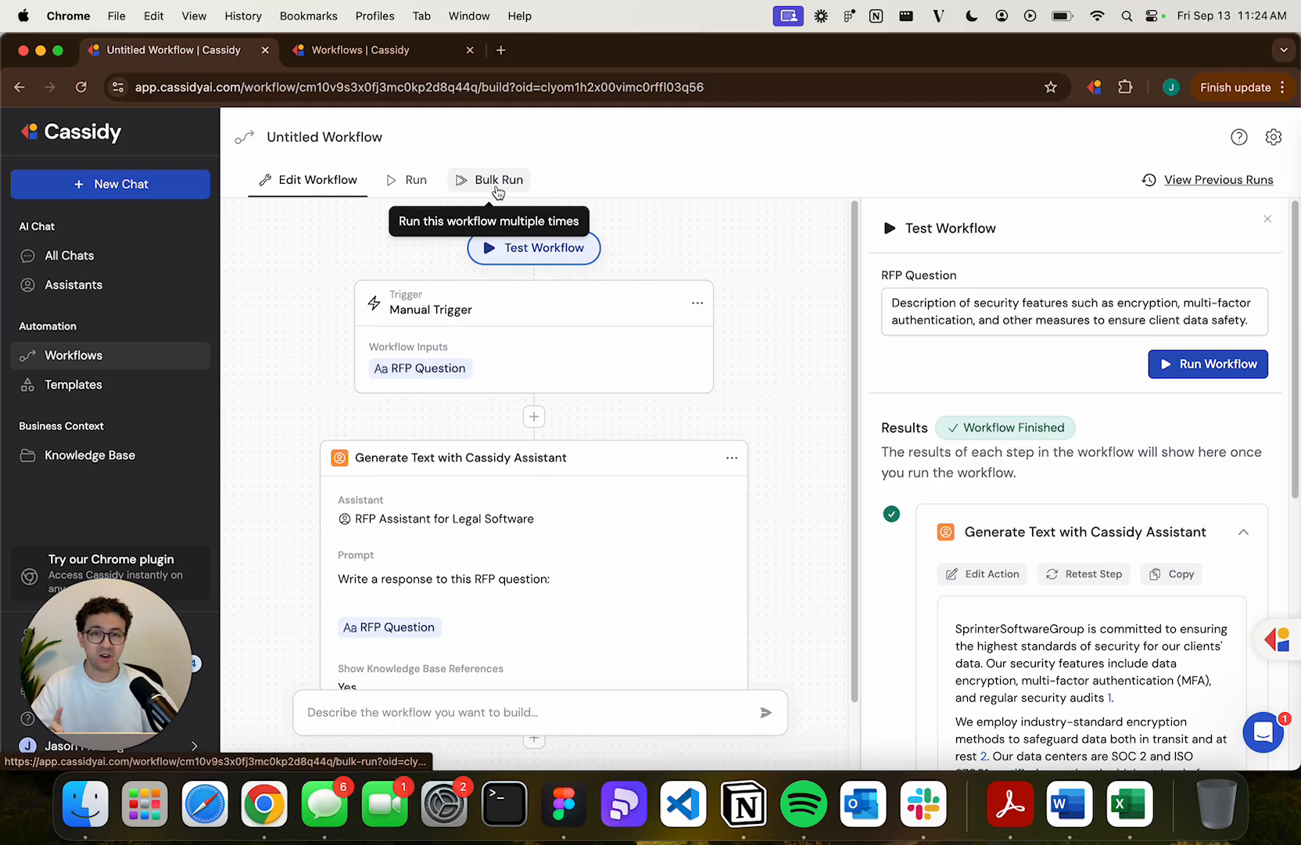
# Open the workflow's bulk run and rename its view to "RFP 1"
pyautogui.click(497, 187)
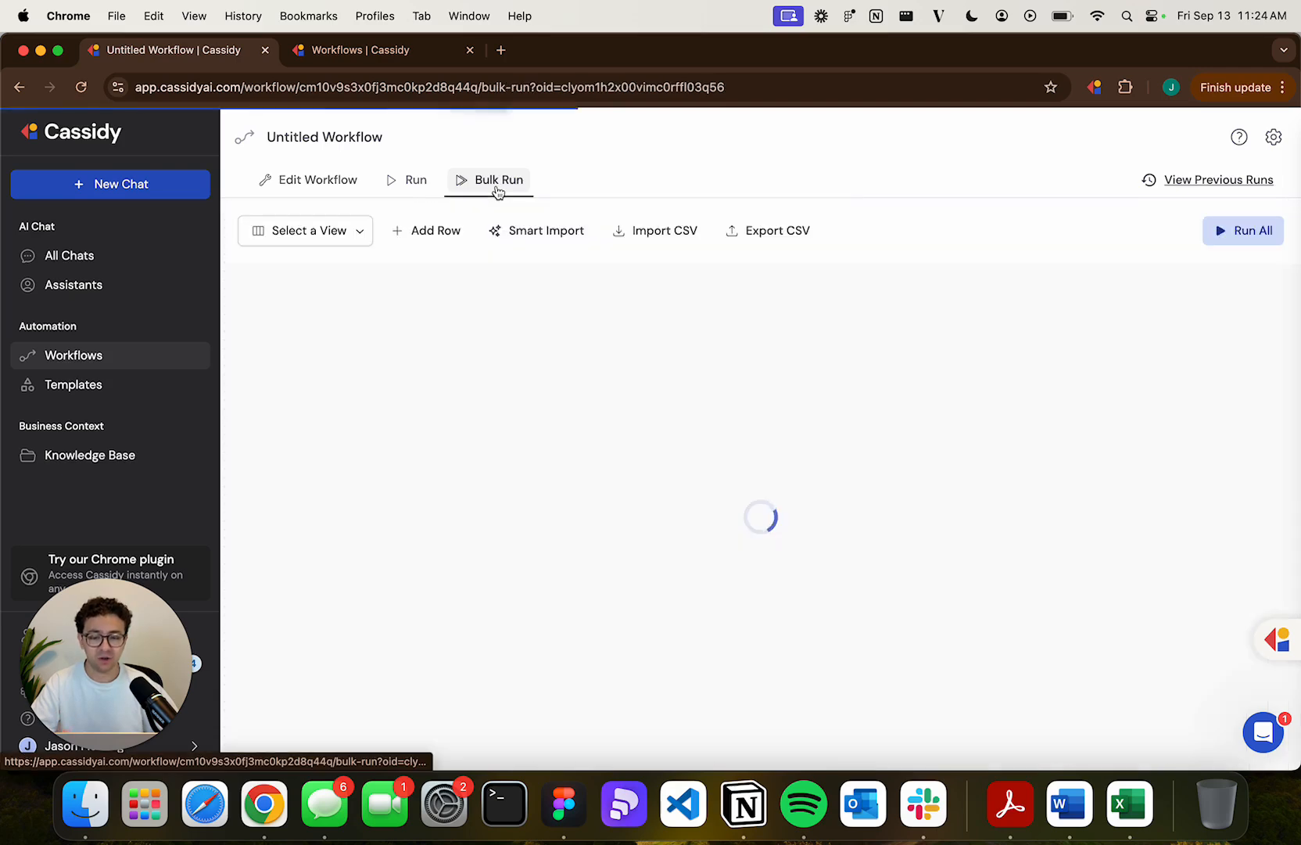
pyautogui.click(378, 234)
pyautogui.click(468, 234)
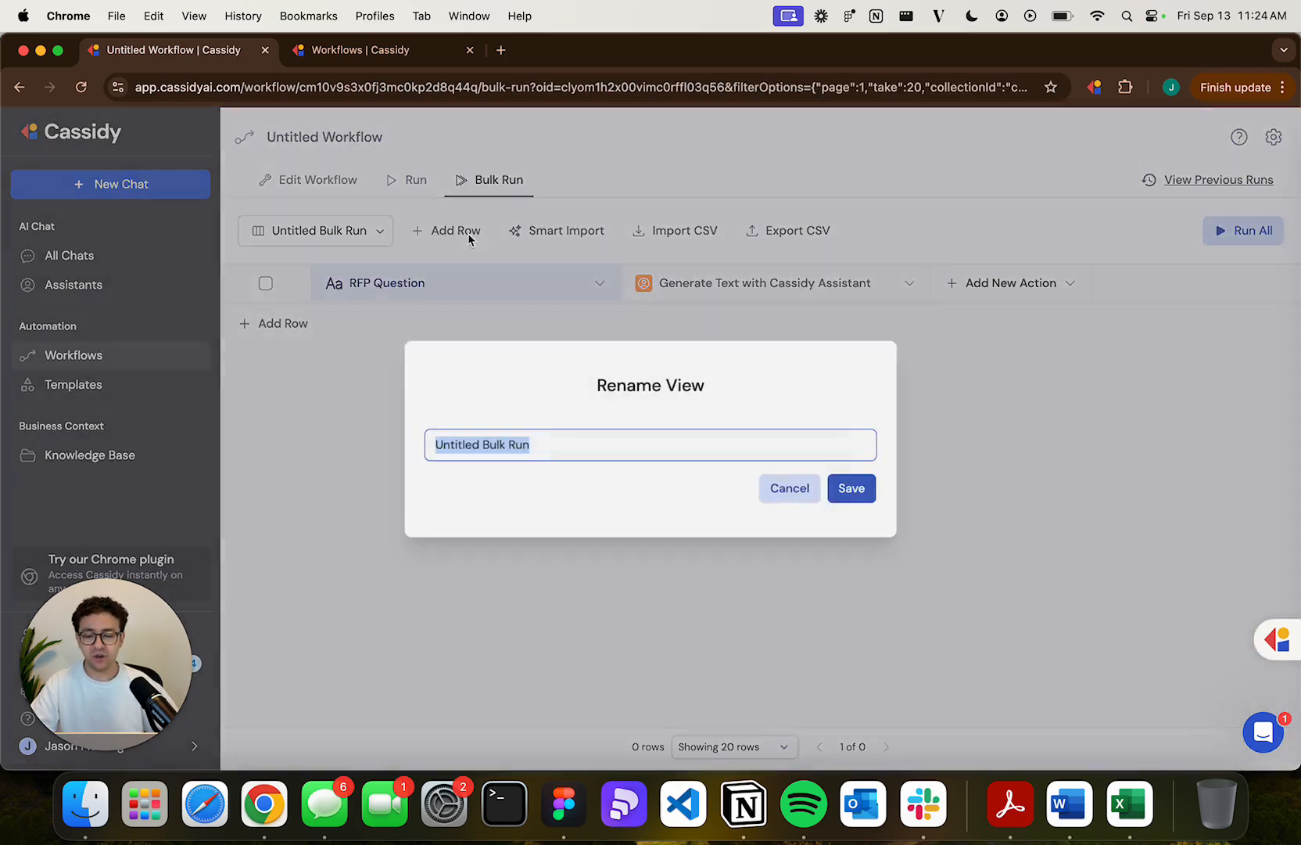
pyautogui.write('RFP 1')
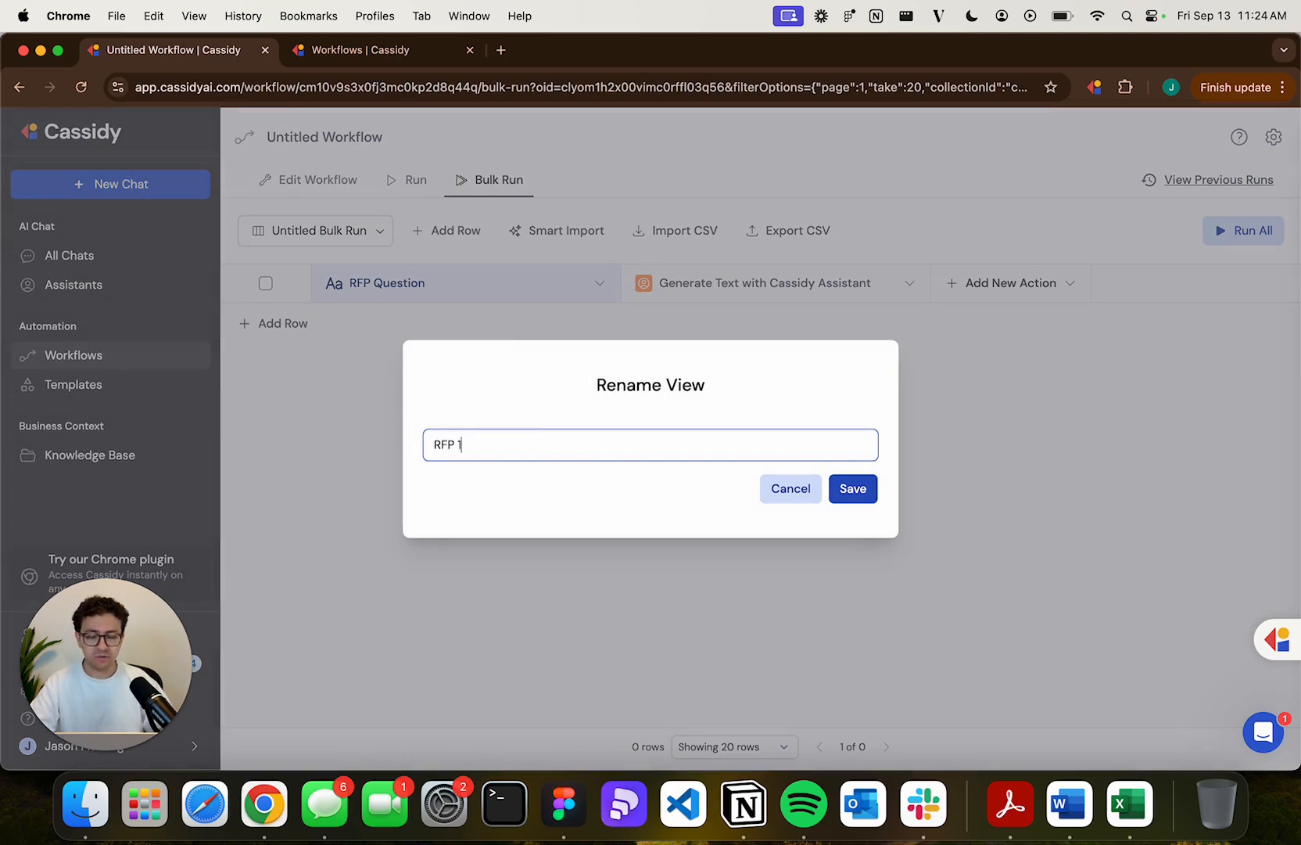
pyautogui.press('Return')
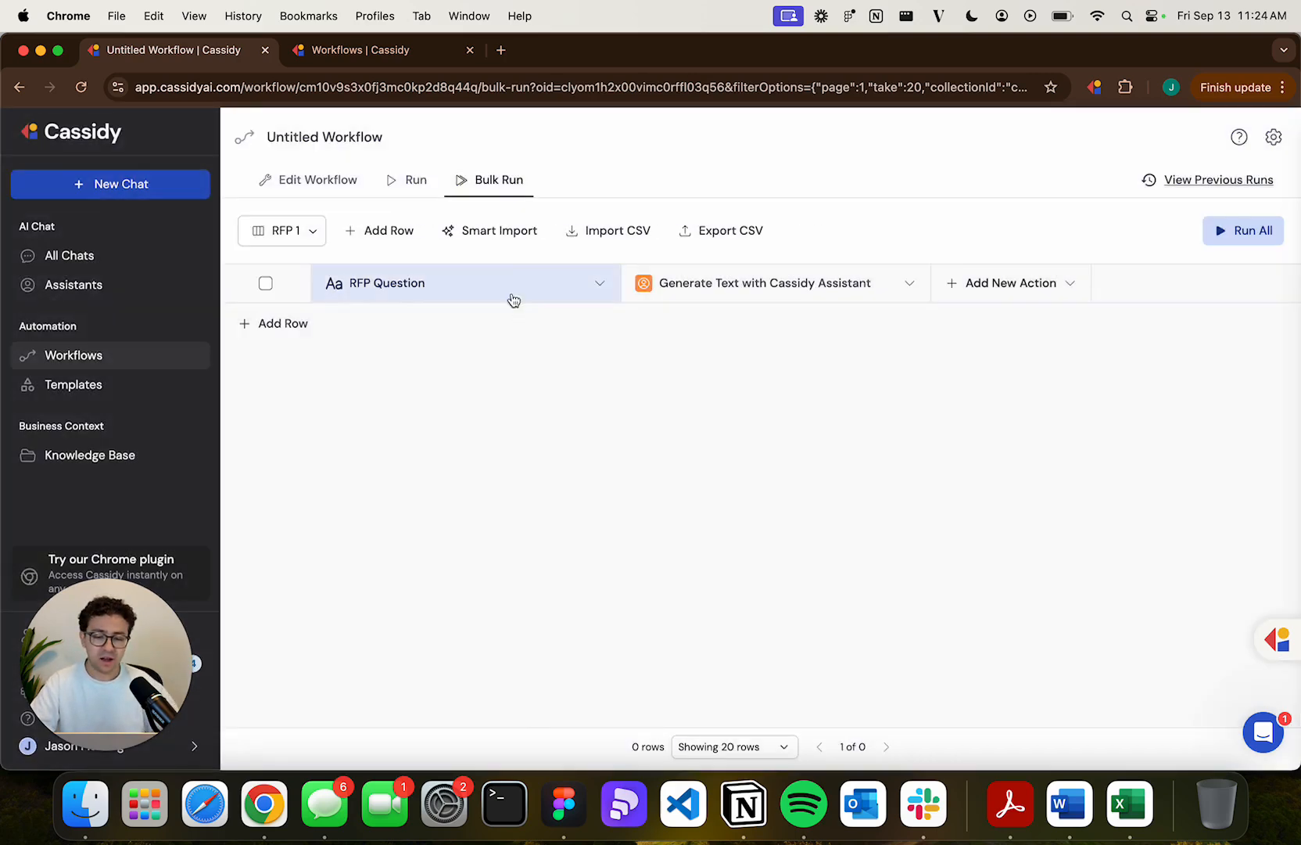
# Add two empty rows to the RFP 1 bulk run and delete both of them
pyautogui.click(296, 324)
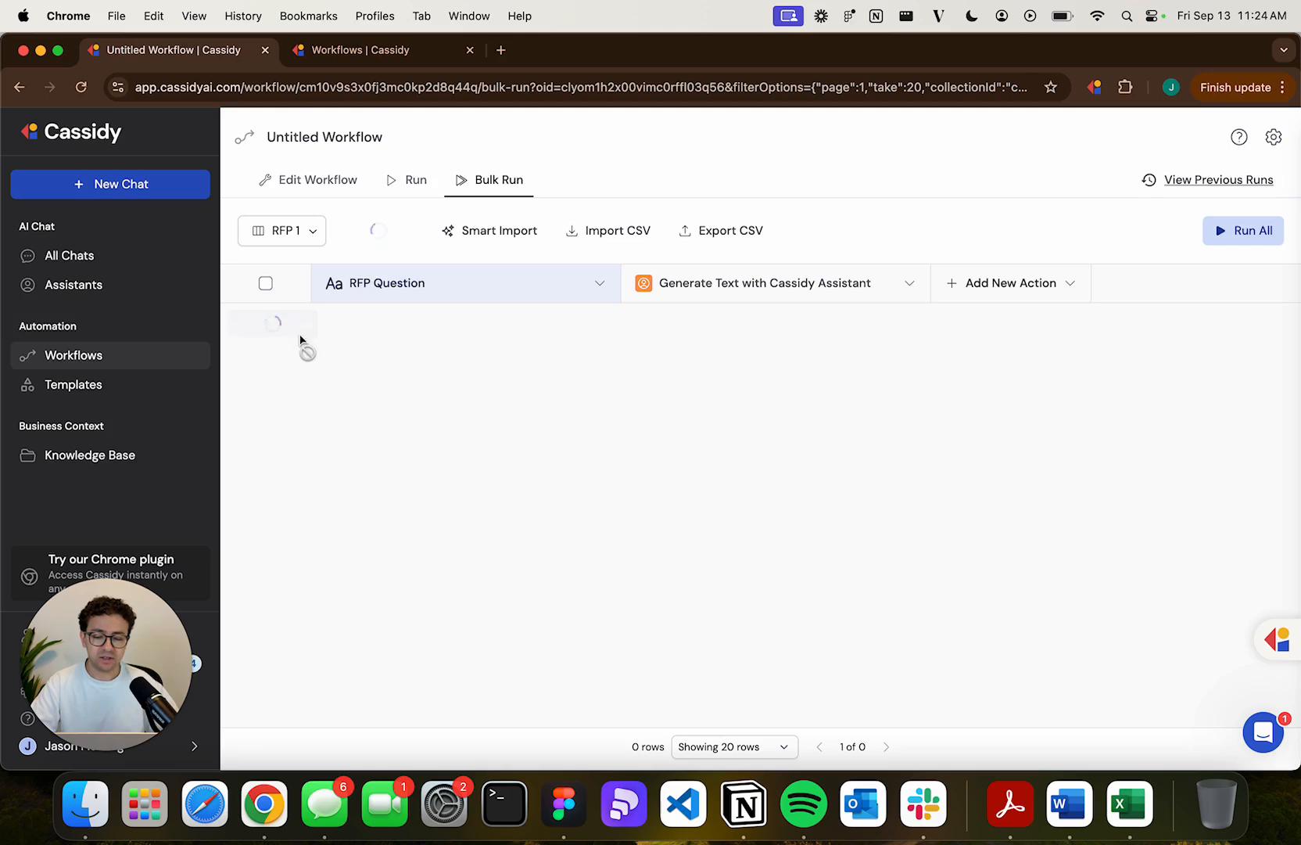
pyautogui.click(300, 364)
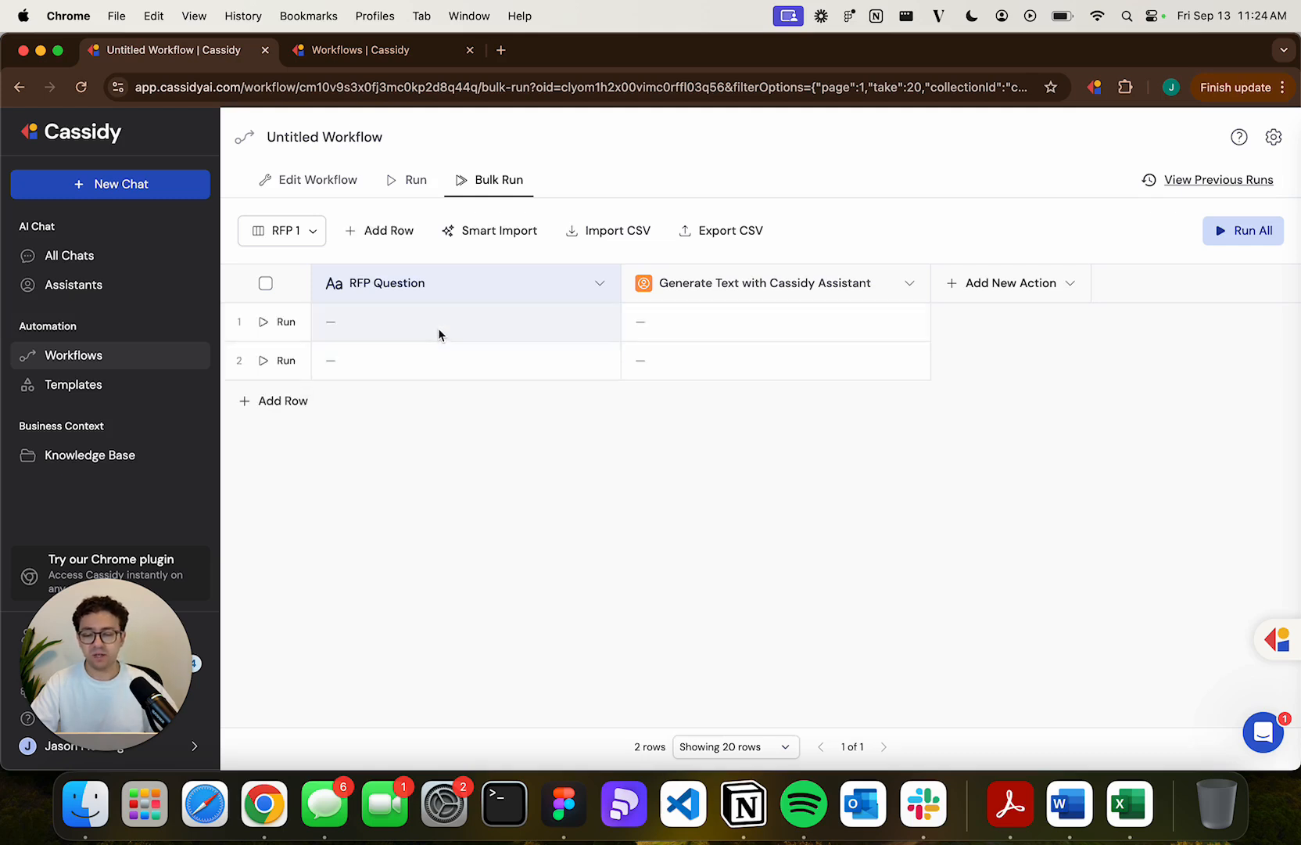
pyautogui.moveTo(436, 327); pyautogui.dragTo(730, 350)
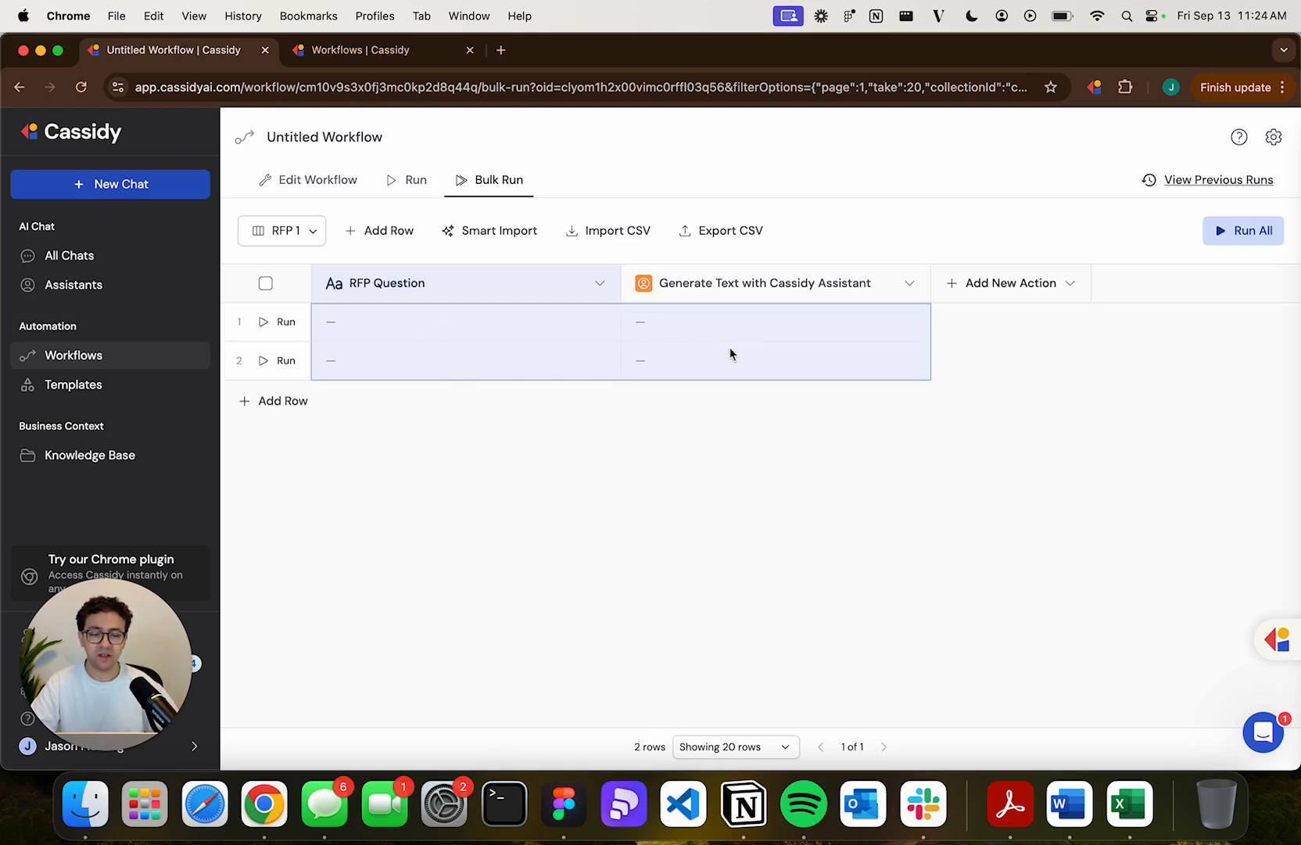
pyautogui.click(414, 426)
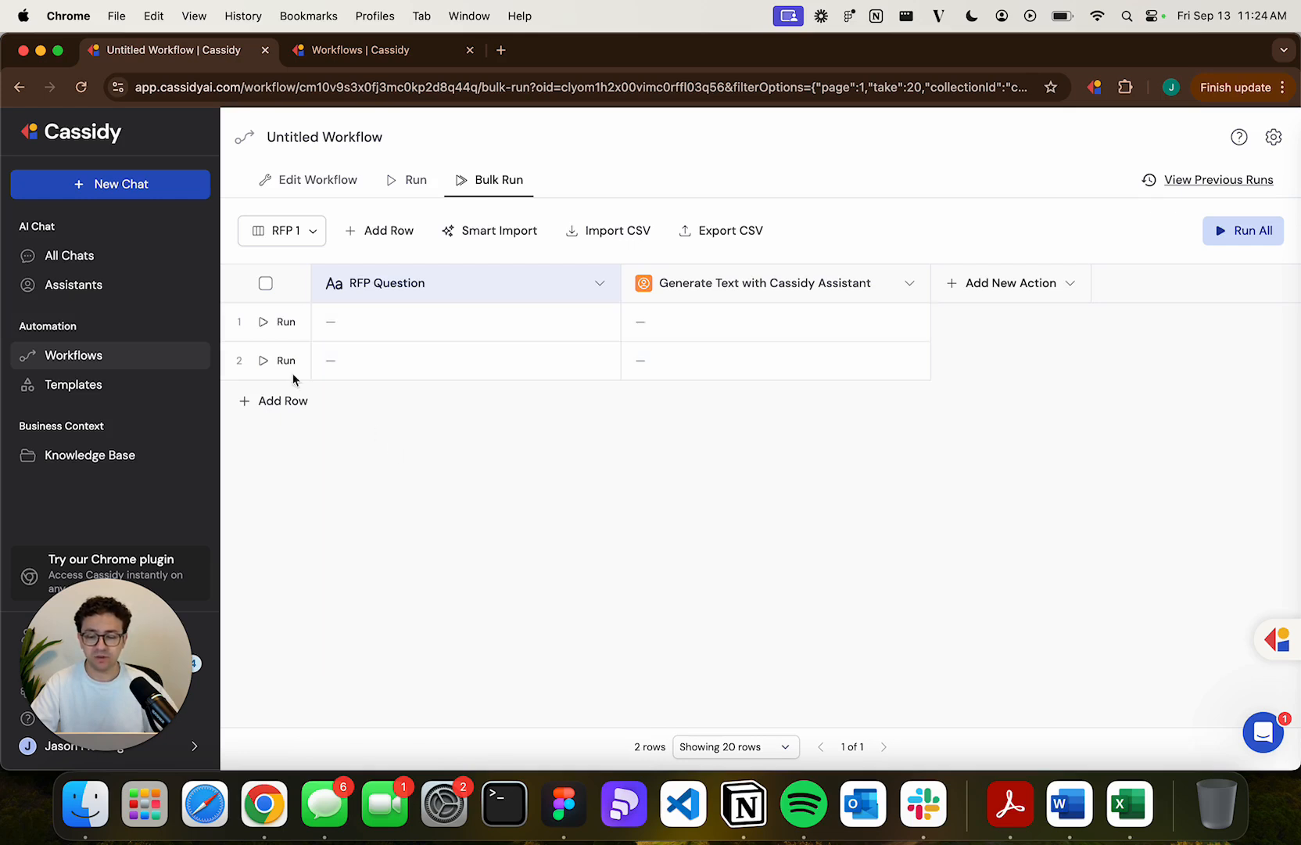
pyautogui.click(266, 283)
pyautogui.click(1086, 230)
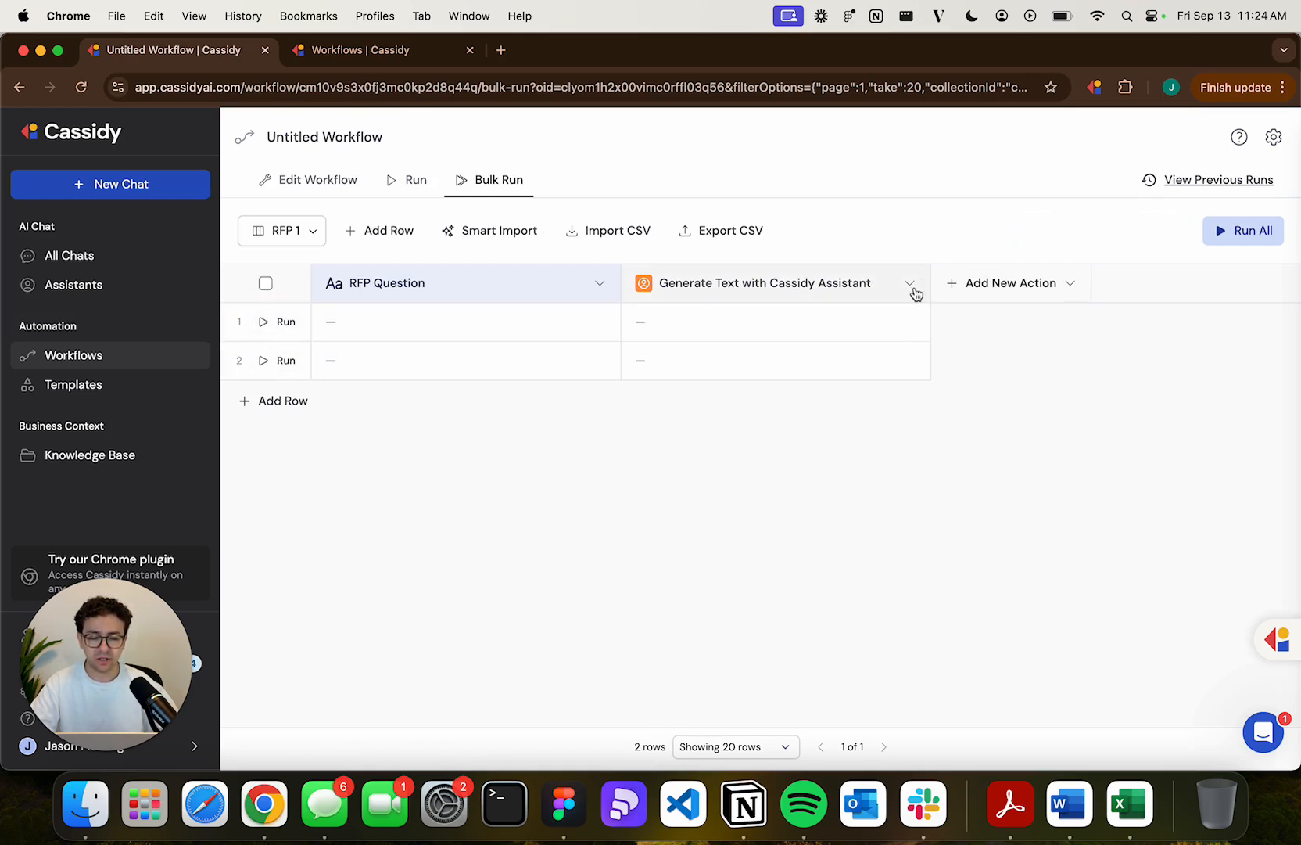
# Use Smart Import to upload SprinterSoftware Group RFP.xlsx from the recent files and extract its RFP questions
pyautogui.click(490, 239)
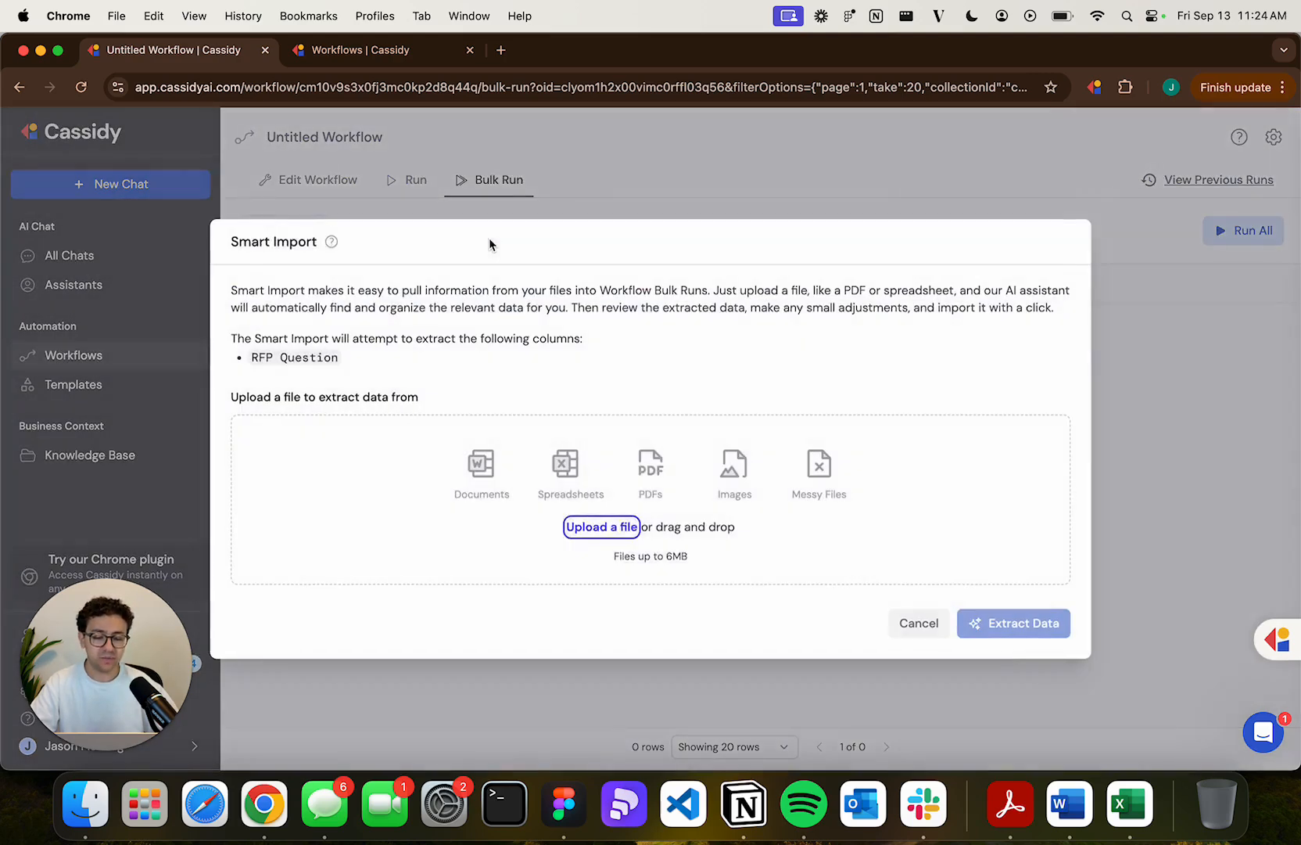
pyautogui.click(85, 803)
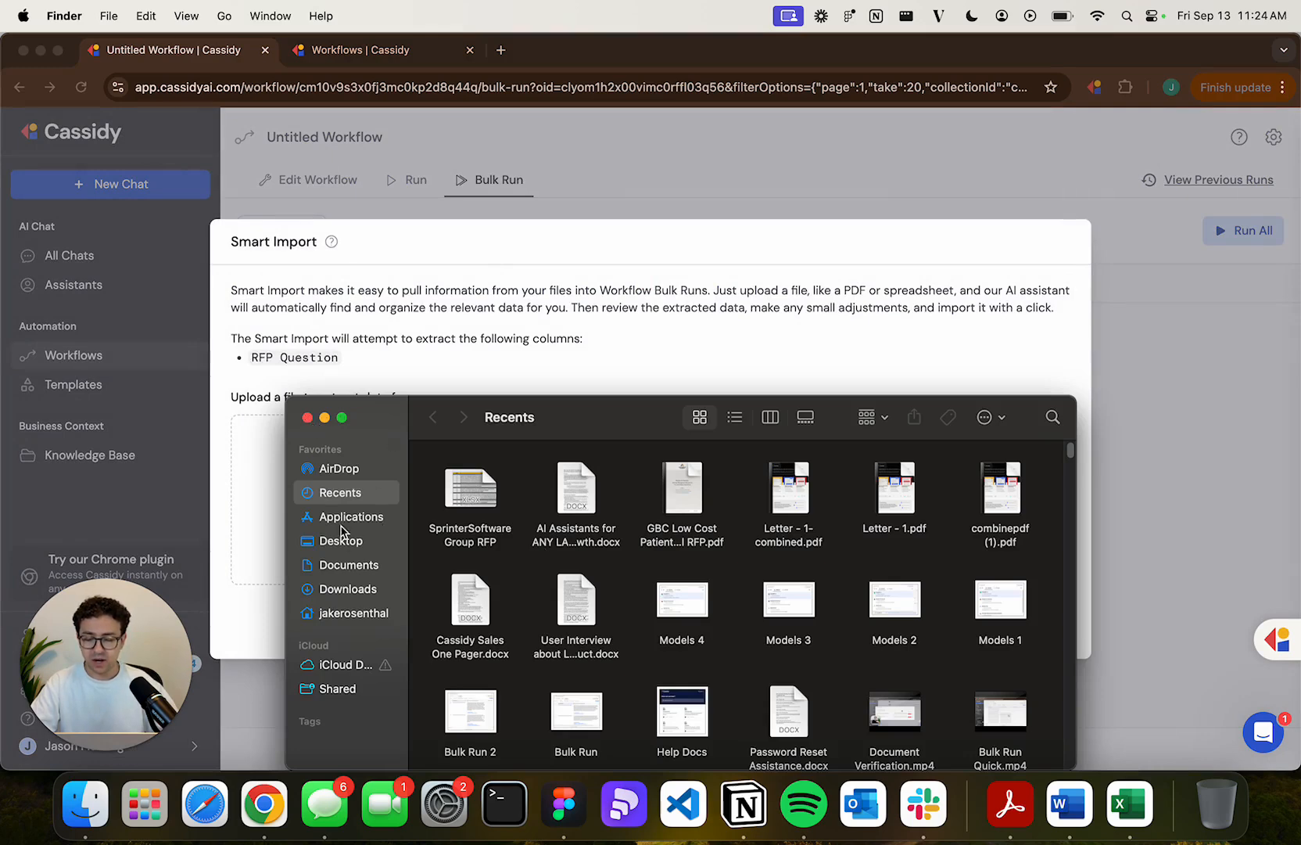
pyautogui.moveTo(452, 488); pyautogui.dragTo(257, 495)
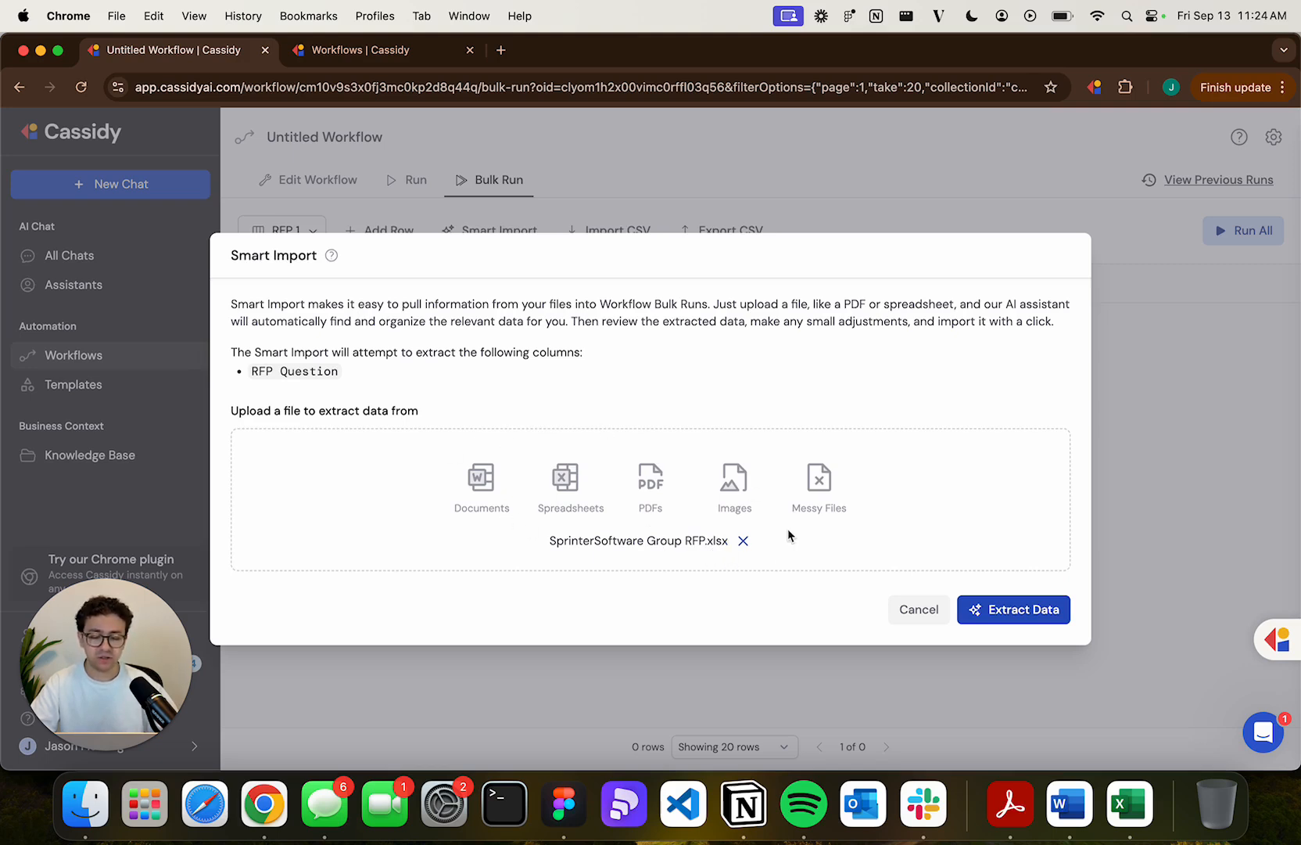
pyautogui.click(1027, 610)
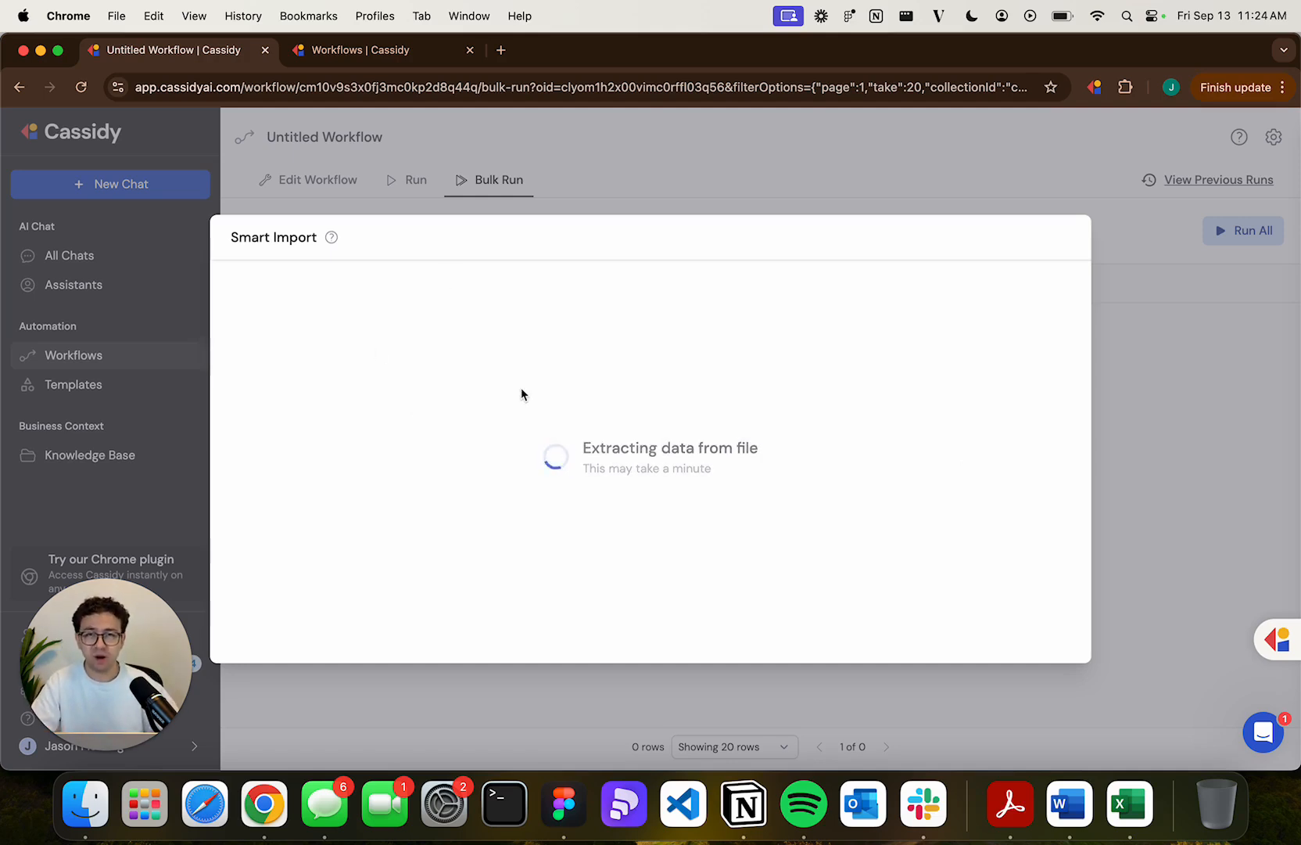
# Review the extracted RFP questions and compare them with the original SprinterSoftware Group RFP spreadsheet in Excel
pyautogui.scroll(-10, 510, 398)
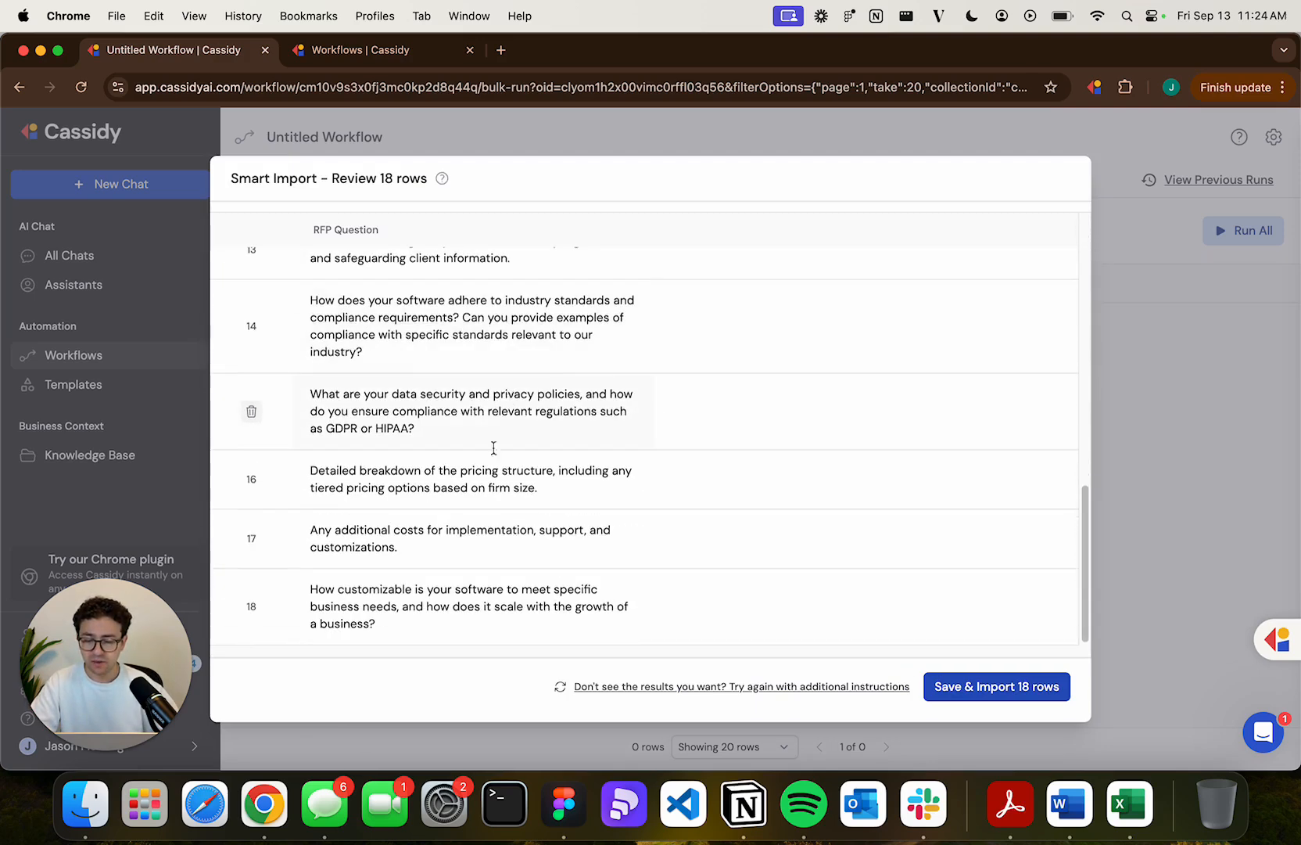
pyautogui.hotkey('ctrl', 'Up')
pyautogui.click(389, 309)
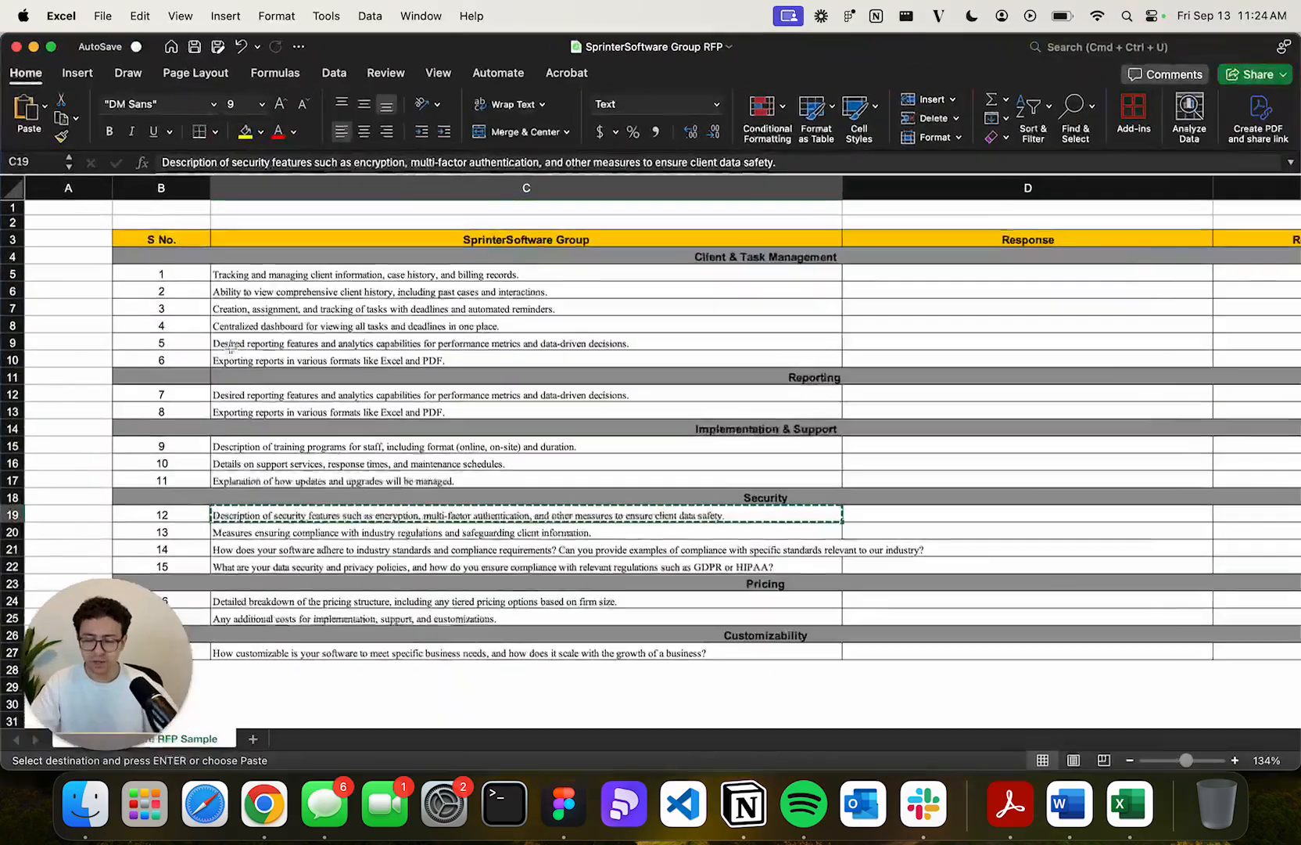
pyautogui.scroll(-3, 192, 320)
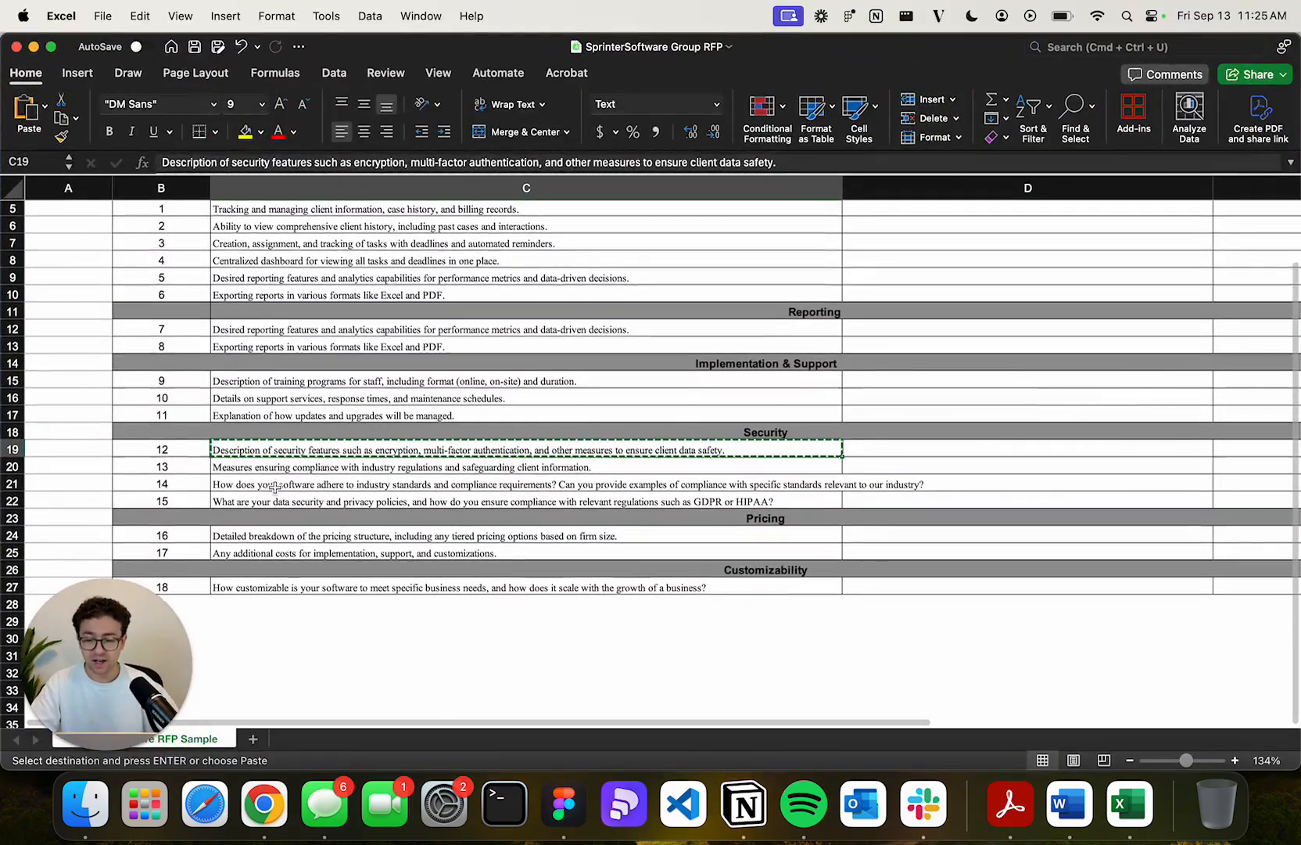
# Switch back to Cassidy in Chrome and save and import the 18 extracted RFP question rows
pyautogui.scroll(3, 190, 263)
pyautogui.hotkey('ctrl', 'Up')
pyautogui.click(427, 404)
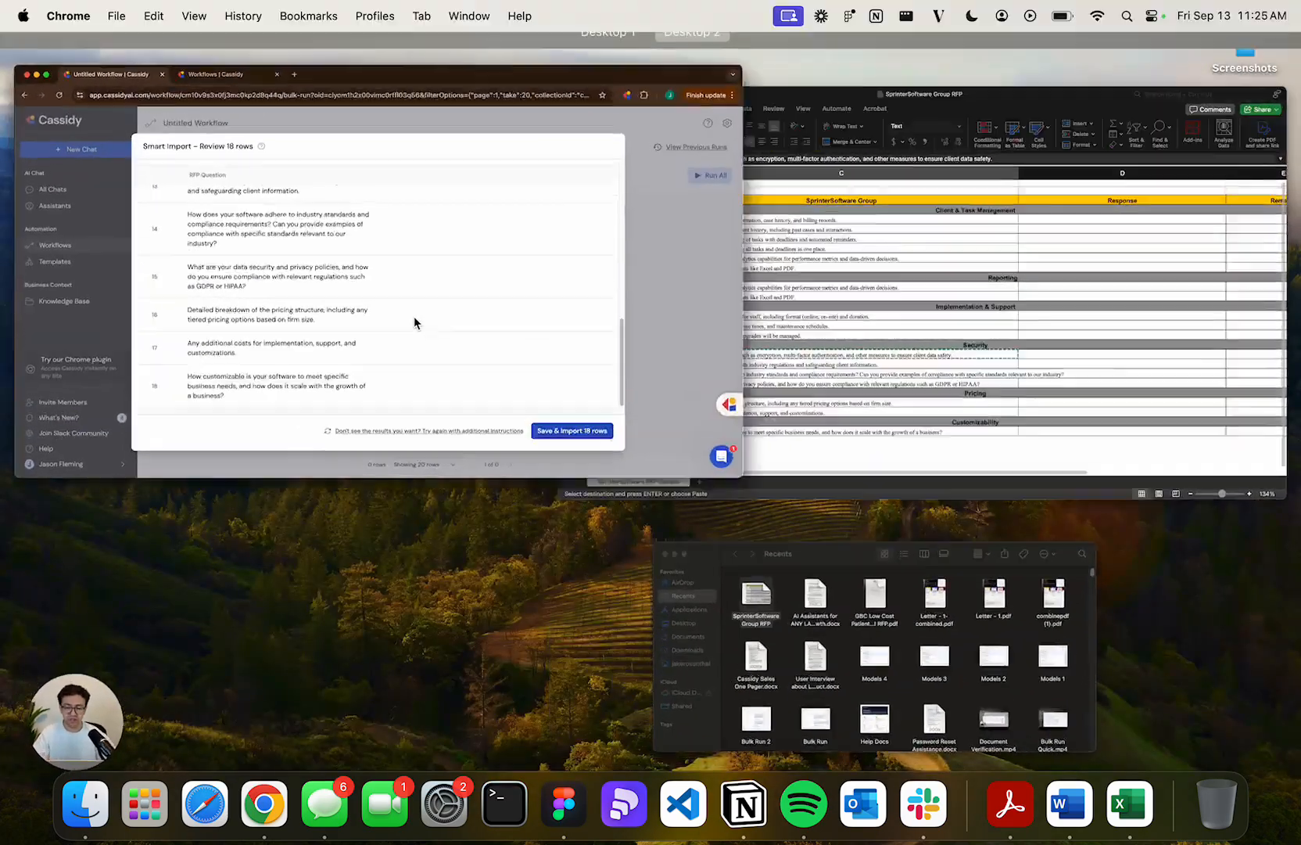
pyautogui.click(976, 685)
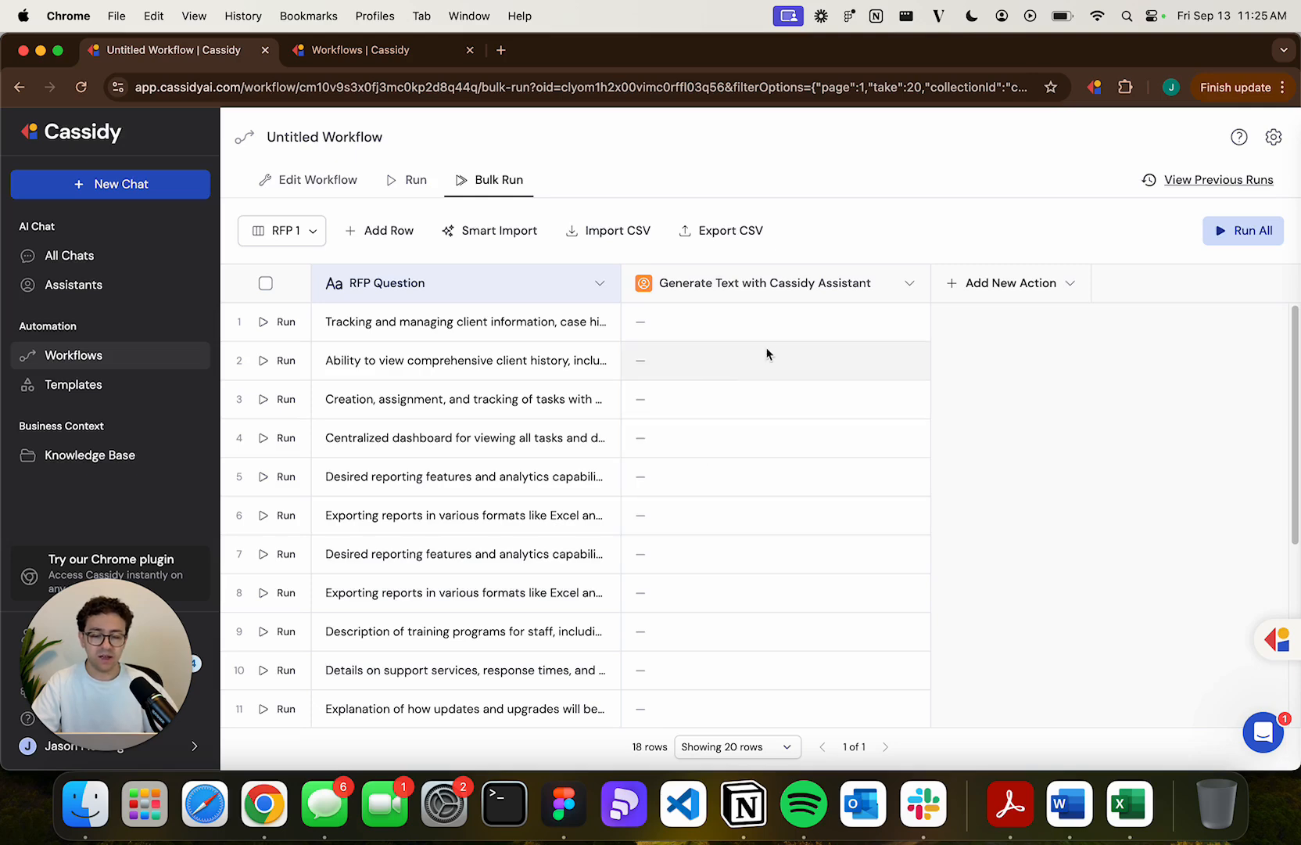
# Run the workflow on all 18 rows of the RFP 1 bulk run and confirm the run
pyautogui.click(1237, 245)
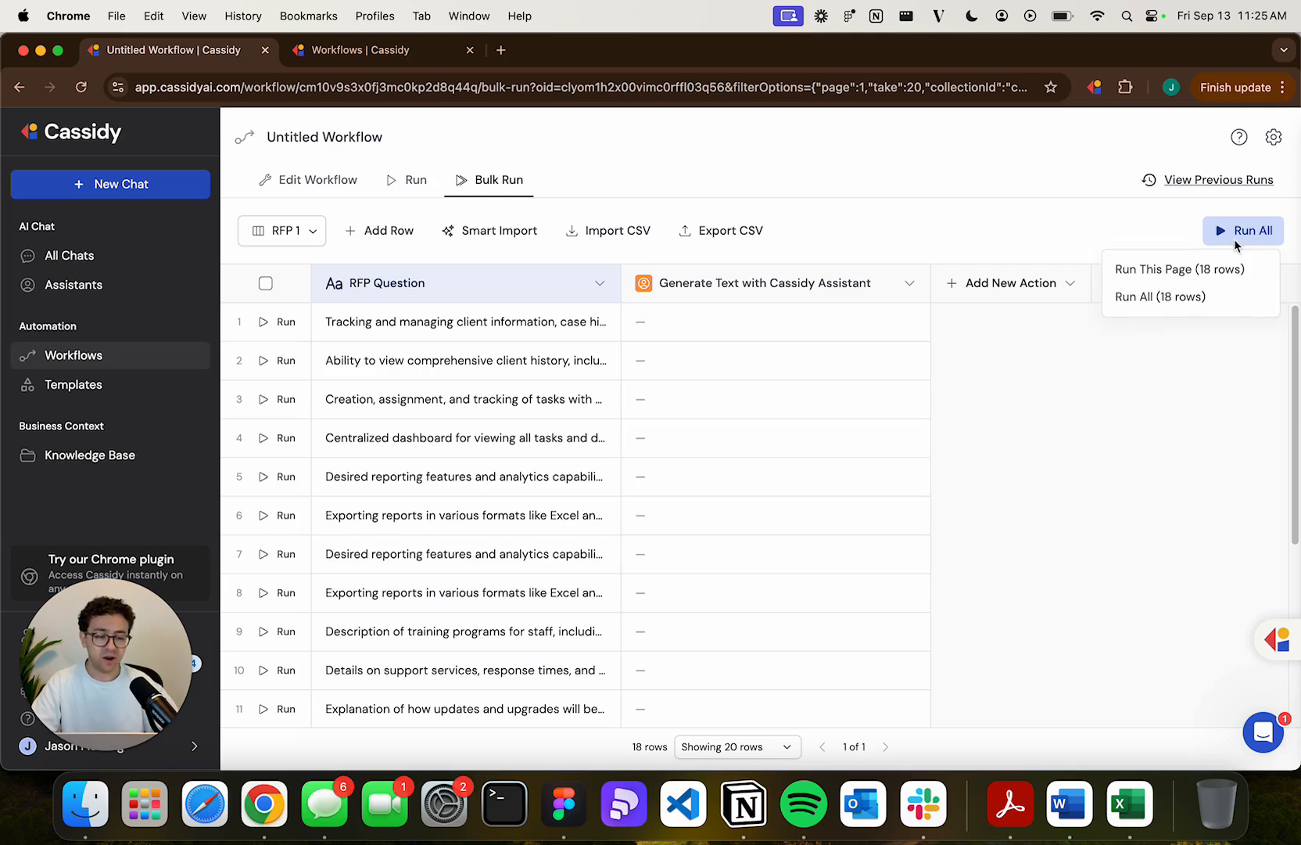
pyautogui.click(1247, 300)
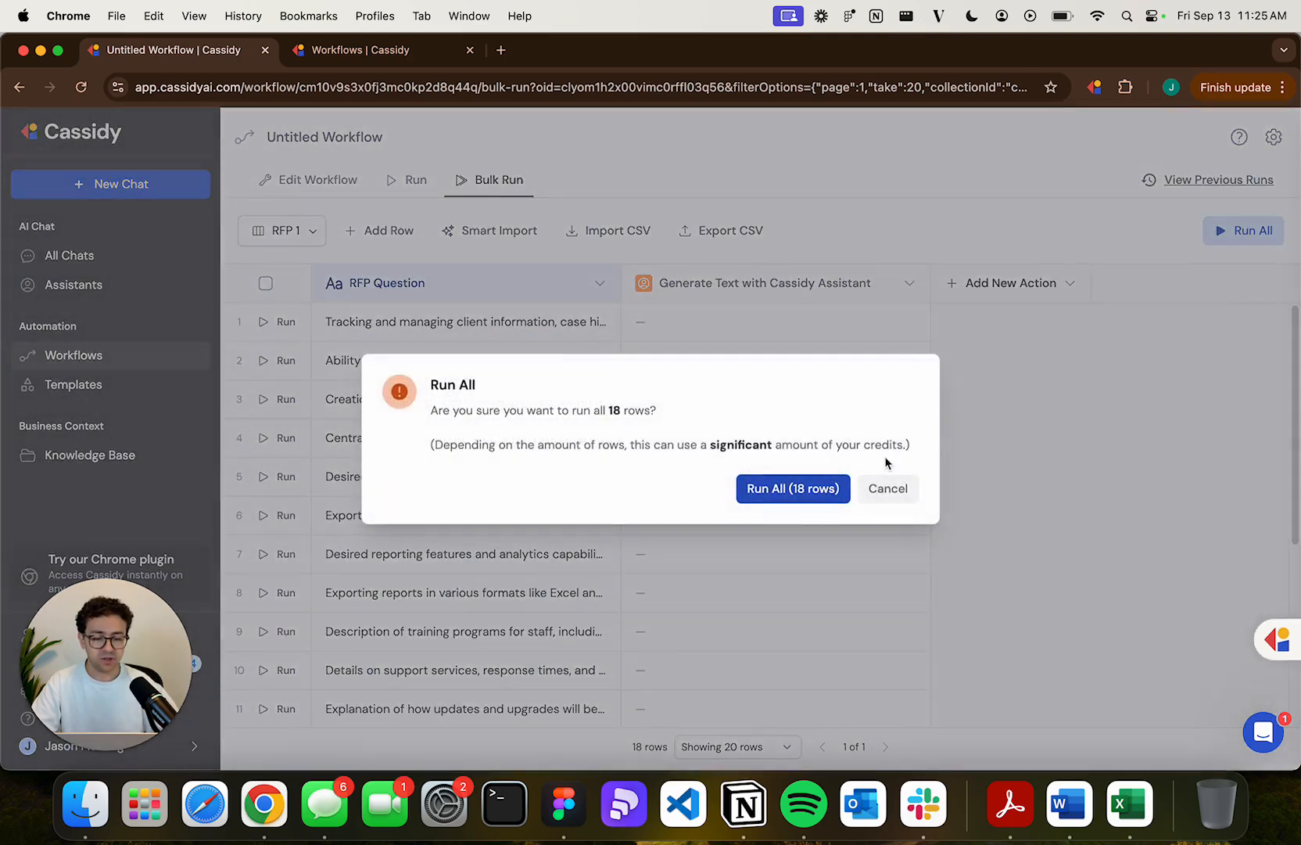
pyautogui.click(844, 488)
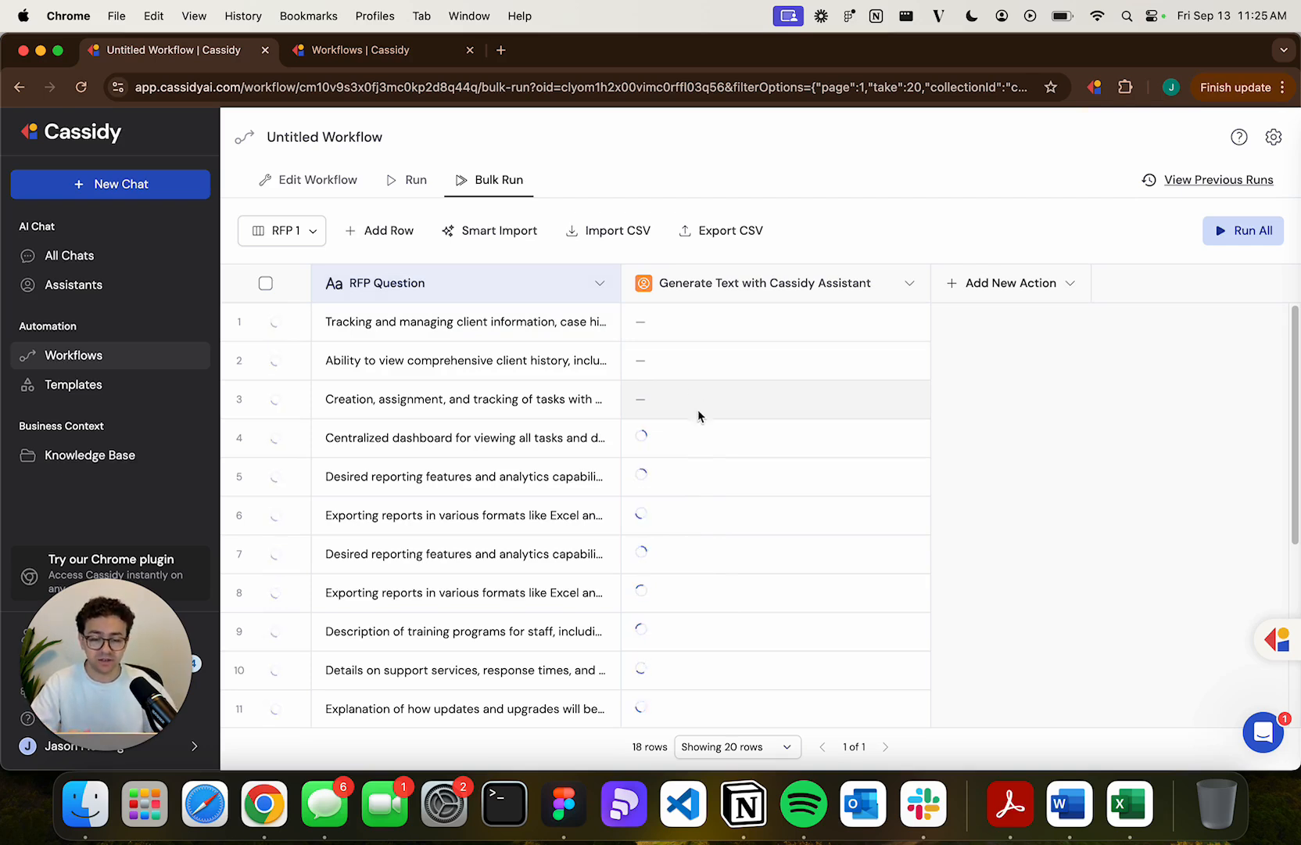
pyautogui.scroll(-1, 696, 452)
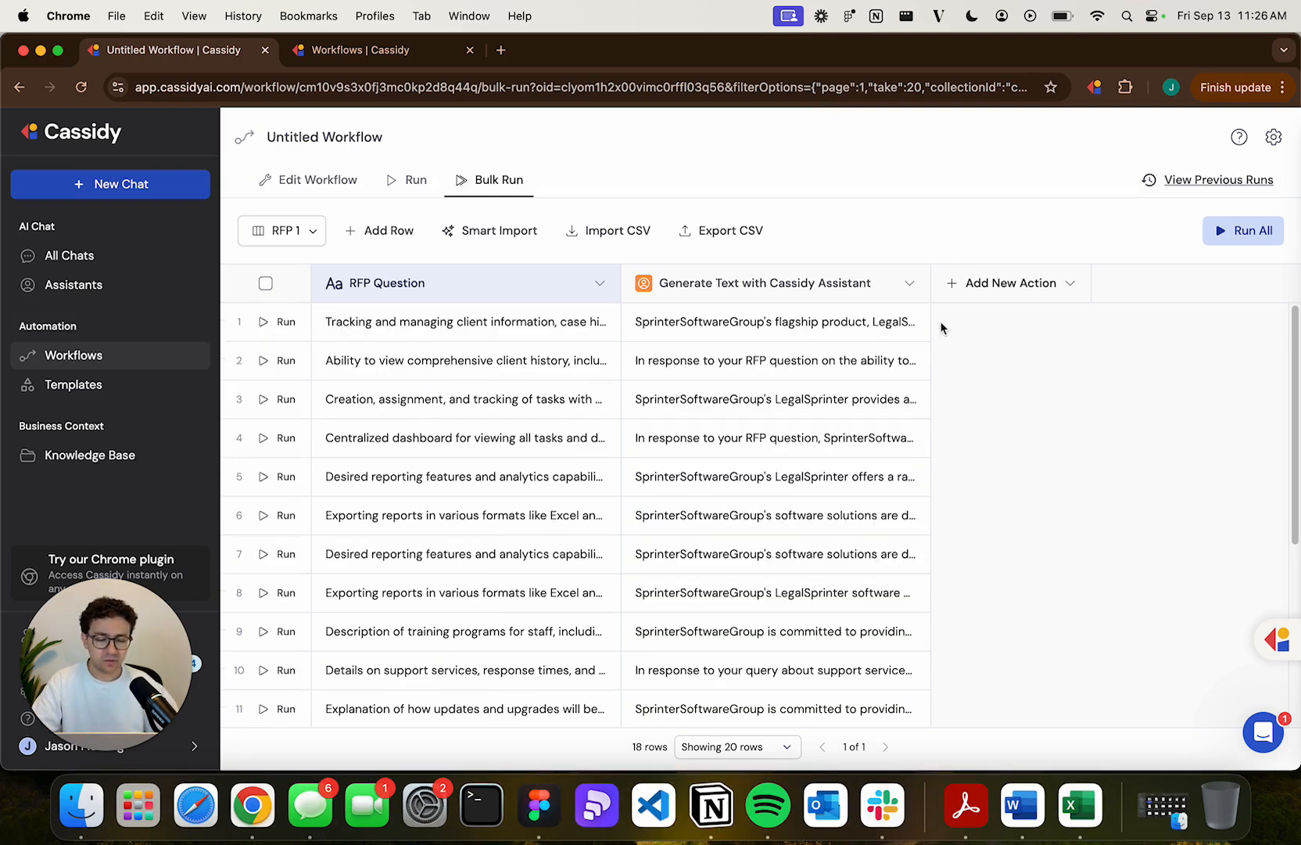
# Expand the Generate Text with Cassidy Assistant column and review the generated answers and their cited sources
pyautogui.click(911, 287)
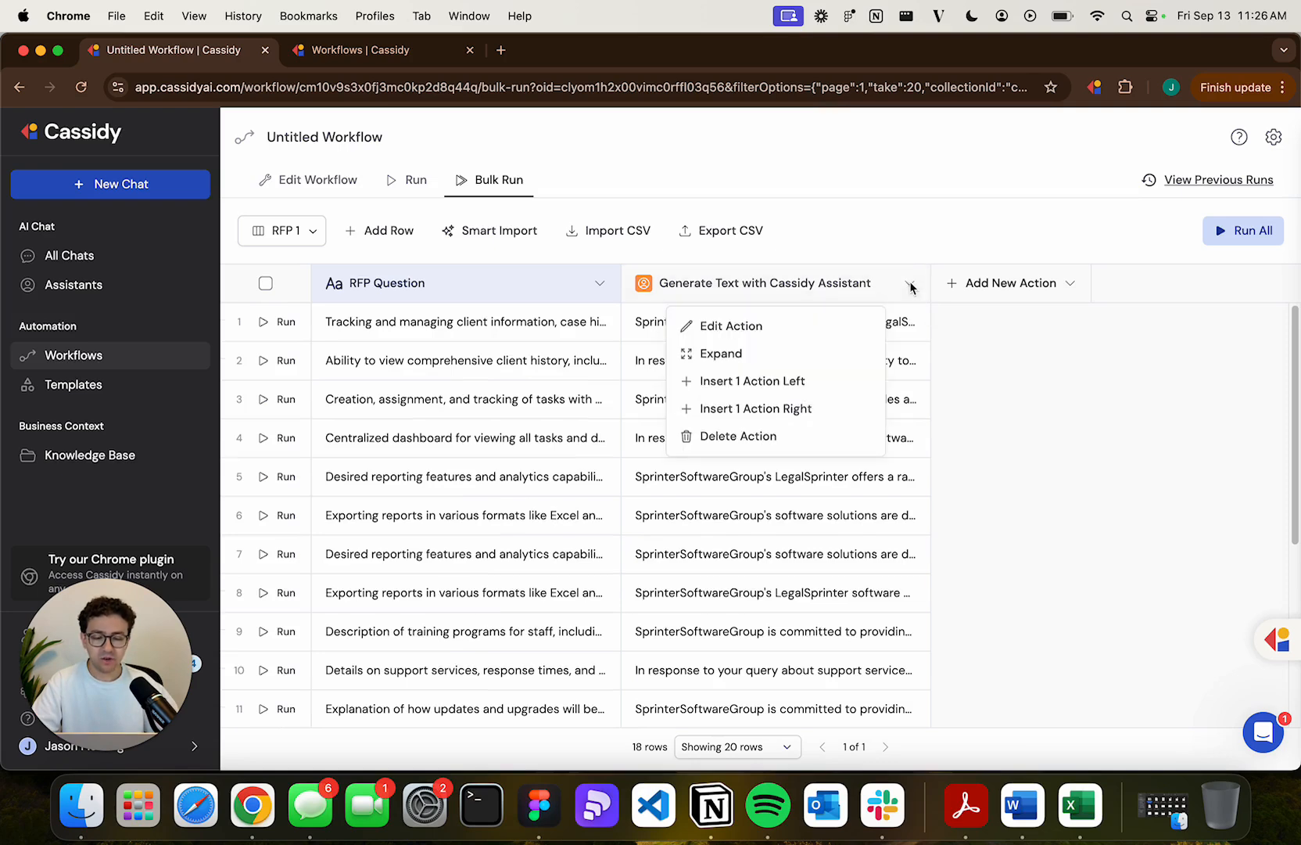
pyautogui.click(787, 359)
pyautogui.scroll(-10, 805, 383)
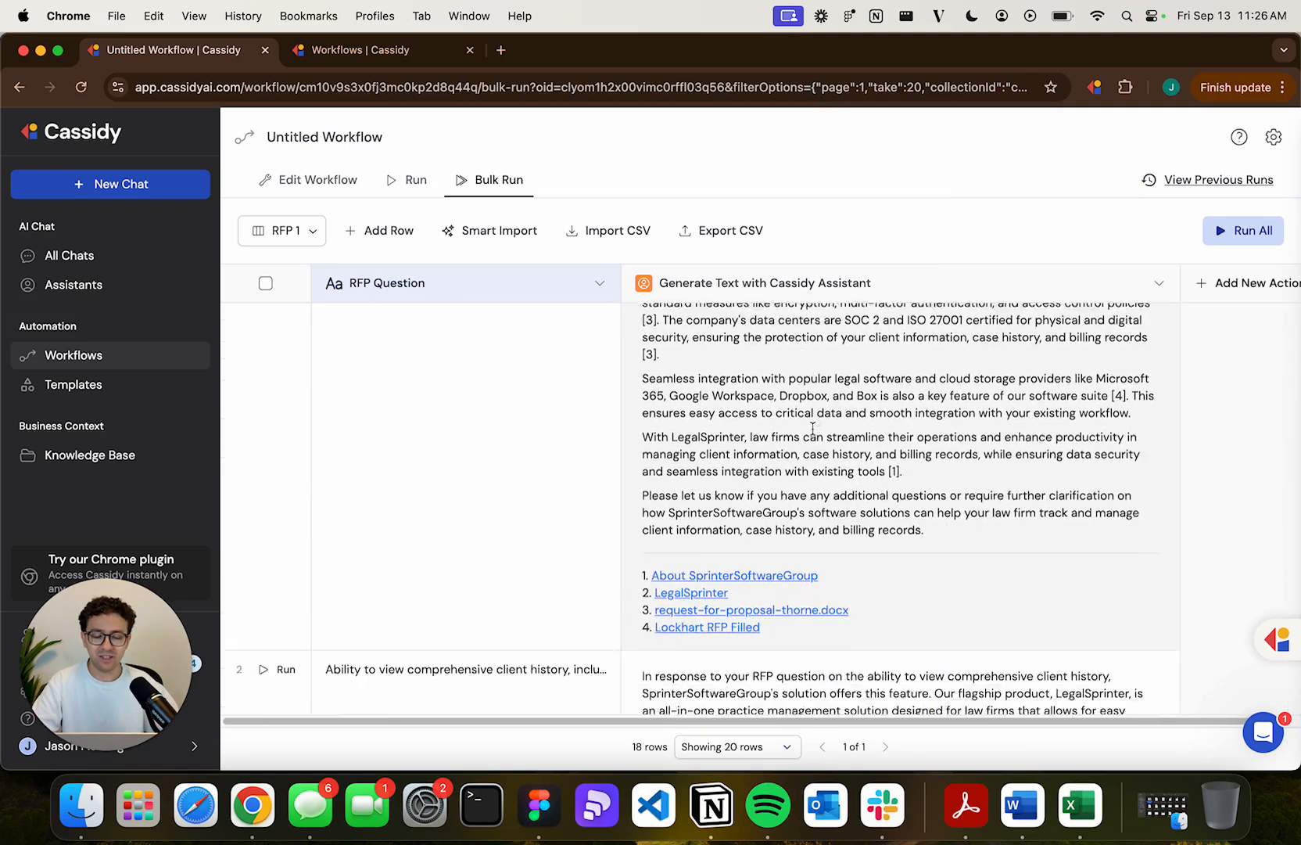
pyautogui.scroll(-10, 813, 428)
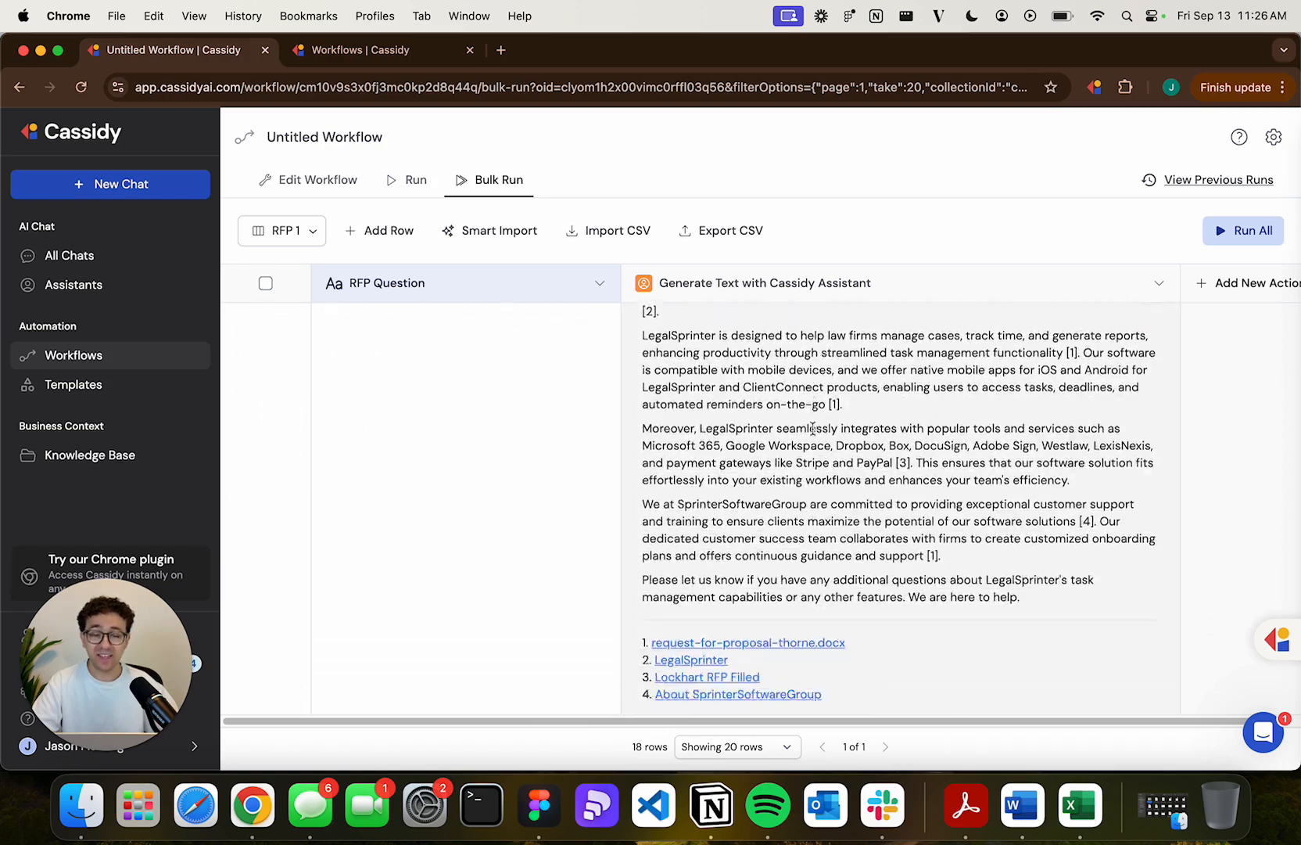
pyautogui.scroll(-10, 813, 431)
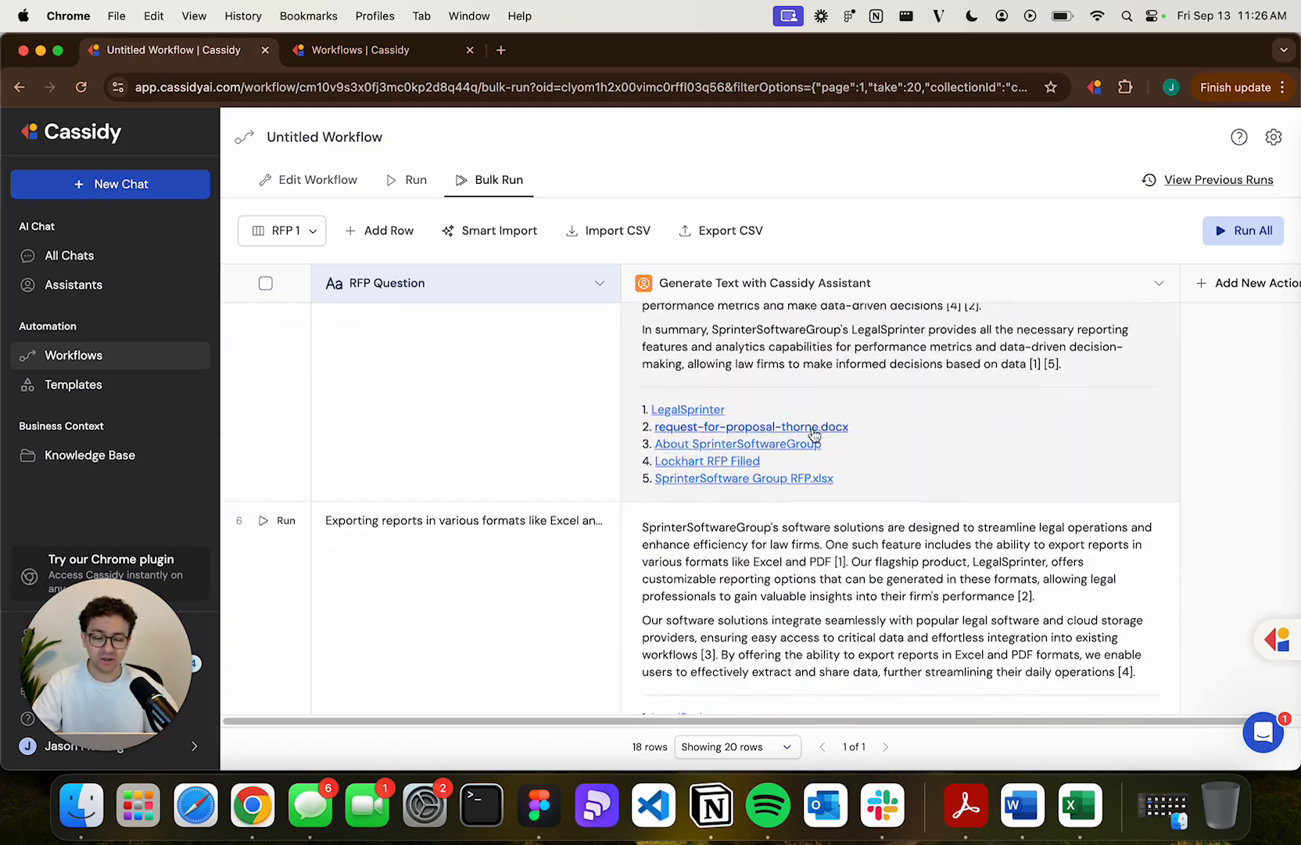
pyautogui.scroll(-10, 813, 429)
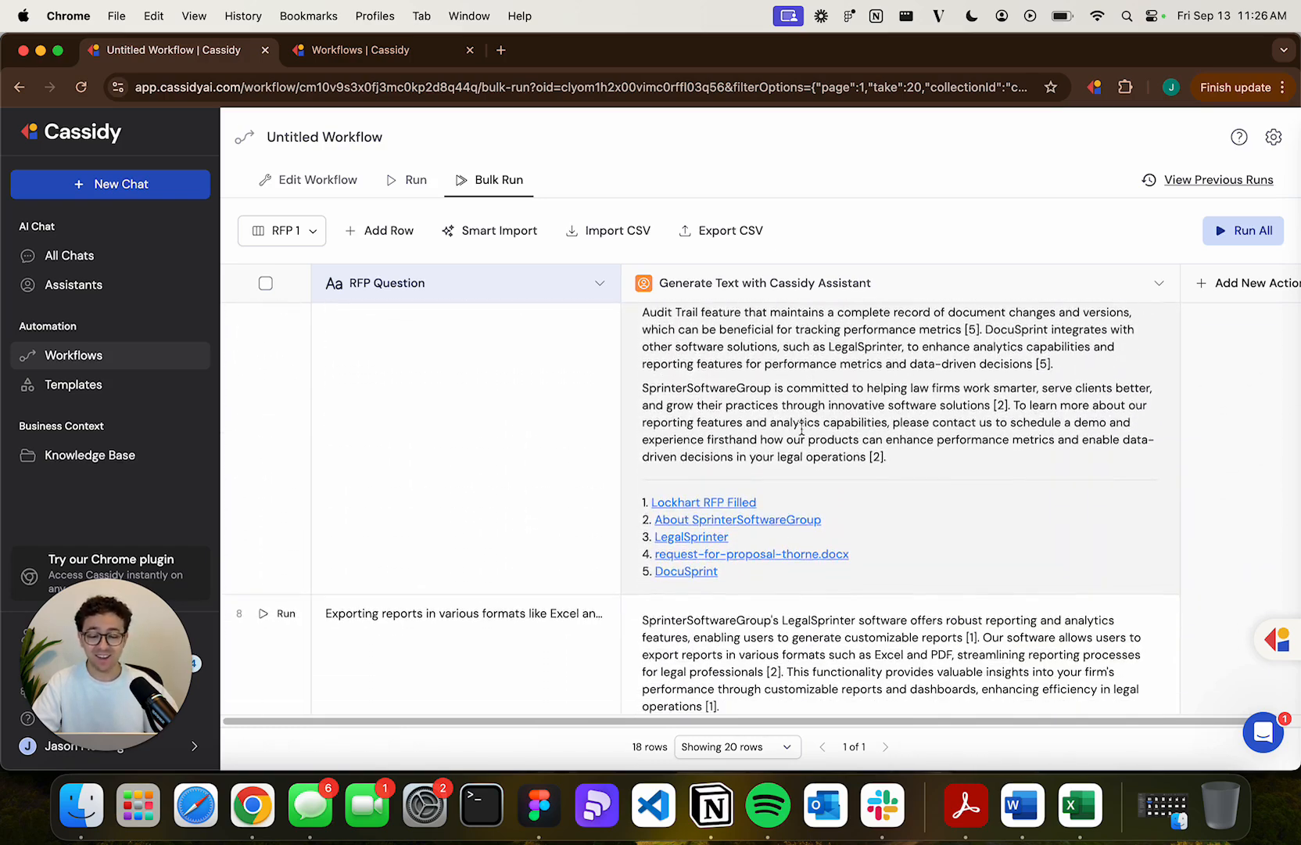
pyautogui.scroll(-10, 782, 506)
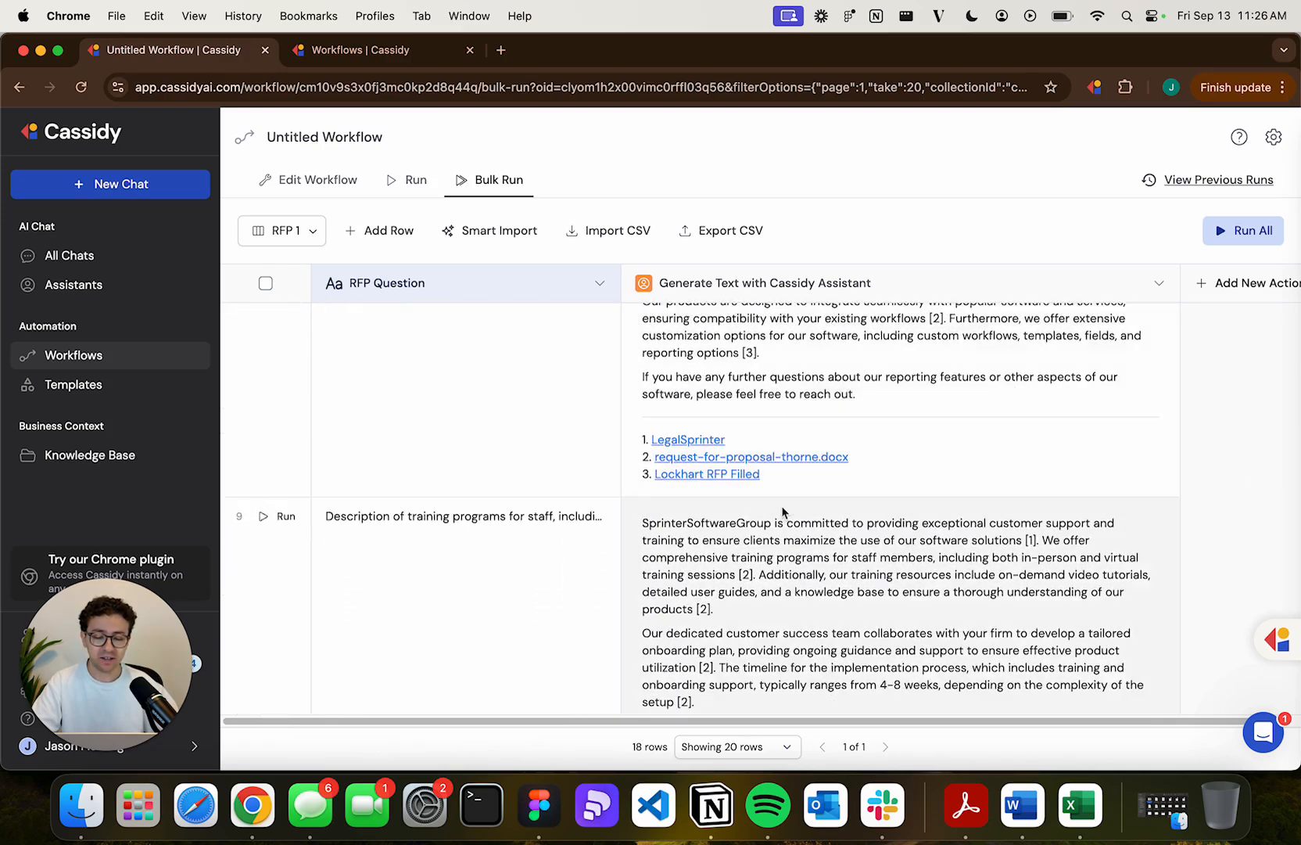
pyautogui.scroll(-8, 782, 507)
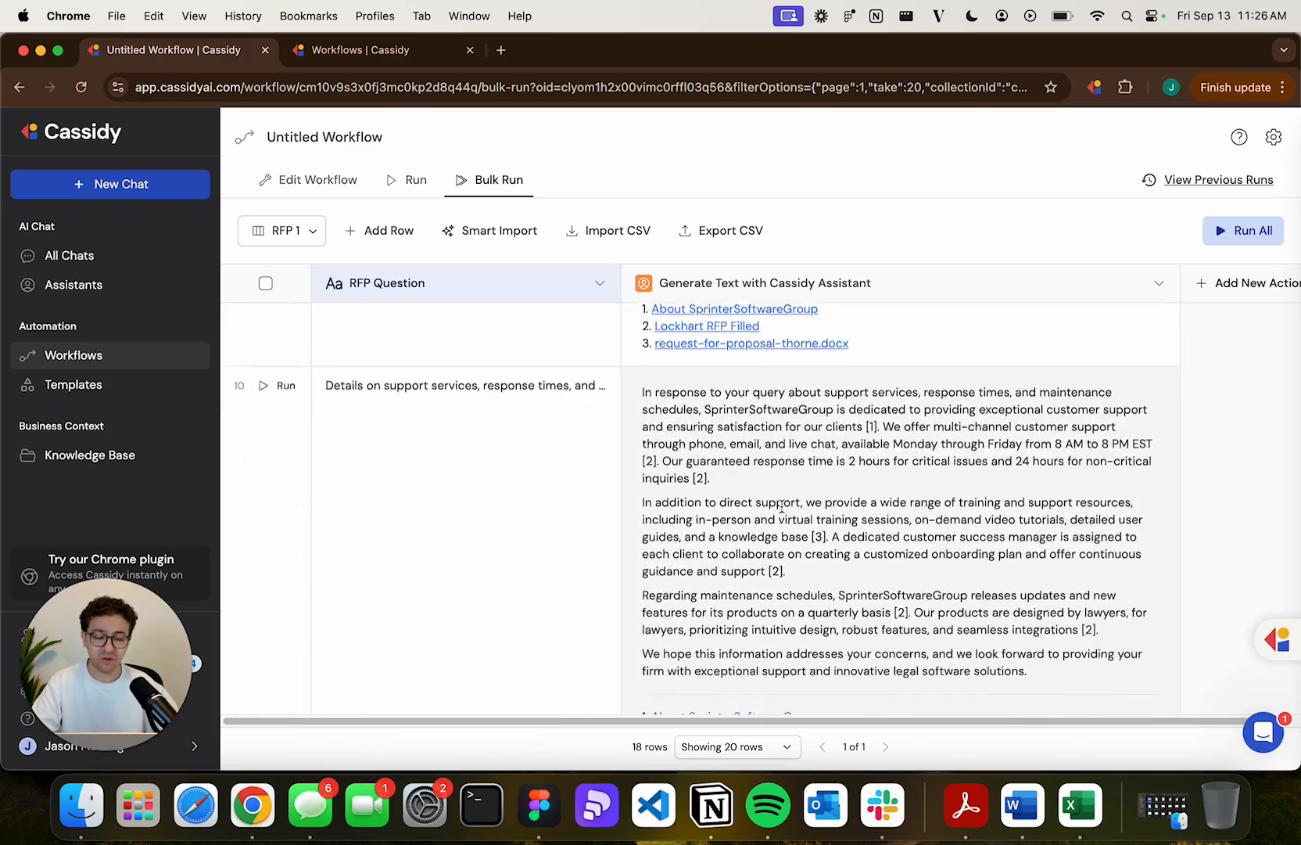
pyautogui.scroll(12, 784, 512)
pyautogui.scroll(20, 783, 511)
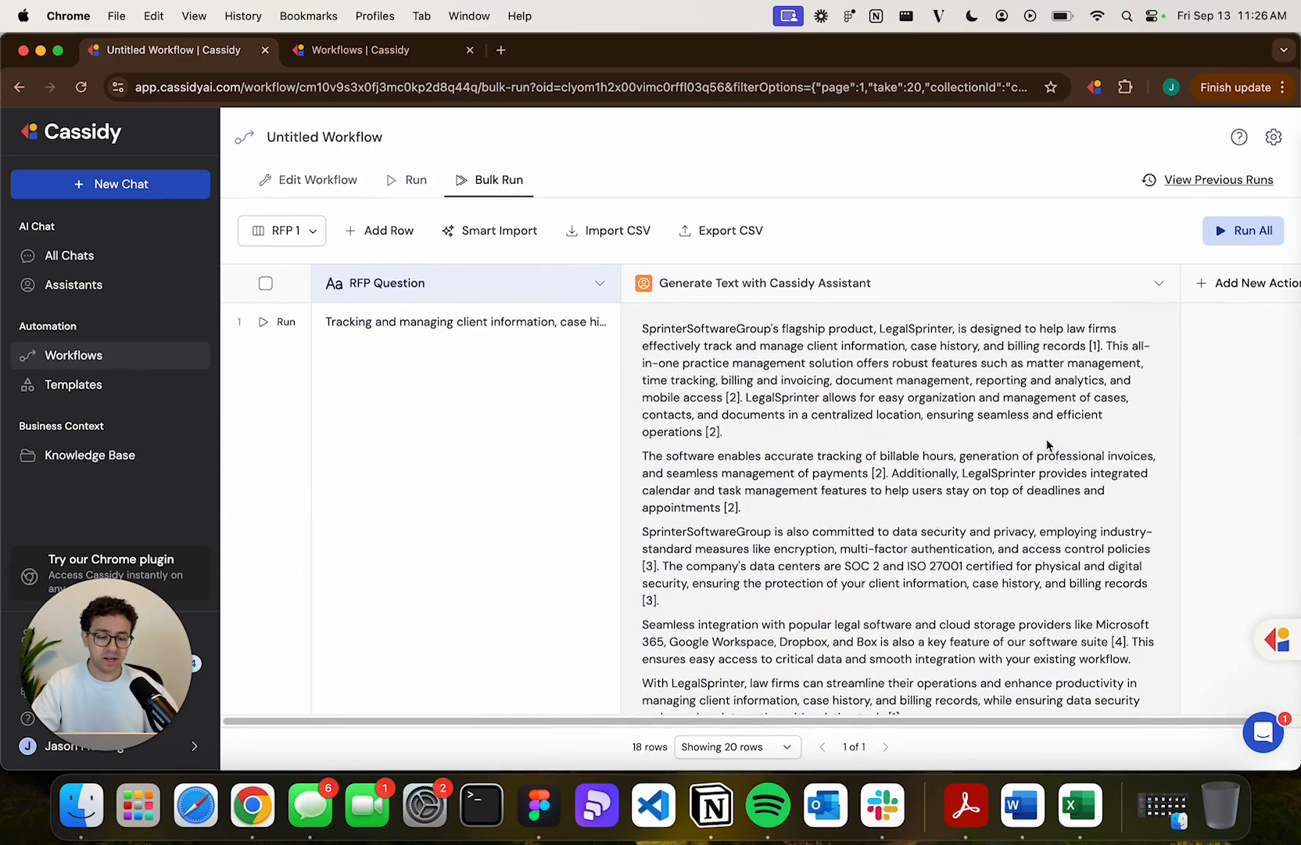
# Open the first row's generated answer in the text editor, examine its full text and sources, and close it
pyautogui.click(1157, 347)
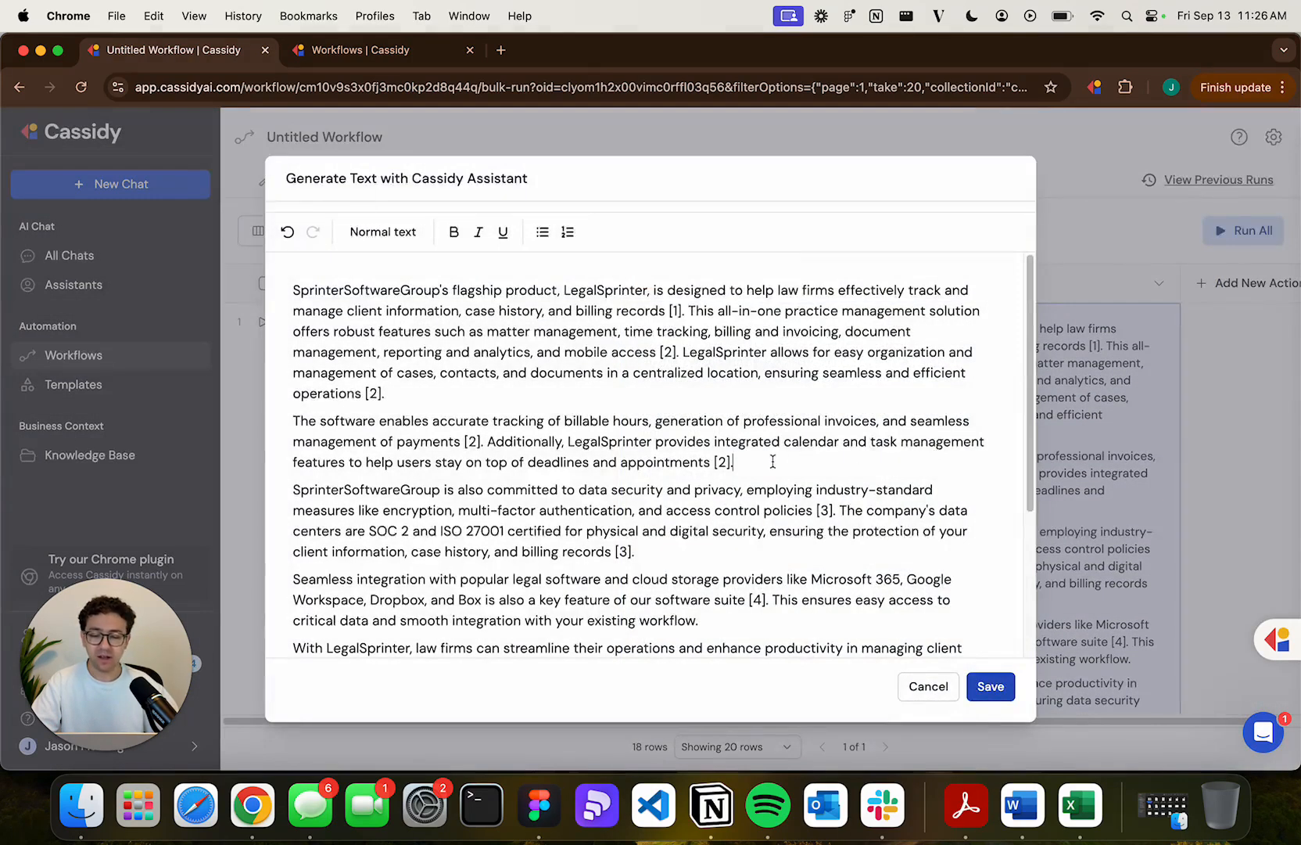
pyautogui.scroll(-5, 773, 461)
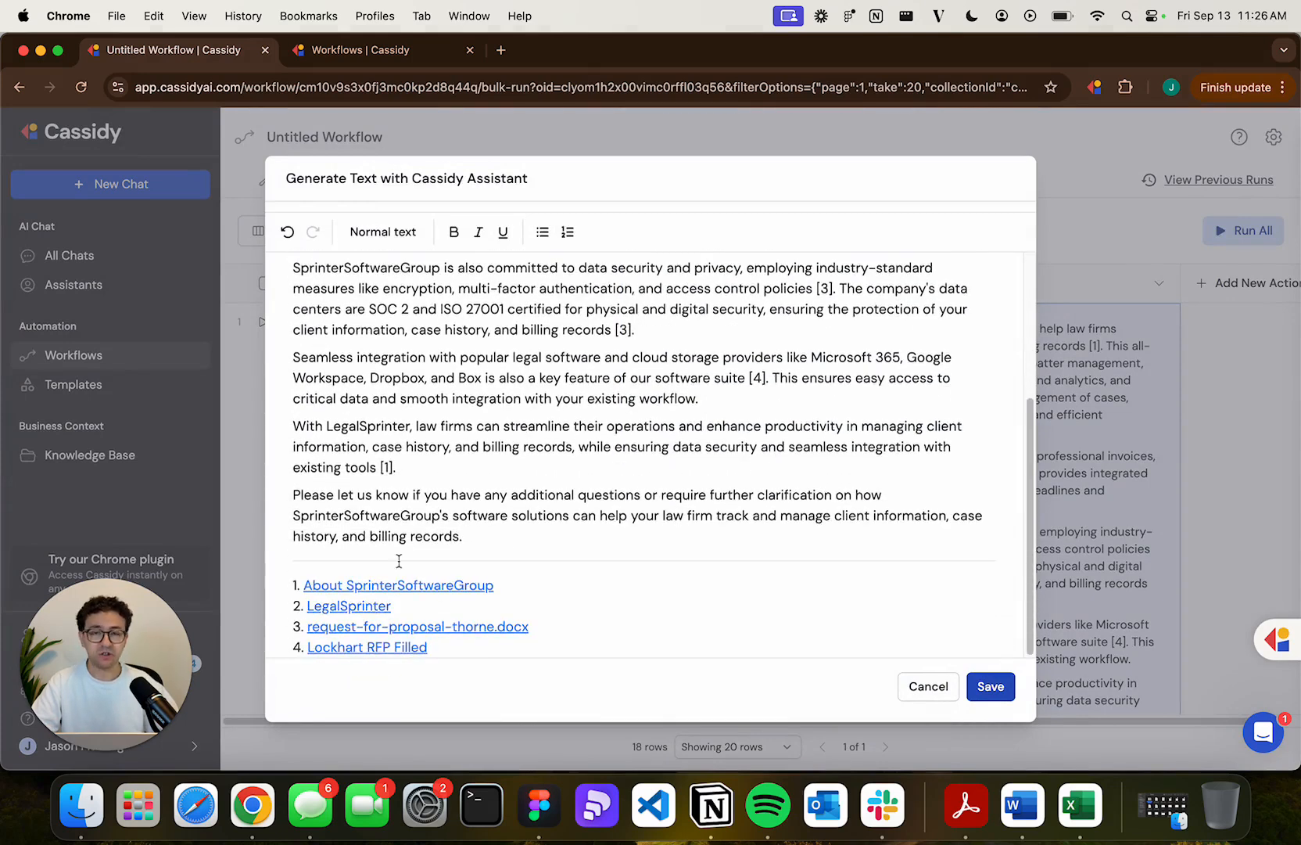
pyautogui.scroll(5, 640, 451)
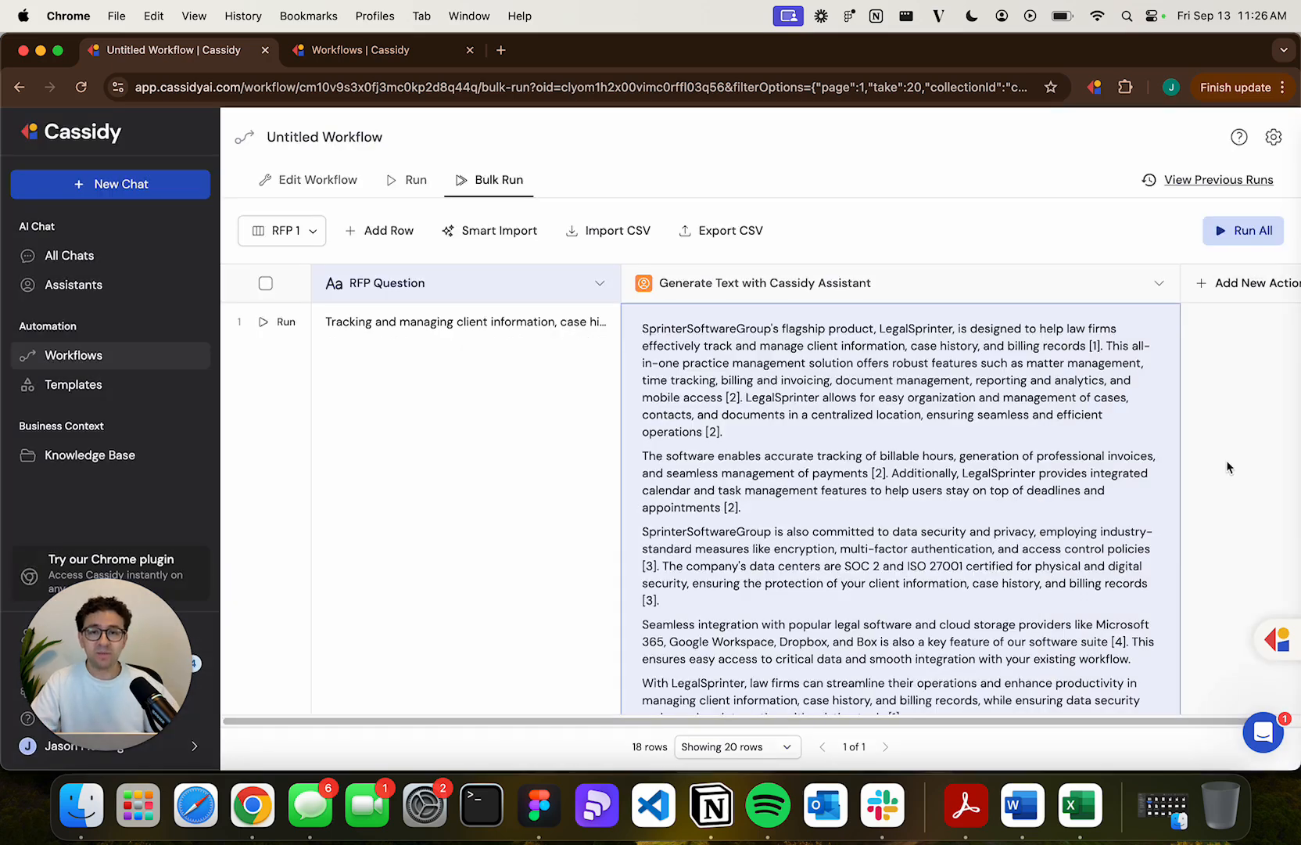
pyautogui.click(1226, 463)
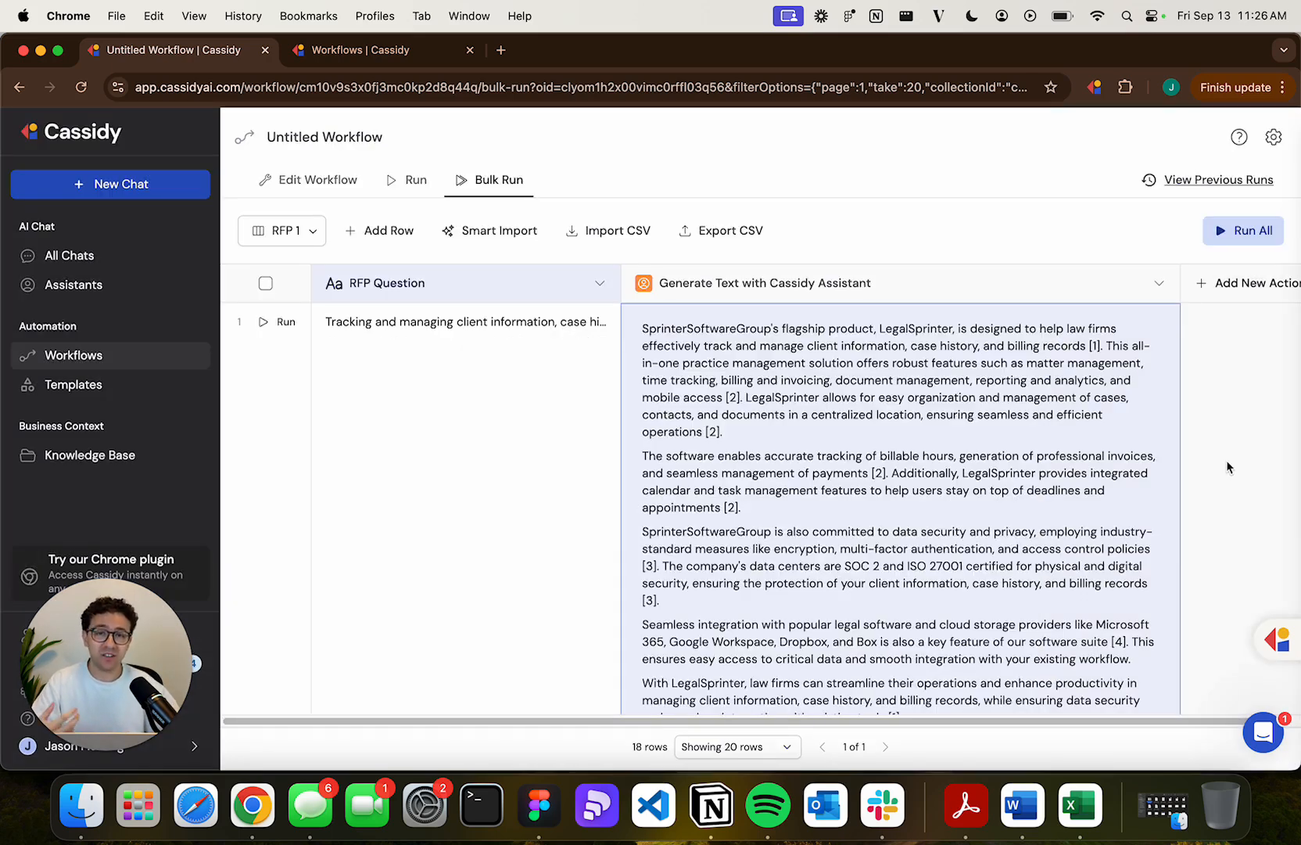